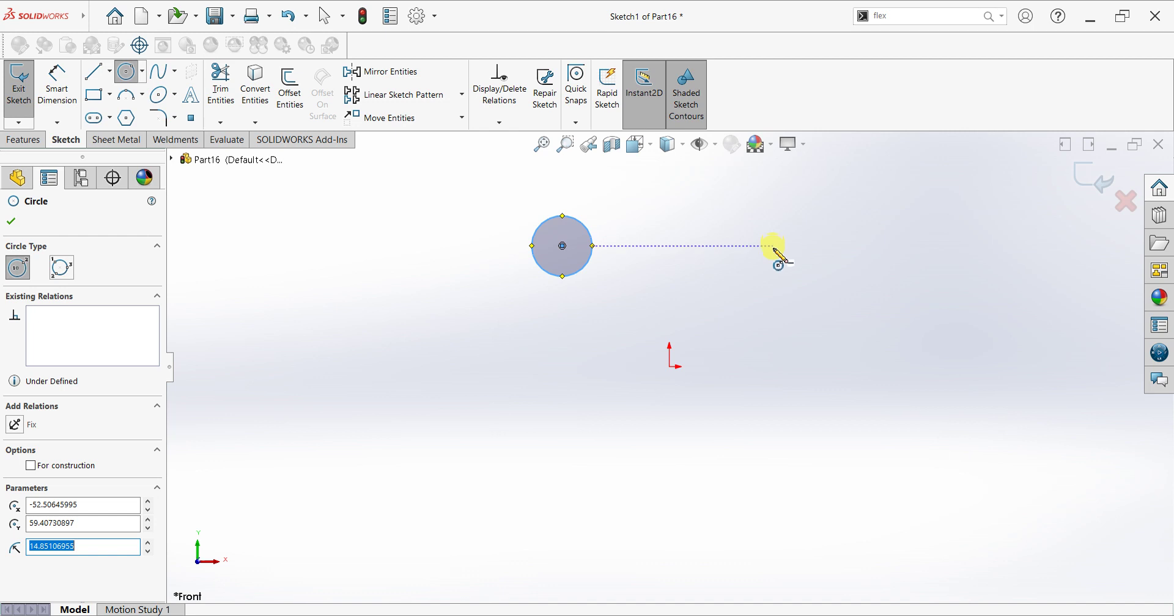
- Finish the right circle at about 16 mm radius and draw concentric outer circles of about 30 mm radius at left and 31 mm at right
click(795, 282)
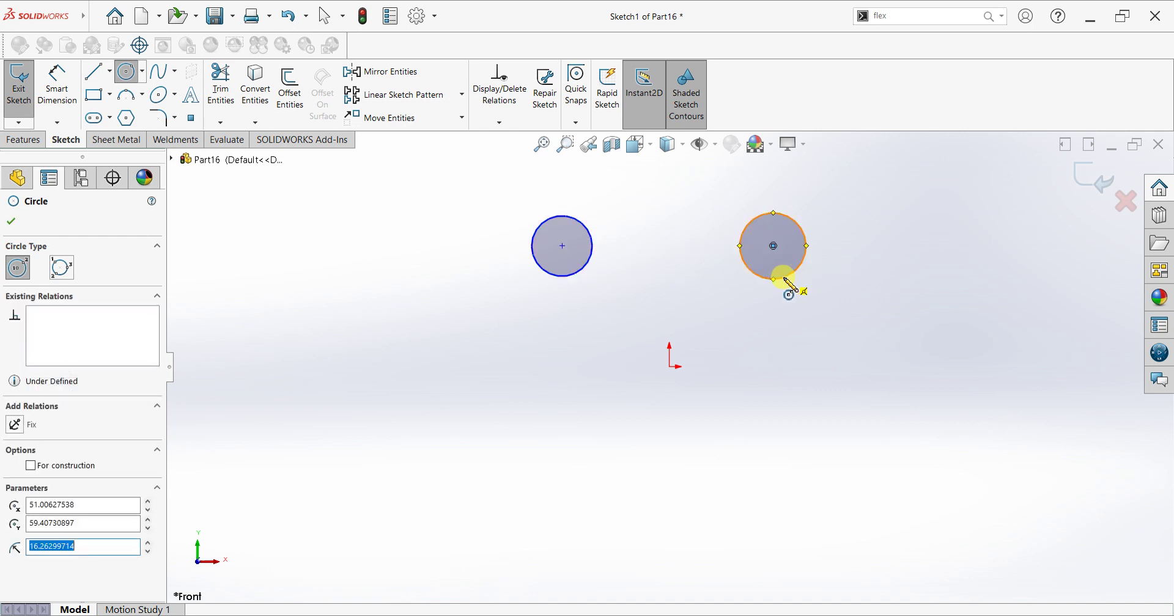
click(562, 246)
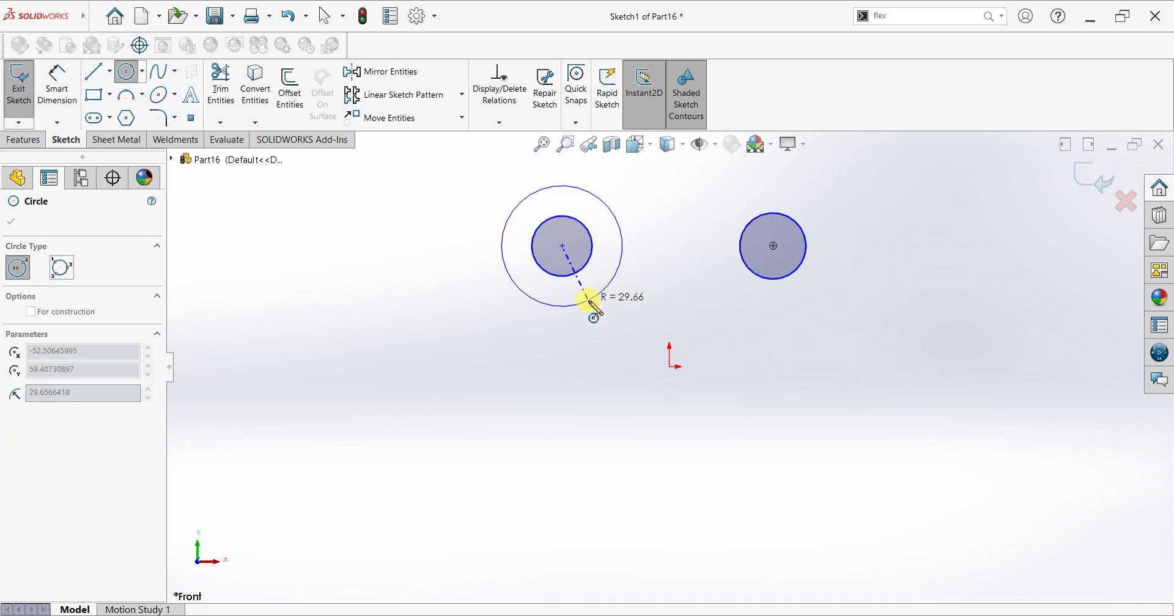
click(704, 276)
click(773, 245)
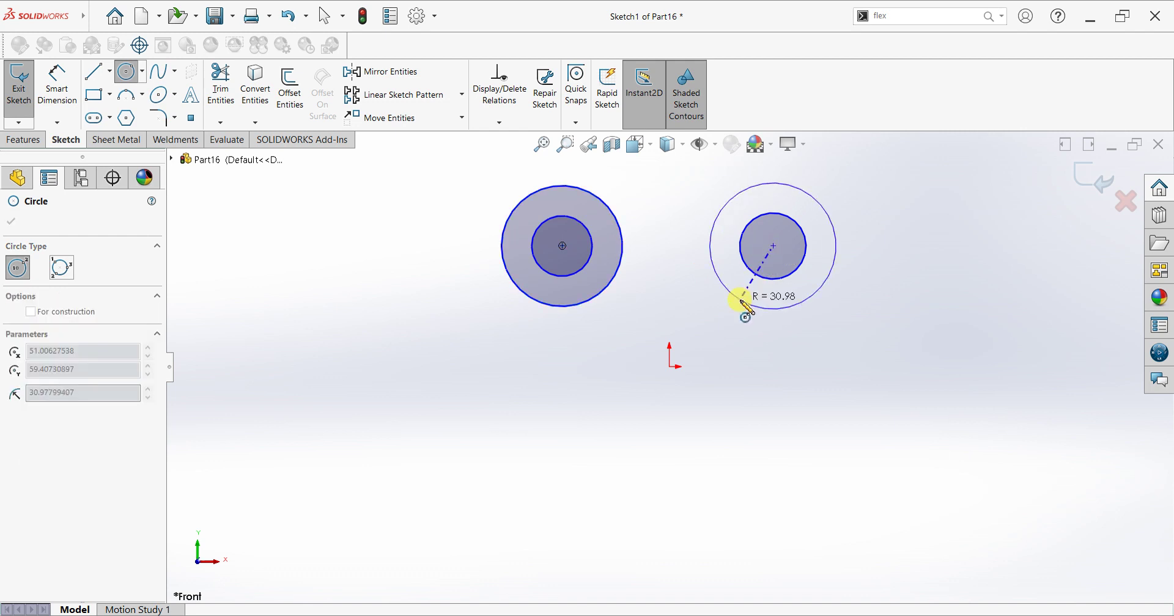
click(745, 308)
key(Escape)
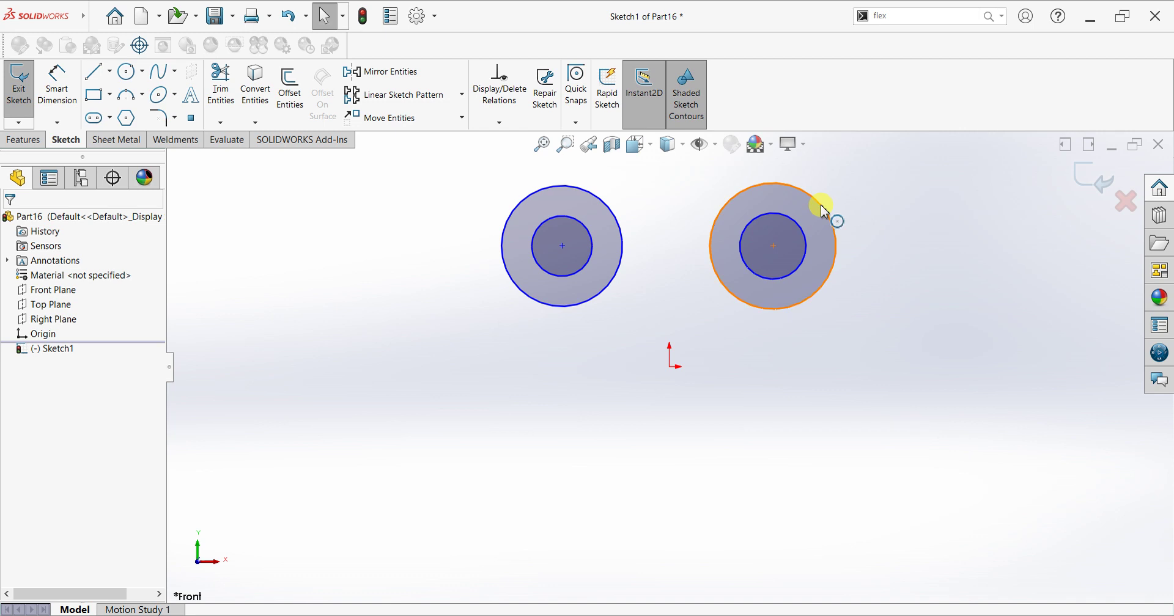
- Add an Equal relation between the two outer circles and another between the two inner circles
click(830, 201)
click(617, 219)
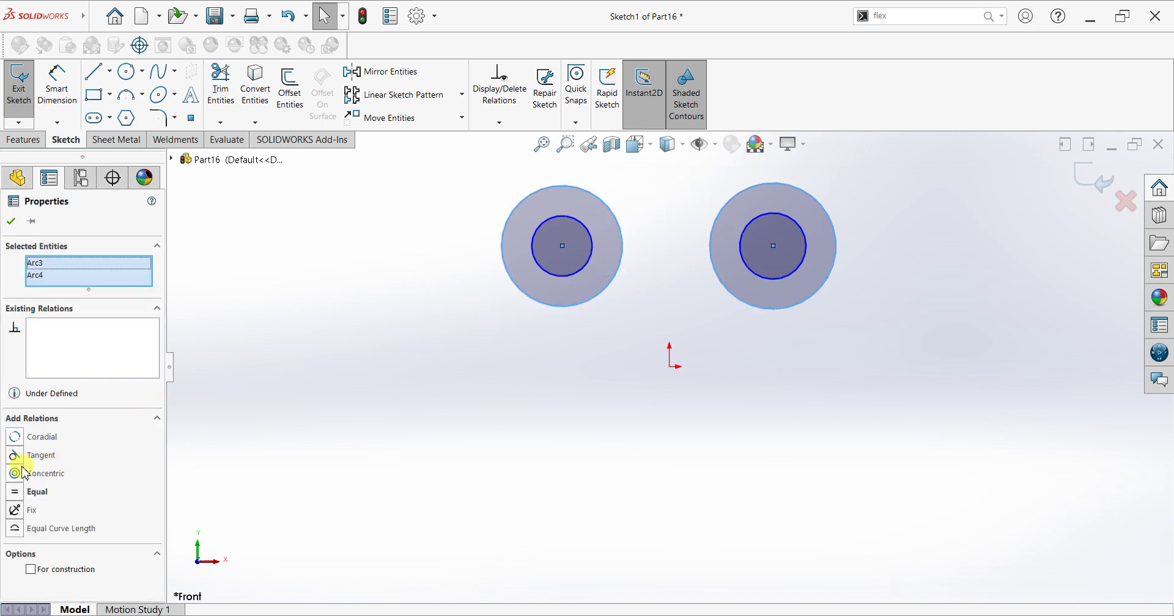
click(16, 493)
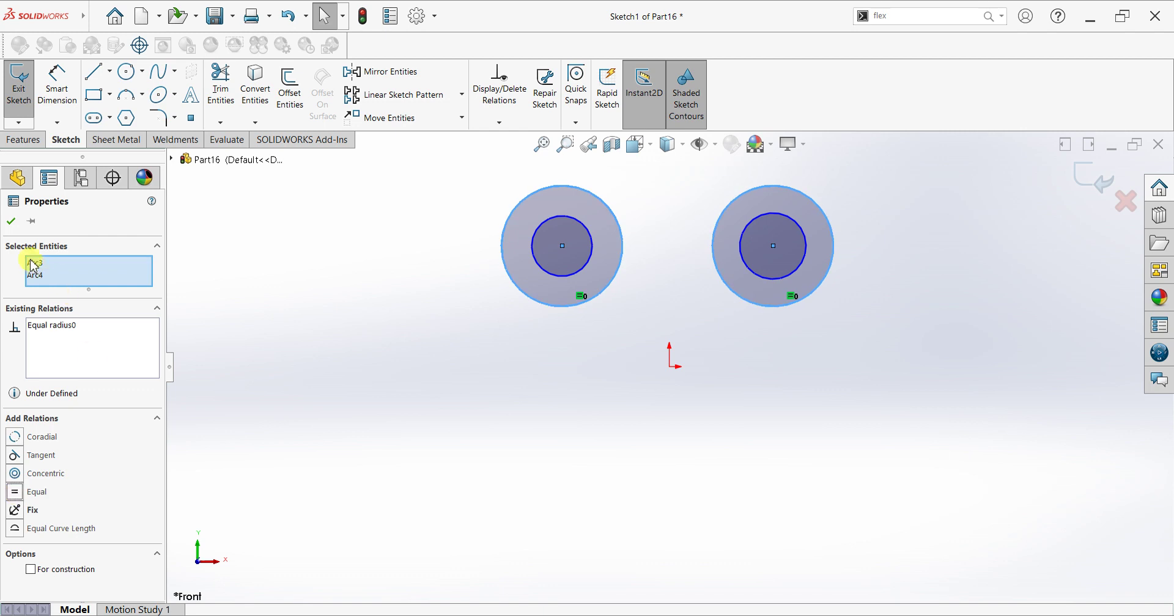
click(10, 221)
click(543, 237)
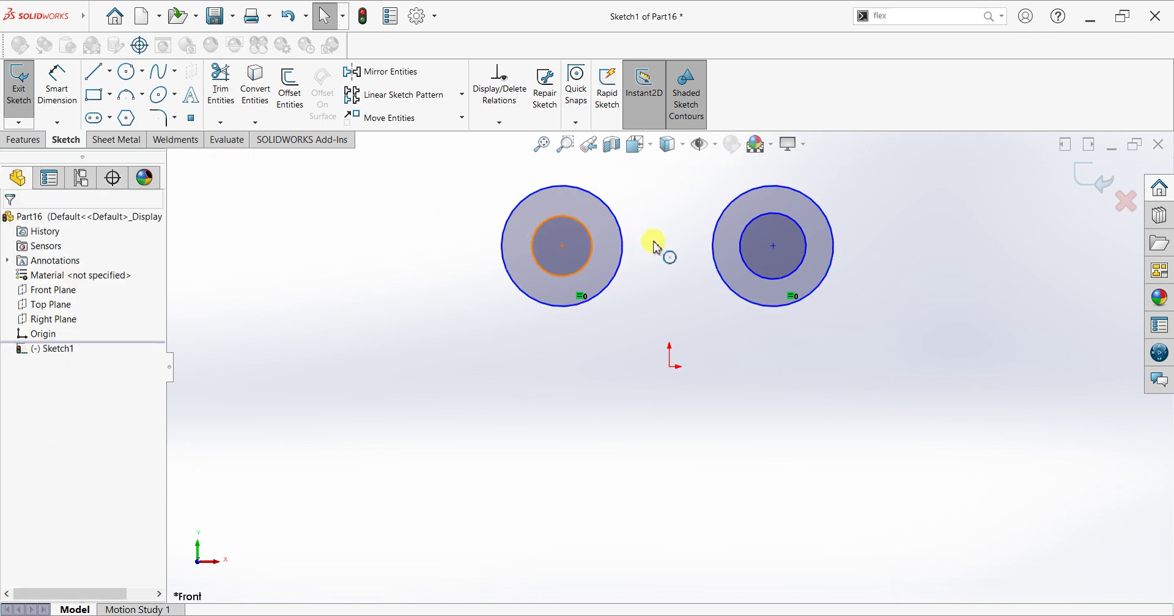
ctrl+click(744, 253)
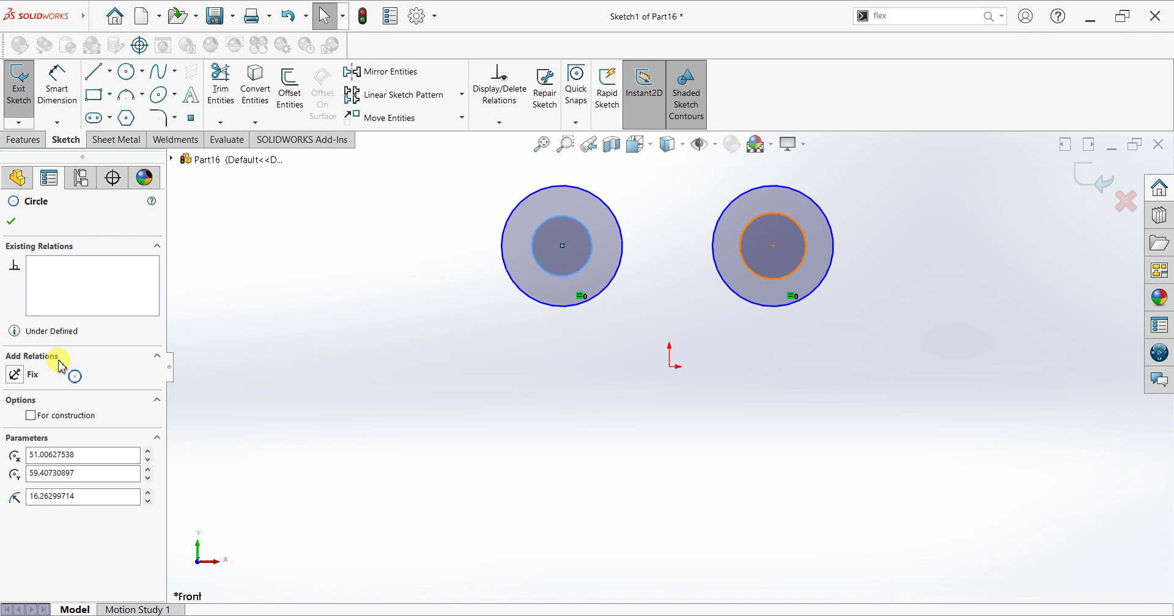
click(22, 493)
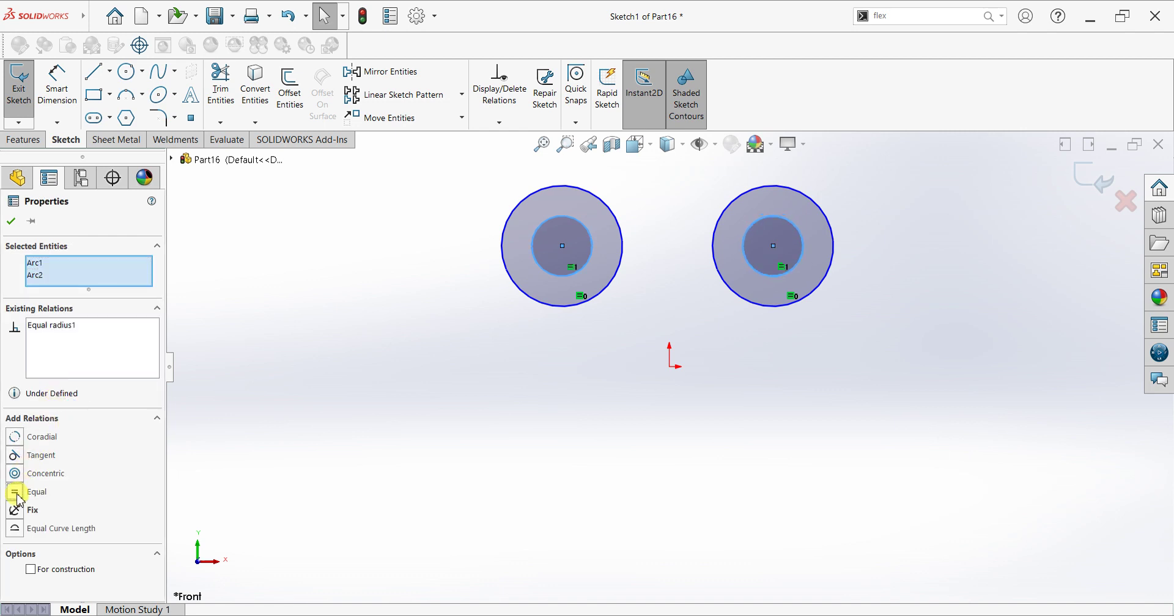
click(14, 221)
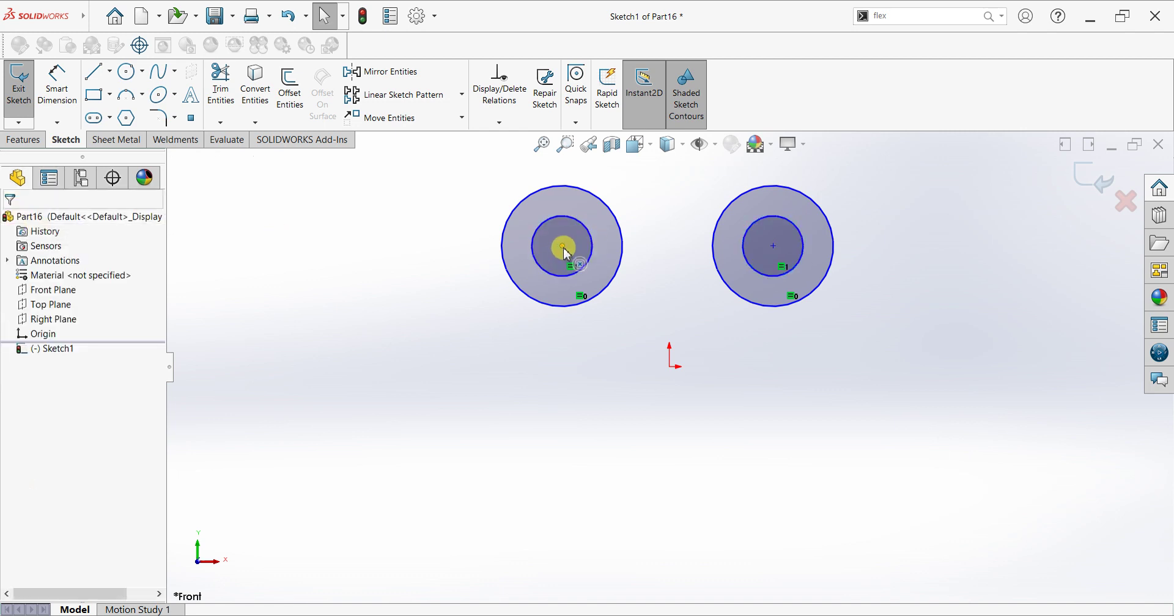
- Add a Horizontal relation between the center points of the left and right circles
click(760, 264)
click(772, 244)
ctrl+click(765, 249)
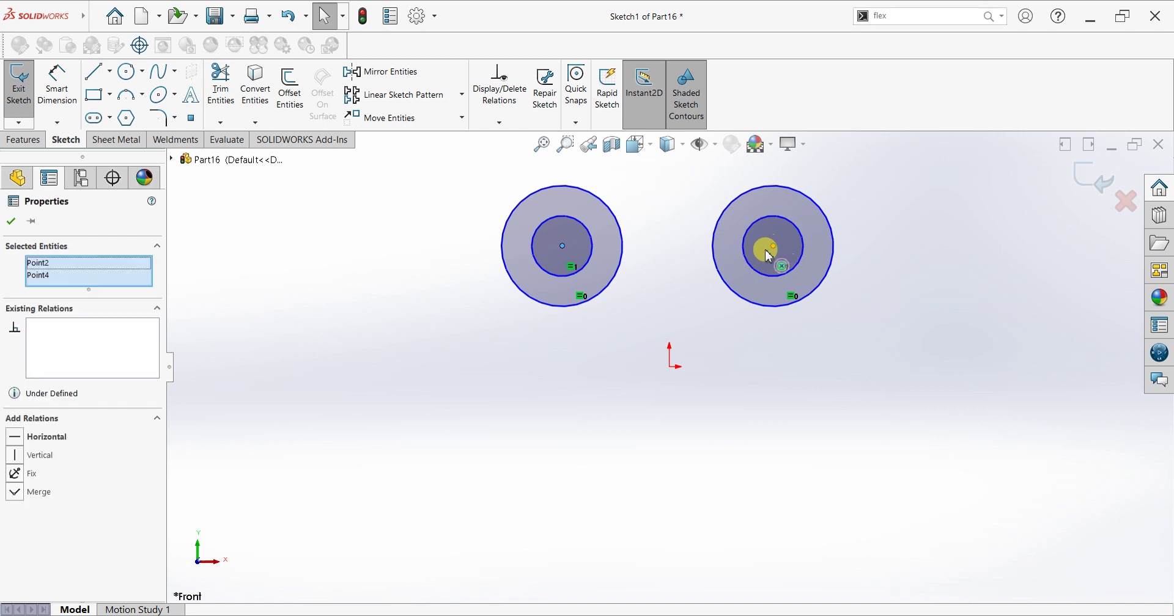
click(26, 437)
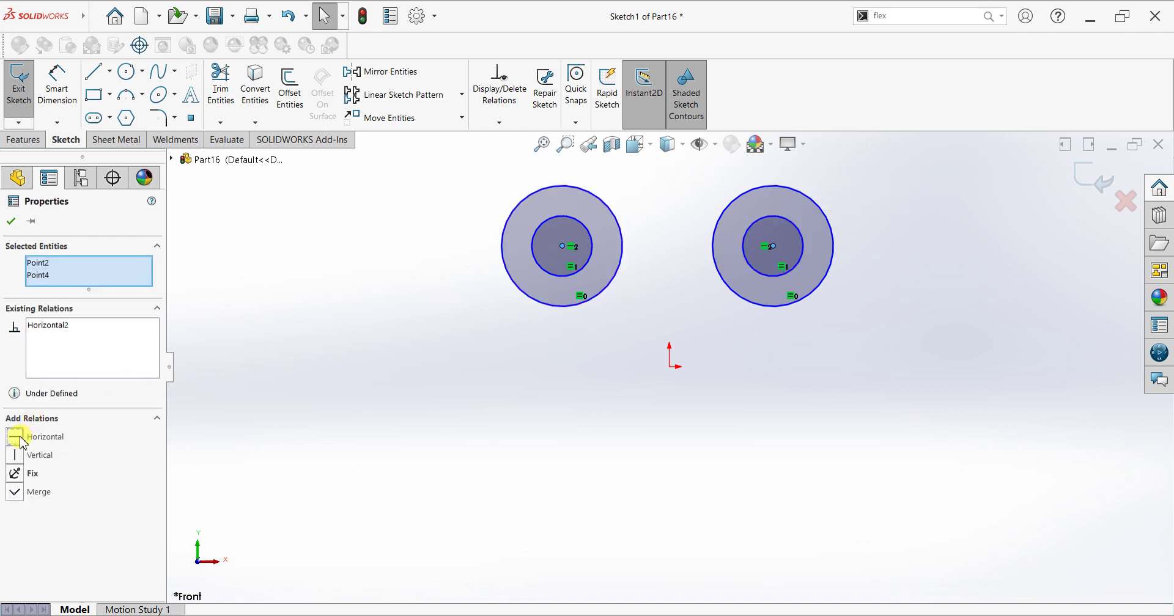
click(12, 223)
- Draw a closed triangle of centerlines connecting the two circle centers and the origin
click(117, 75)
click(122, 102)
click(562, 247)
click(772, 247)
click(670, 367)
click(562, 247)
right_click(930, 242)
click(945, 250)
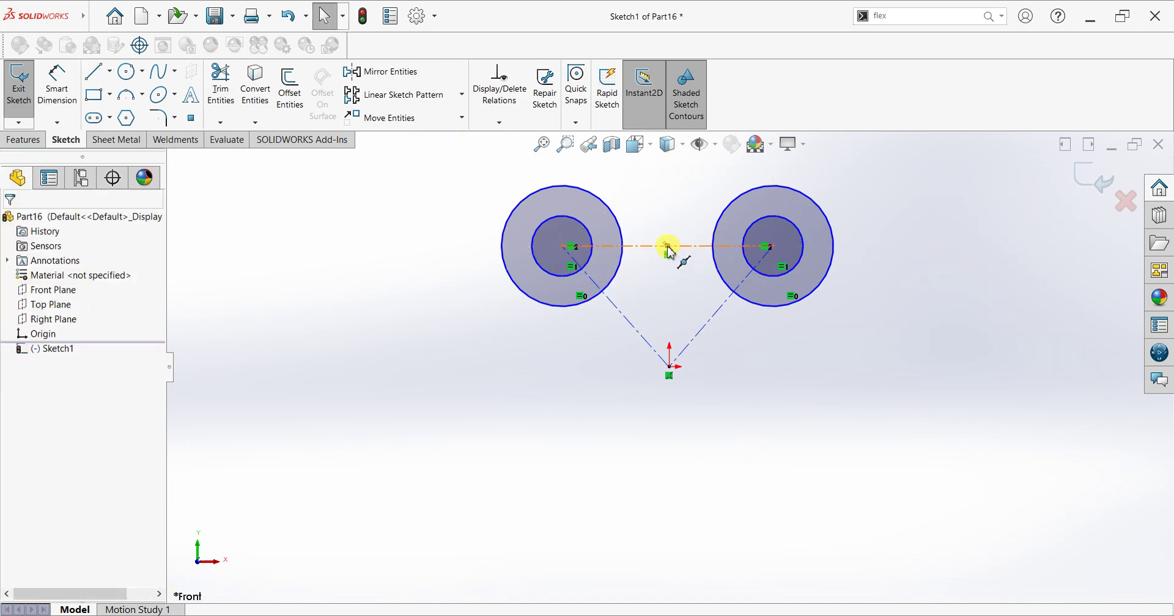
- Add a Vertical relation between the midpoint of the horizontal centerline and the origin
ctrl+click(670, 367)
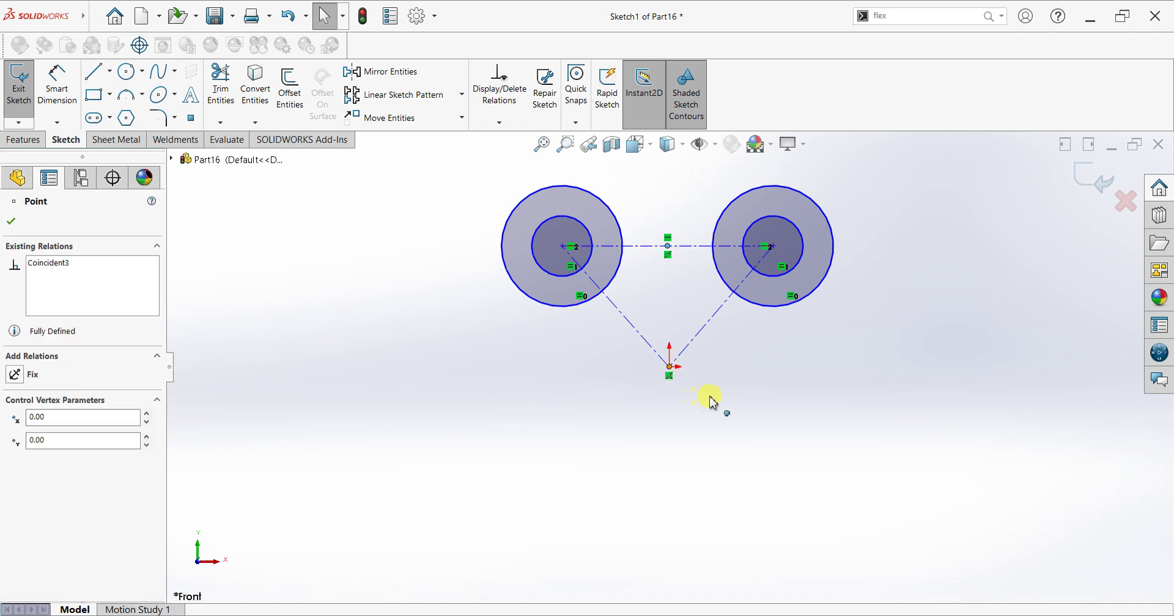
click(716, 317)
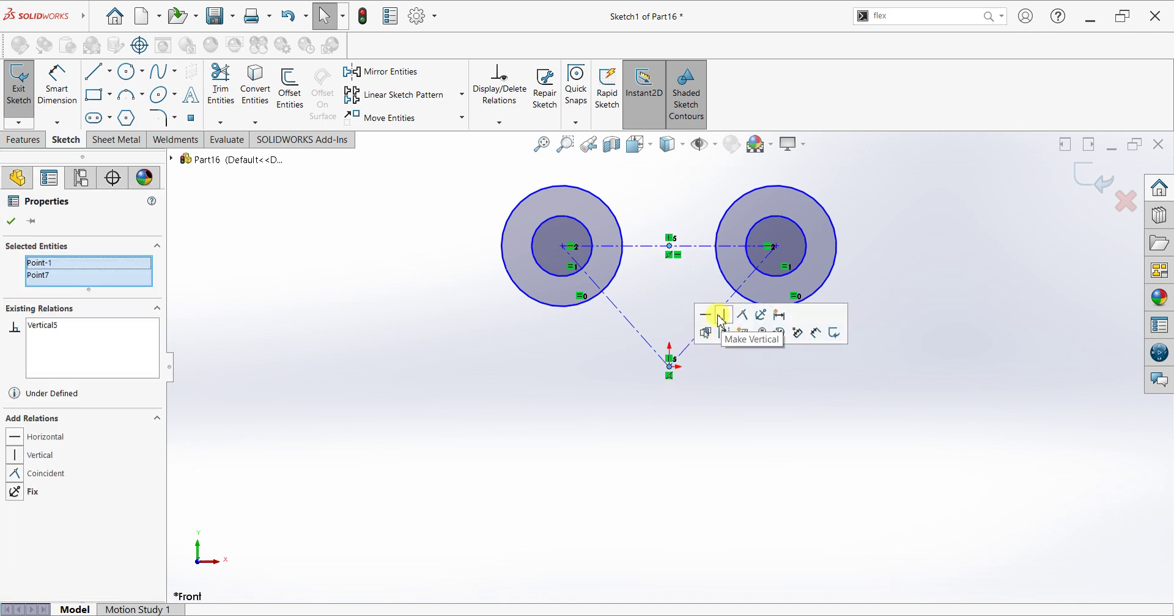
click(11, 223)
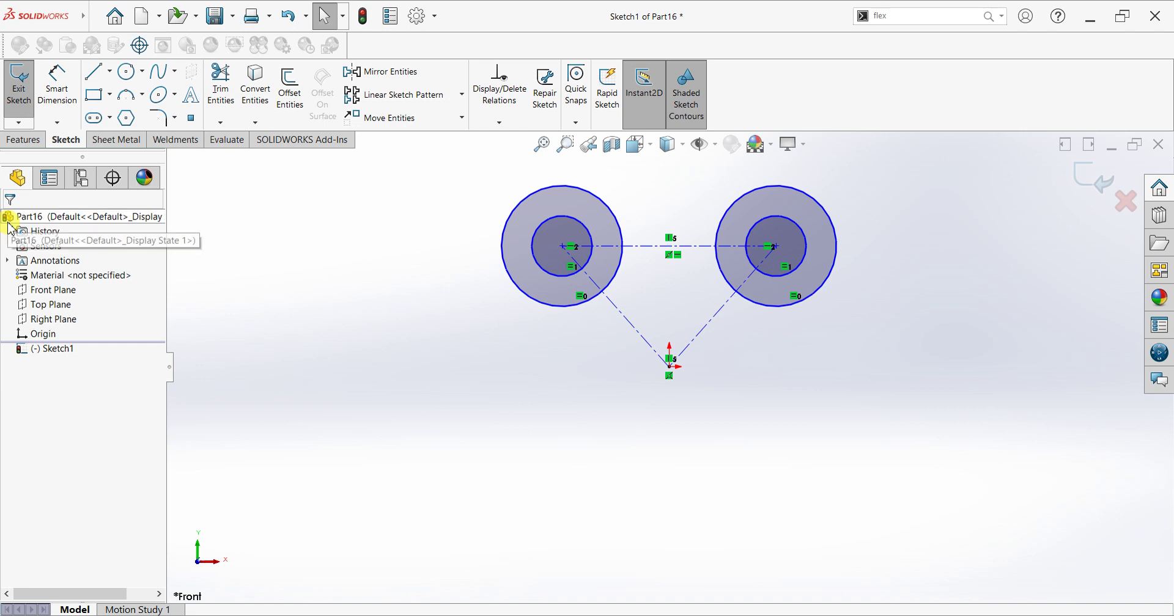
- Draw a horizontal line about 105 mm long joining the topmost points of the two outer circles
click(94, 79)
click(563, 186)
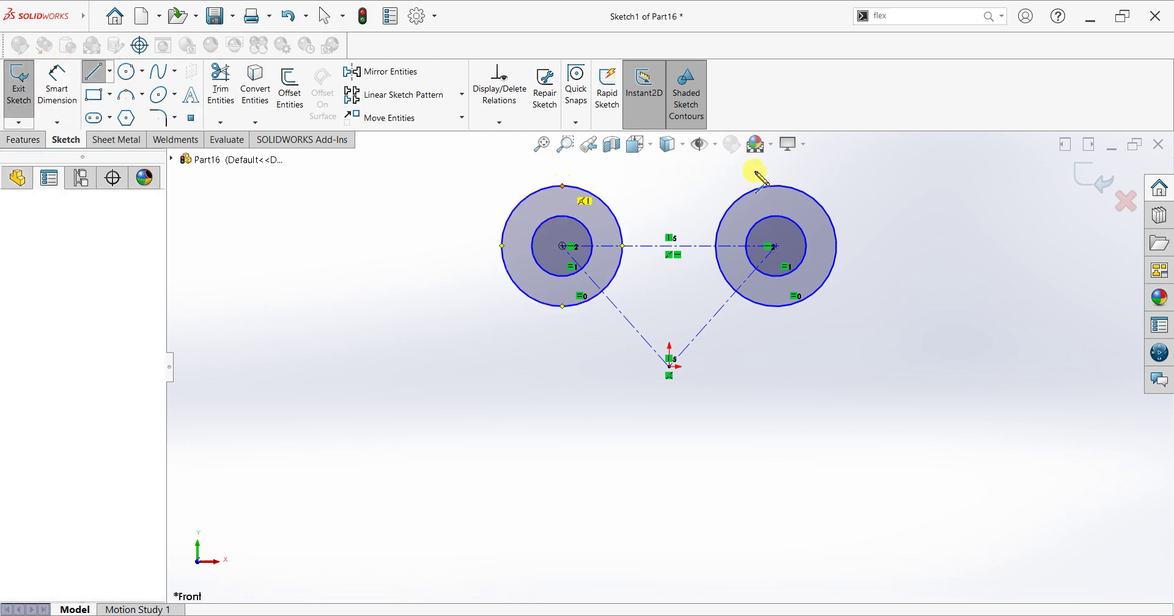
click(779, 188)
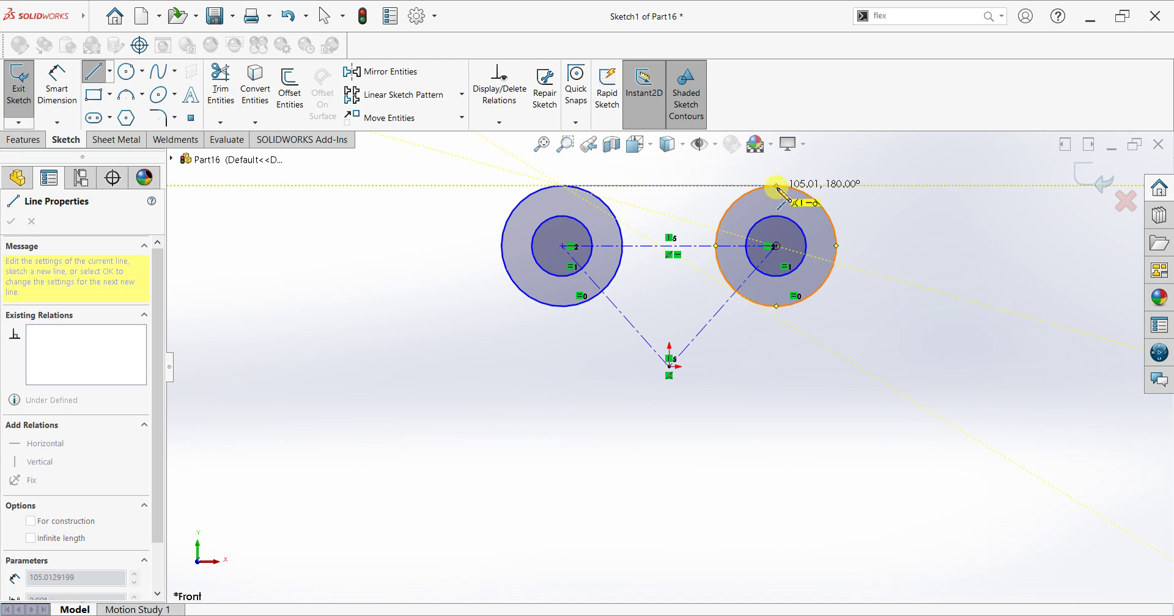
right_click(880, 183)
click(936, 290)
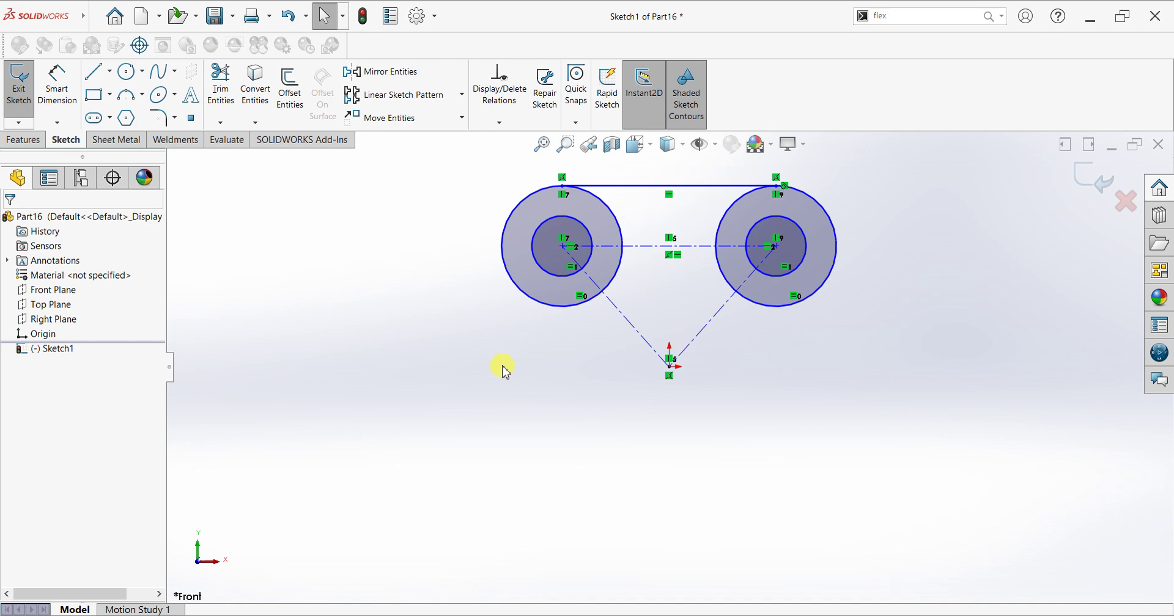
- Dimension the left outer circle's diameter as 60 mm and the right inner circle's diameter as 30 mm
click(58, 87)
click(517, 214)
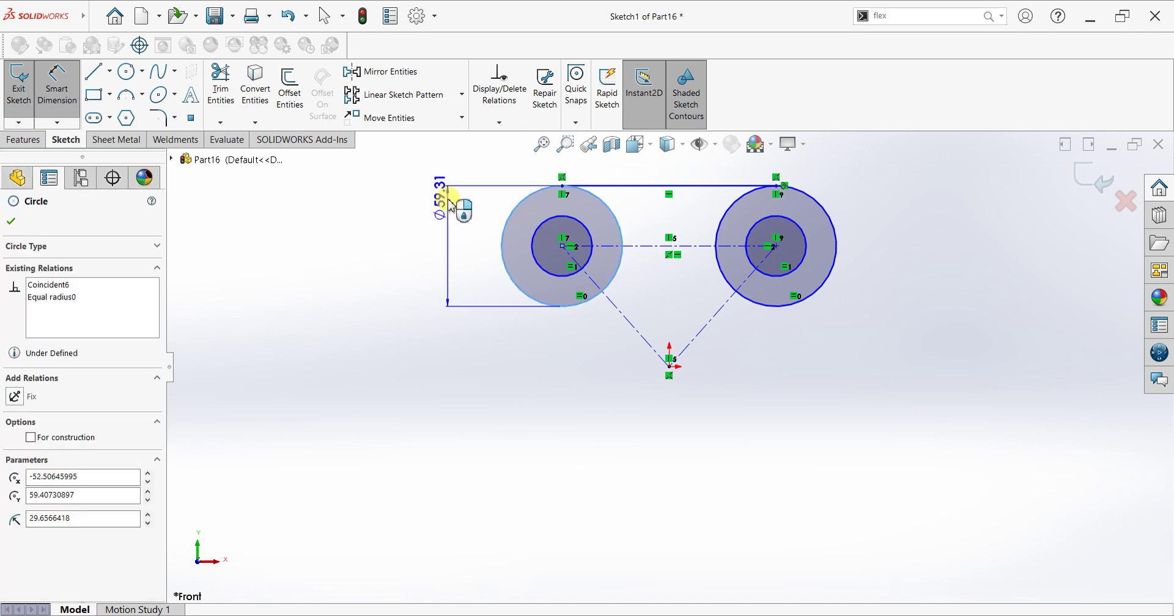
click(451, 207)
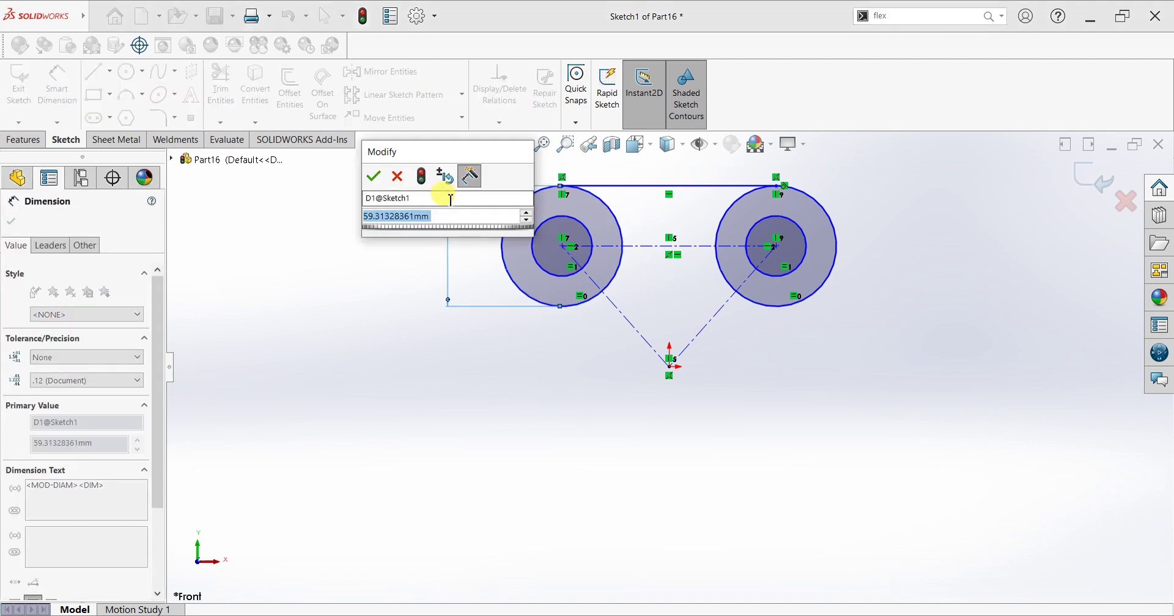
text(60)
key(Return)
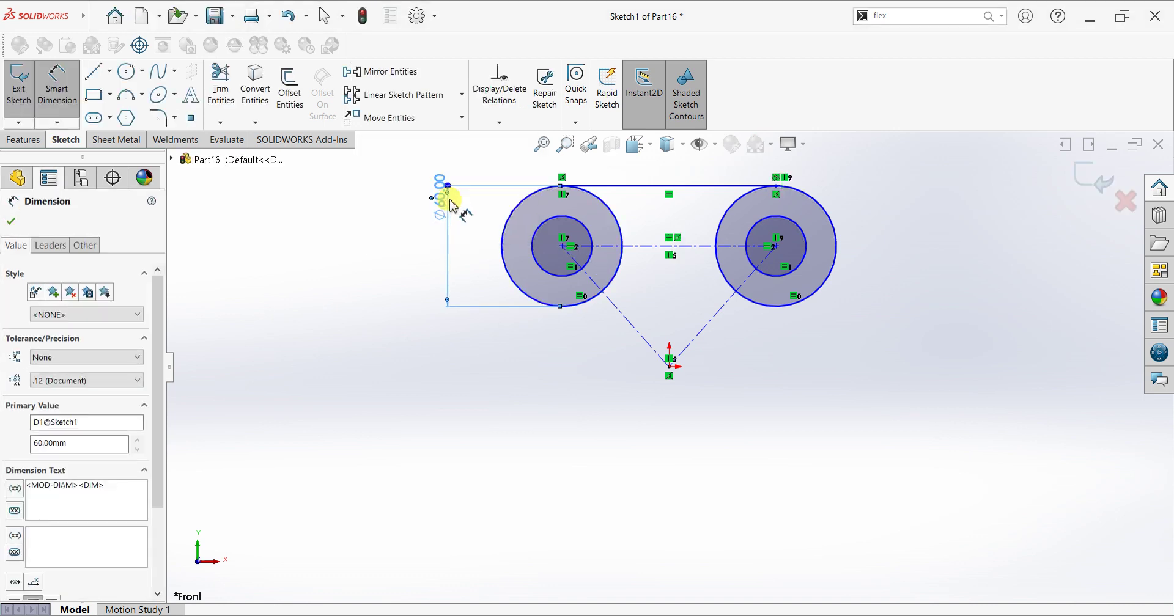
click(811, 252)
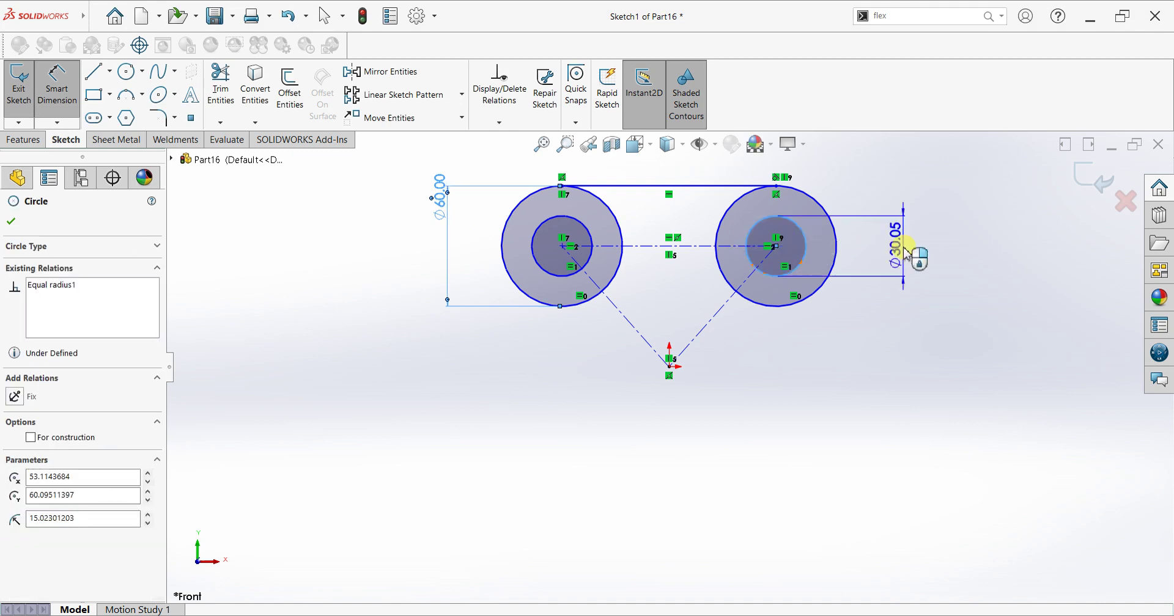
click(892, 256)
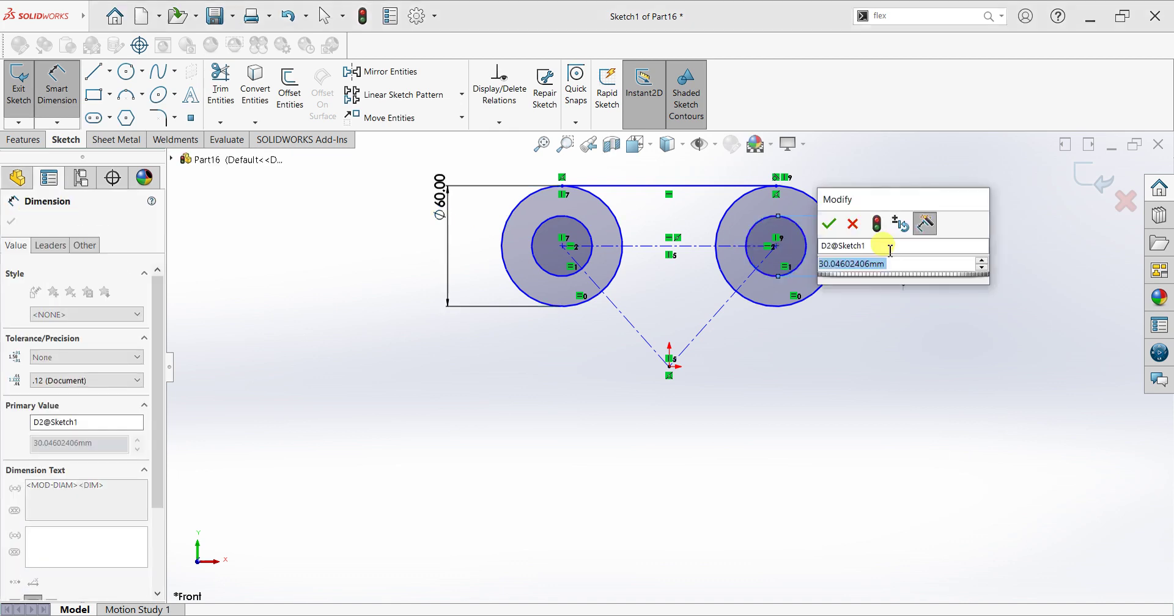
text(30)
key(Return)
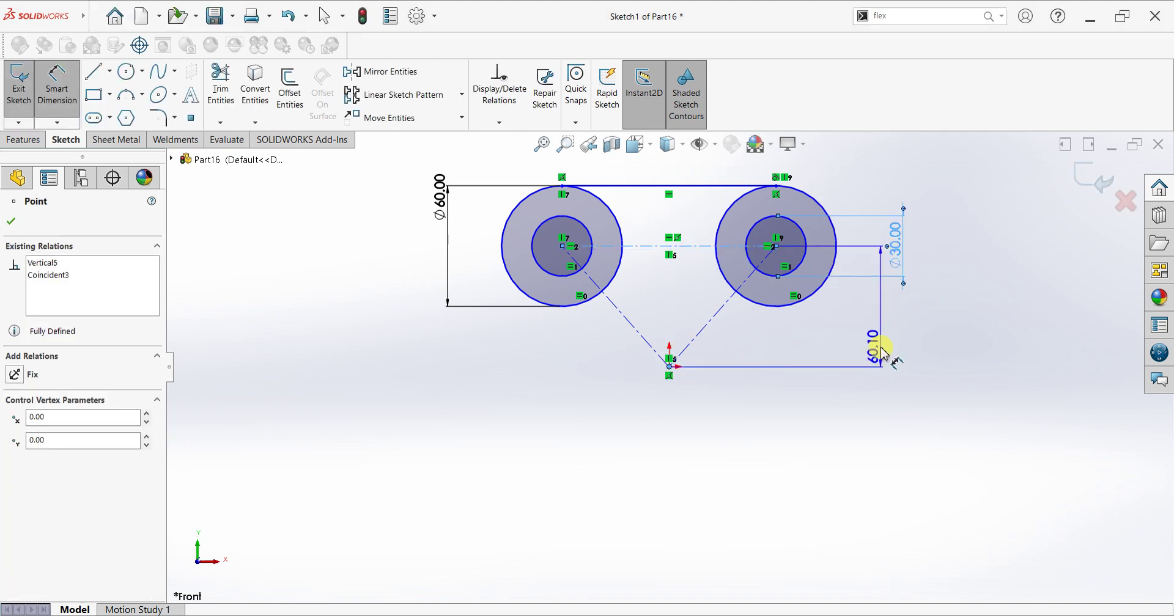
- Dimension the vertical distance from the origin to the horizontal centerline as 100 mm
click(884, 354)
click(876, 352)
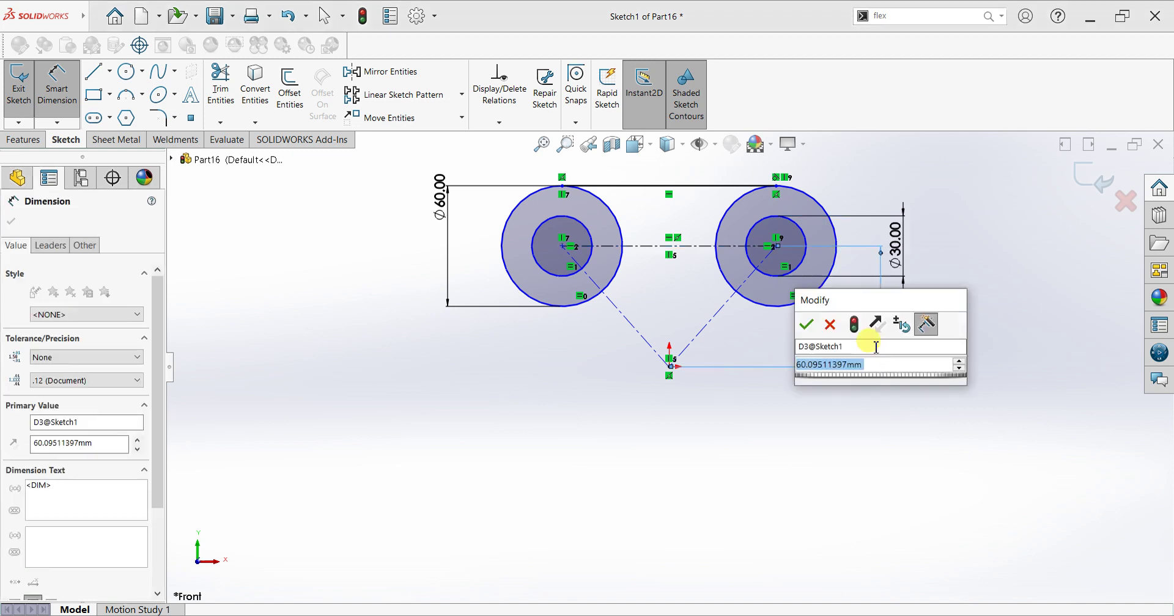
text(100)
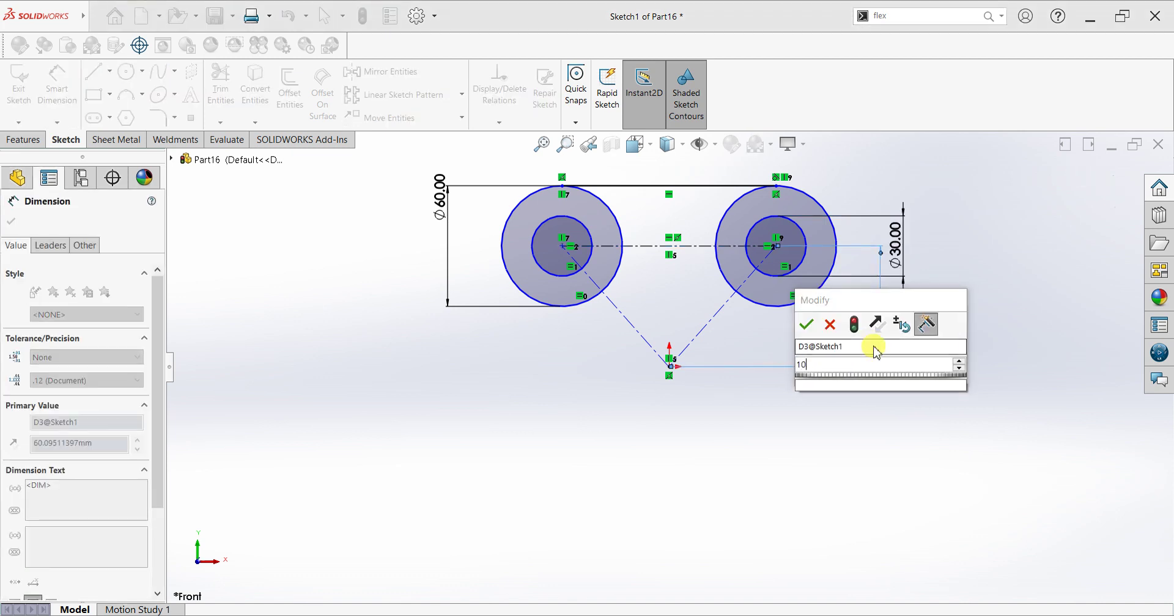
key(Return)
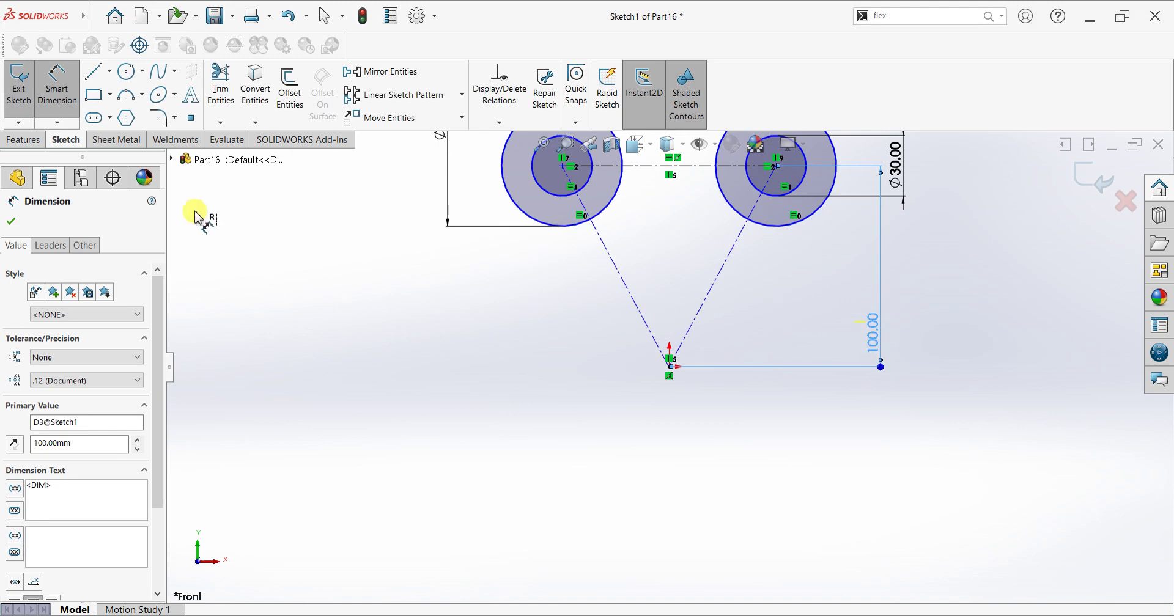
click(12, 222)
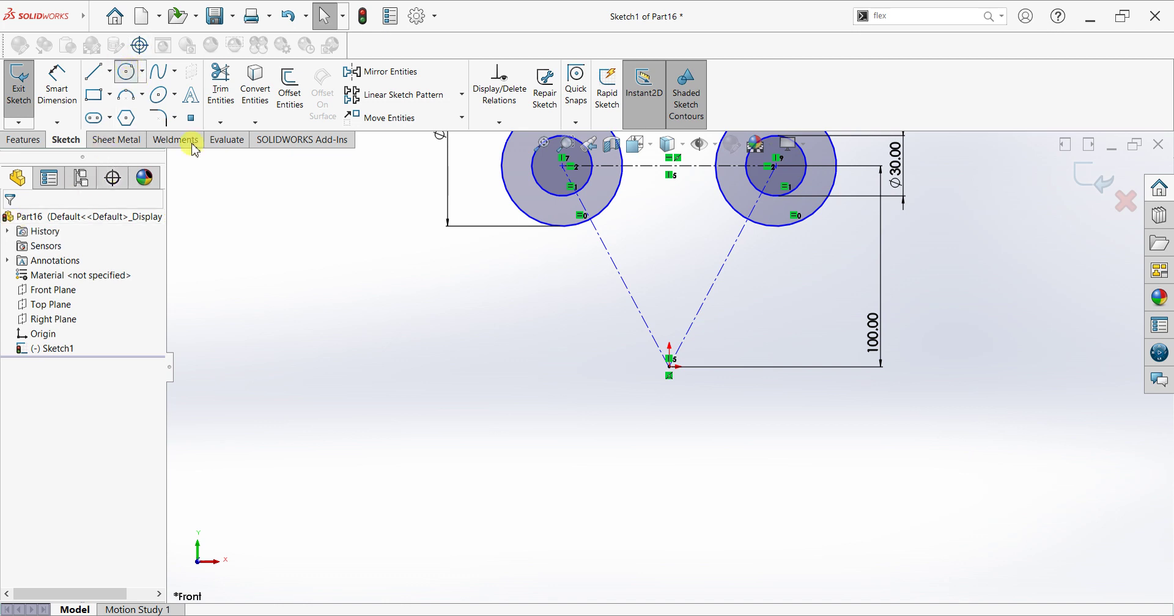
- Draw a circle of about 29 mm radius directly below each outer circle, tangent to its lowest point
click(562, 285)
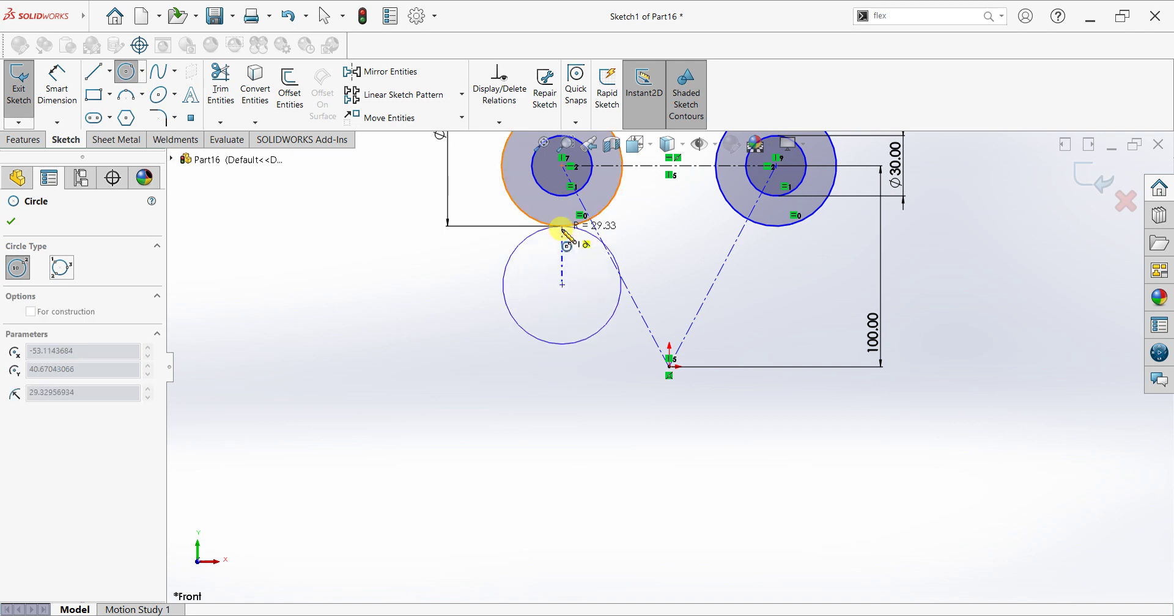
click(562, 228)
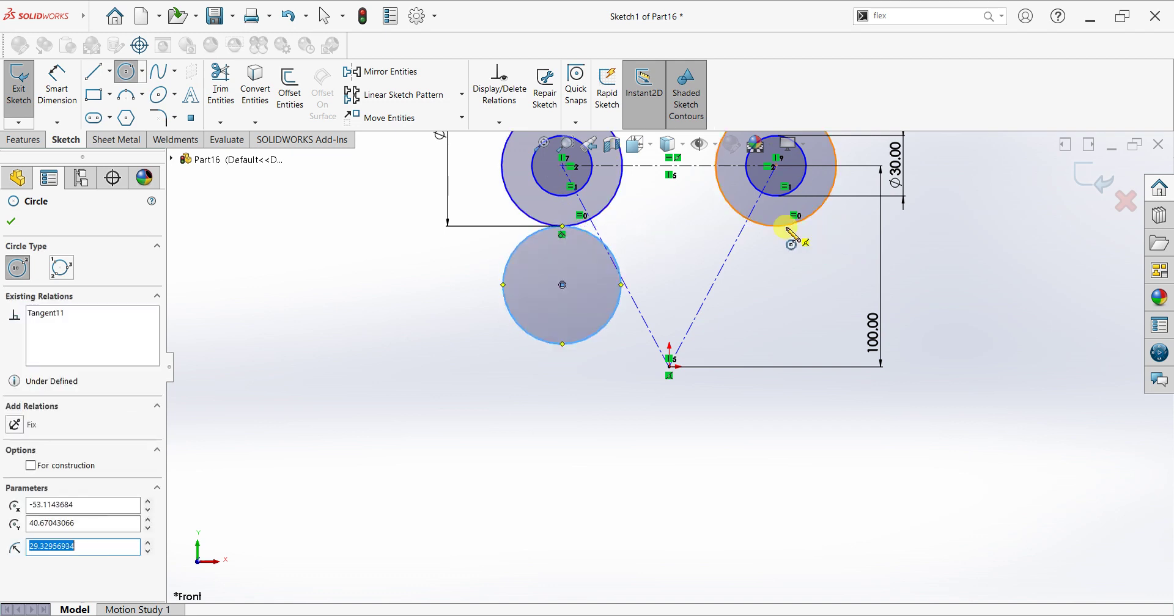
click(776, 285)
click(776, 228)
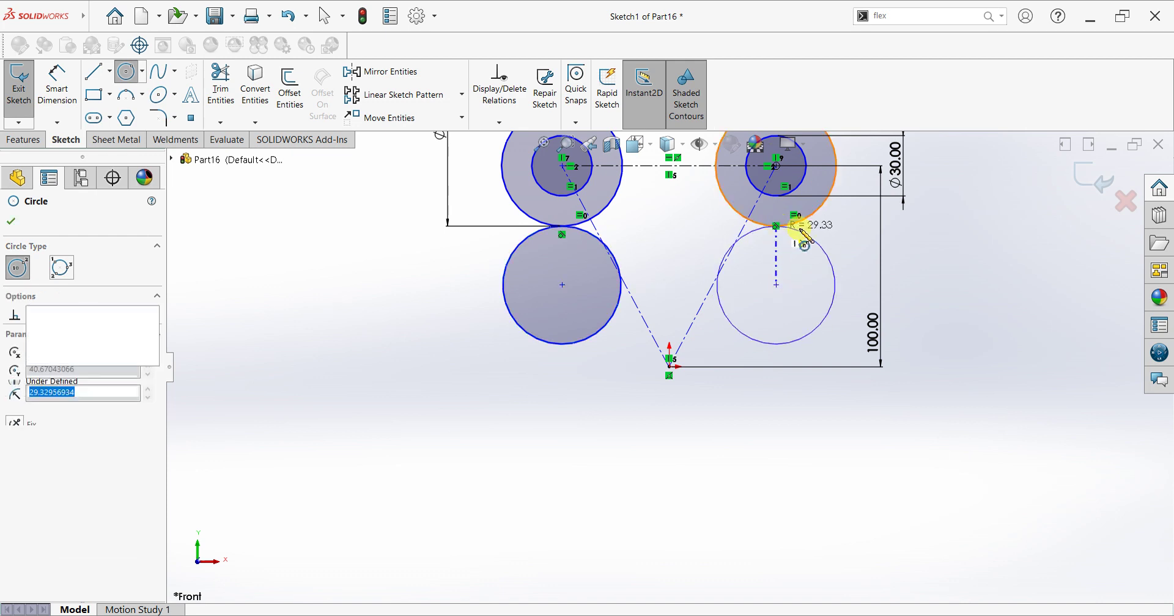
right_click(939, 239)
click(963, 240)
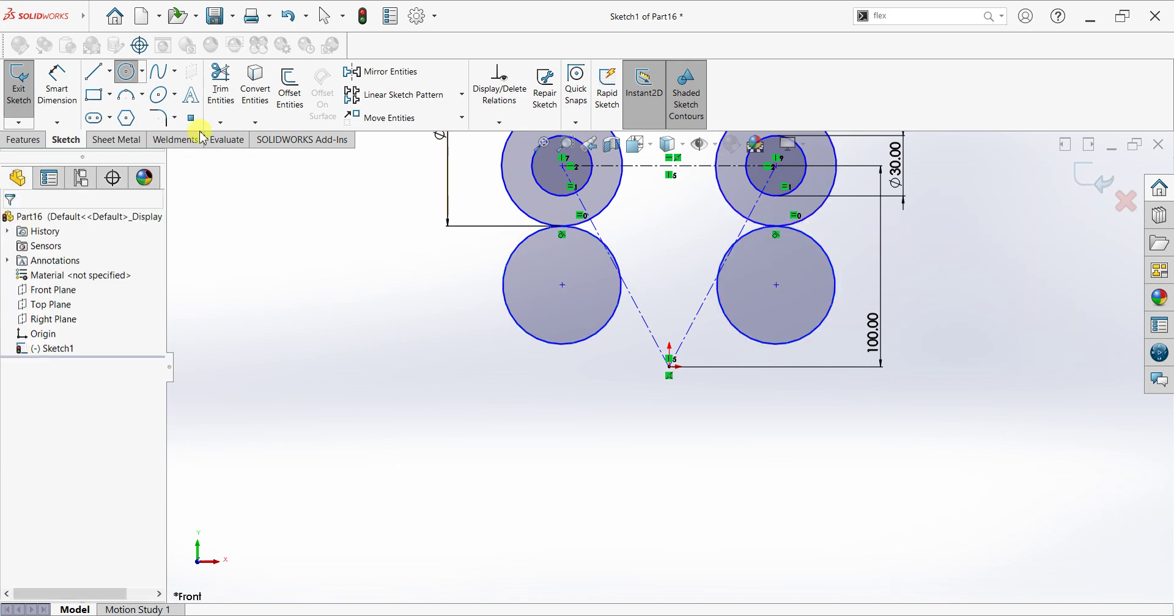
- Dimension the diameters of the two lower tangent circles as 40 mm each
click(57, 85)
click(529, 338)
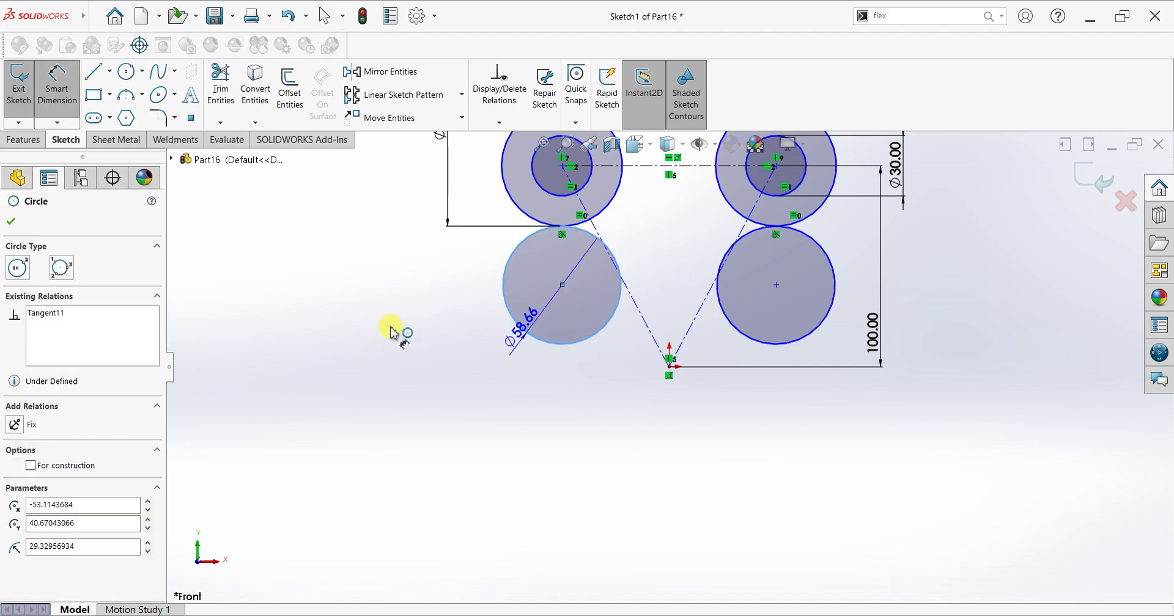
click(390, 327)
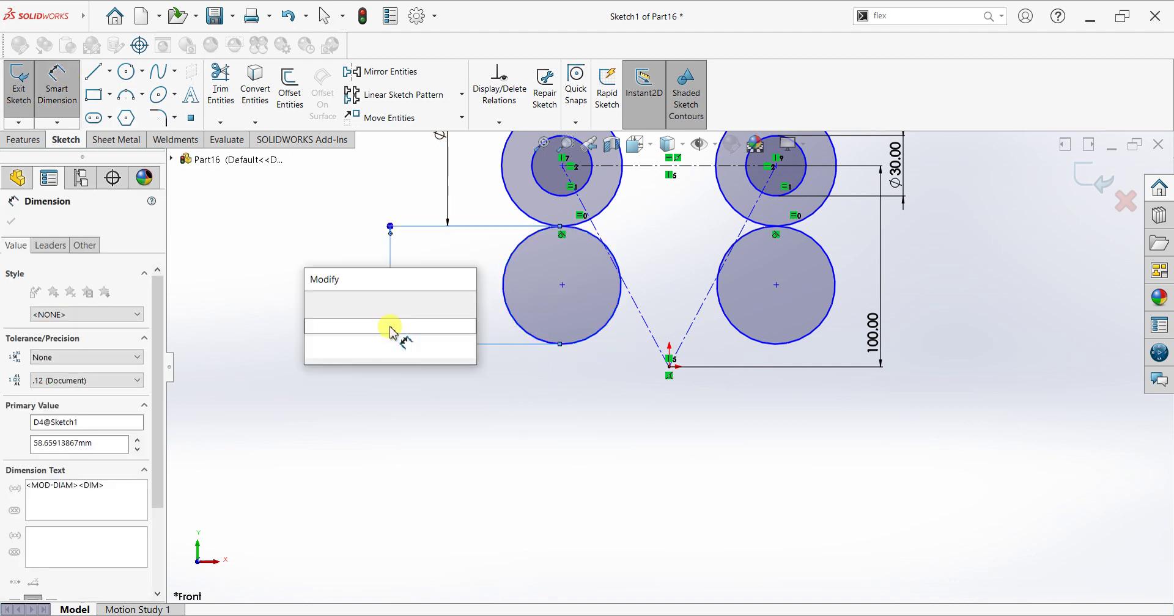
text(60)
key(Return)
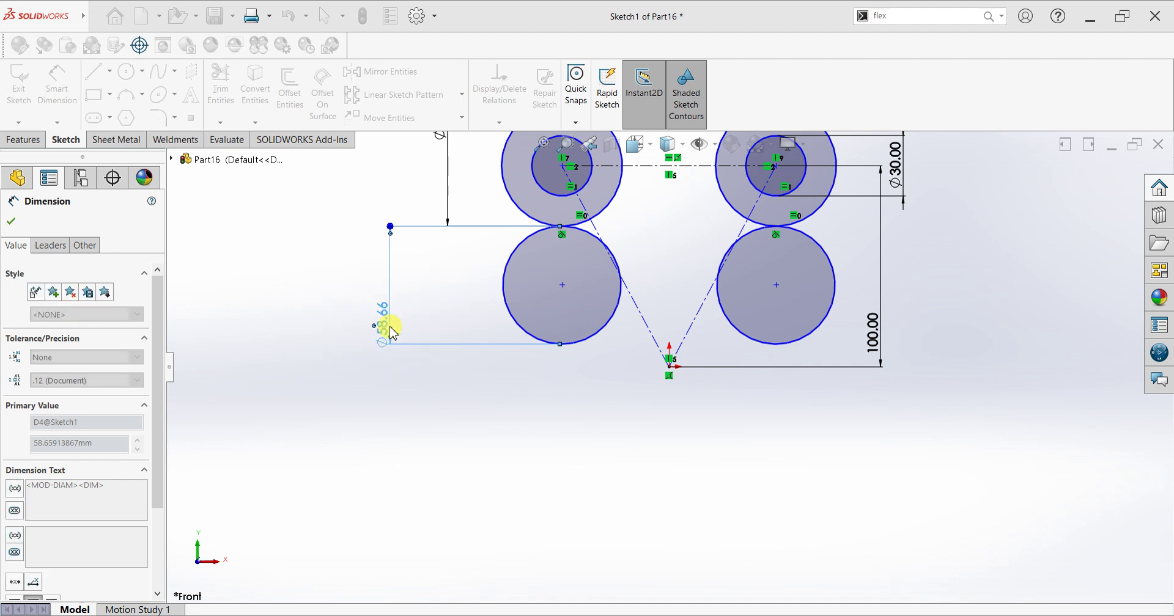
click(835, 270)
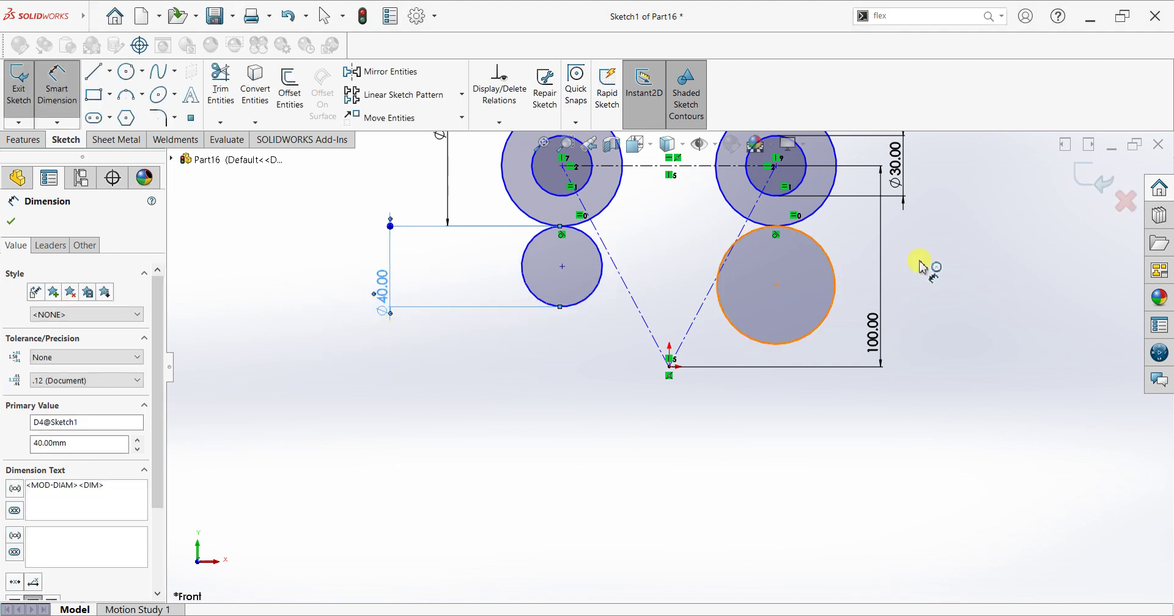
click(913, 267)
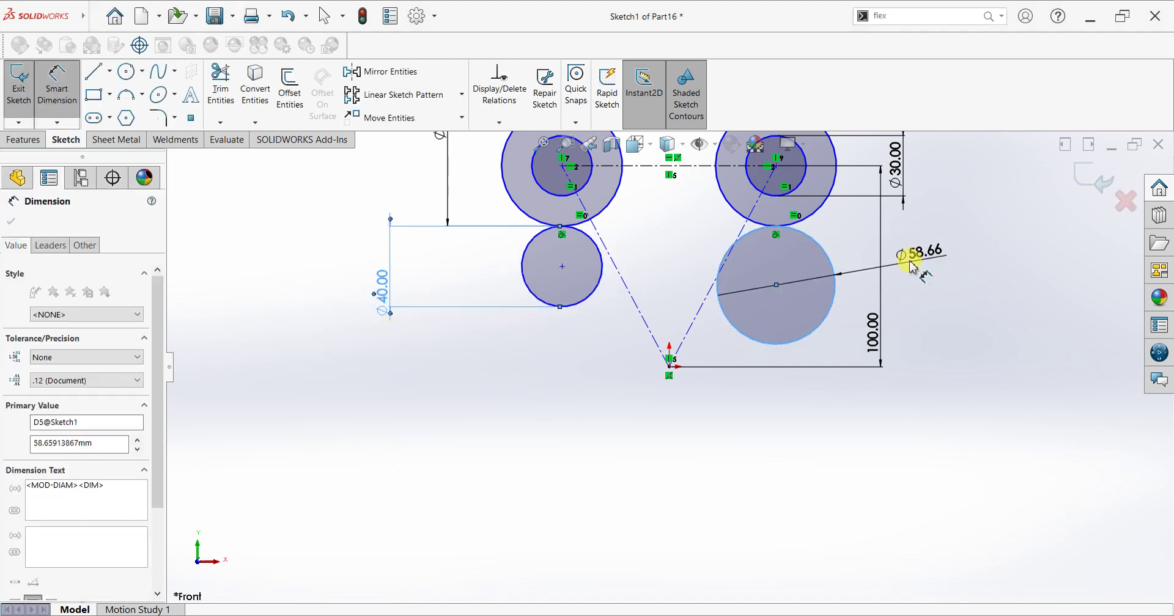
text(40)
key(Return)
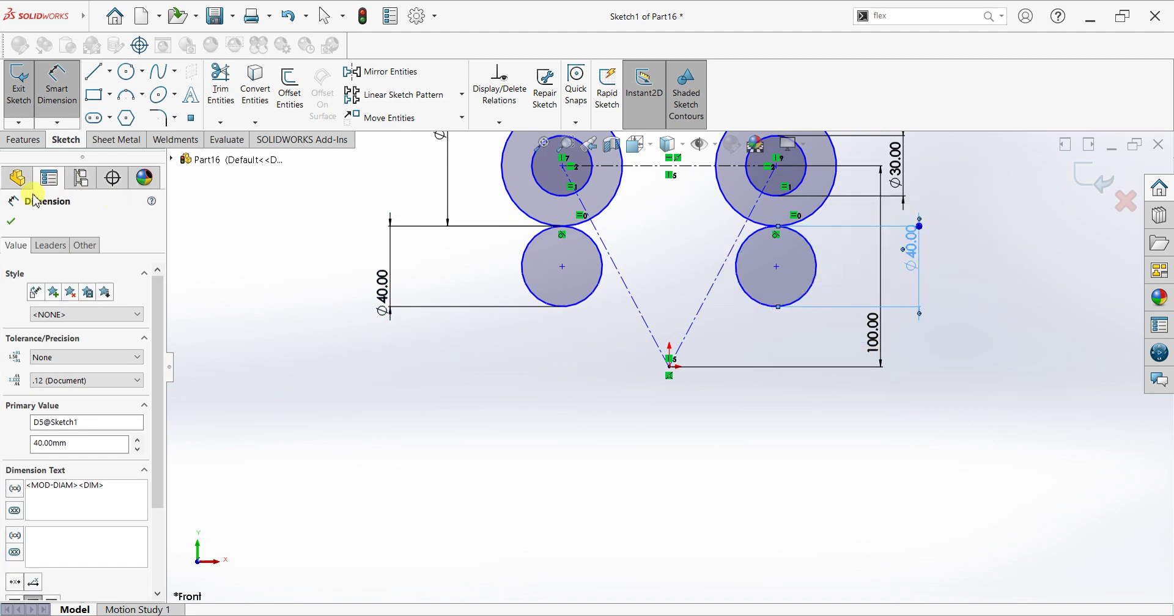
click(10, 221)
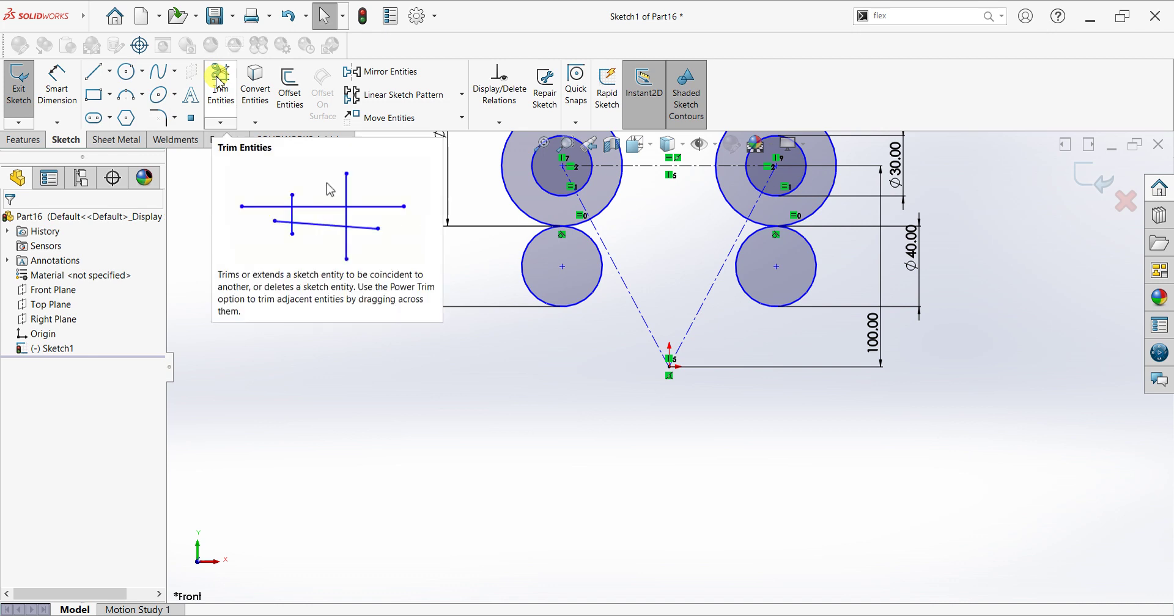
click(110, 73)
click(113, 108)
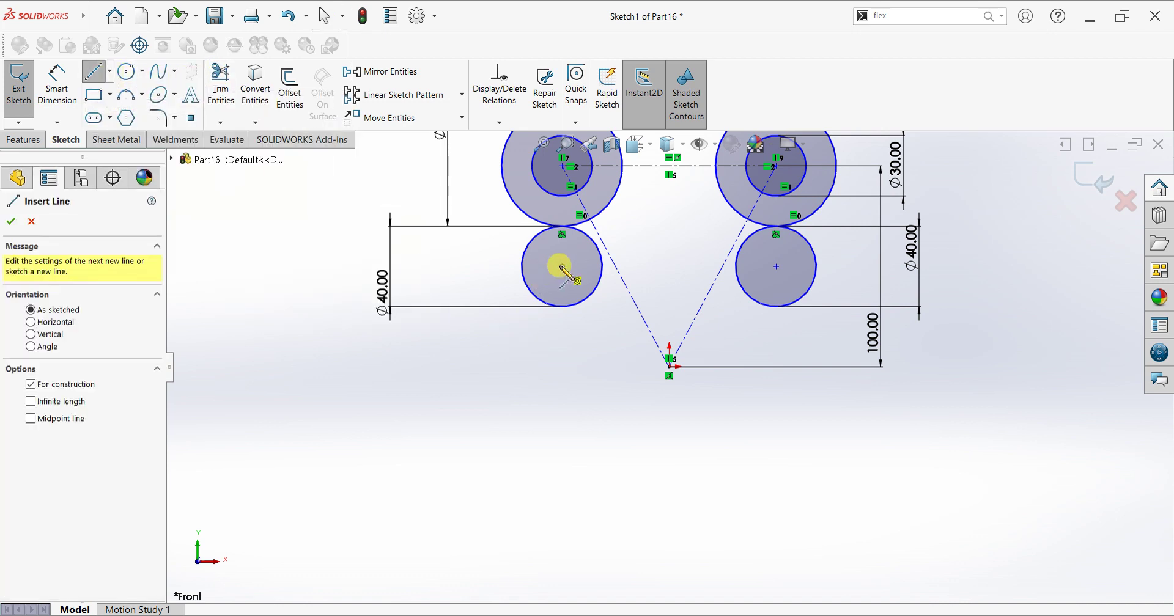
click(563, 267)
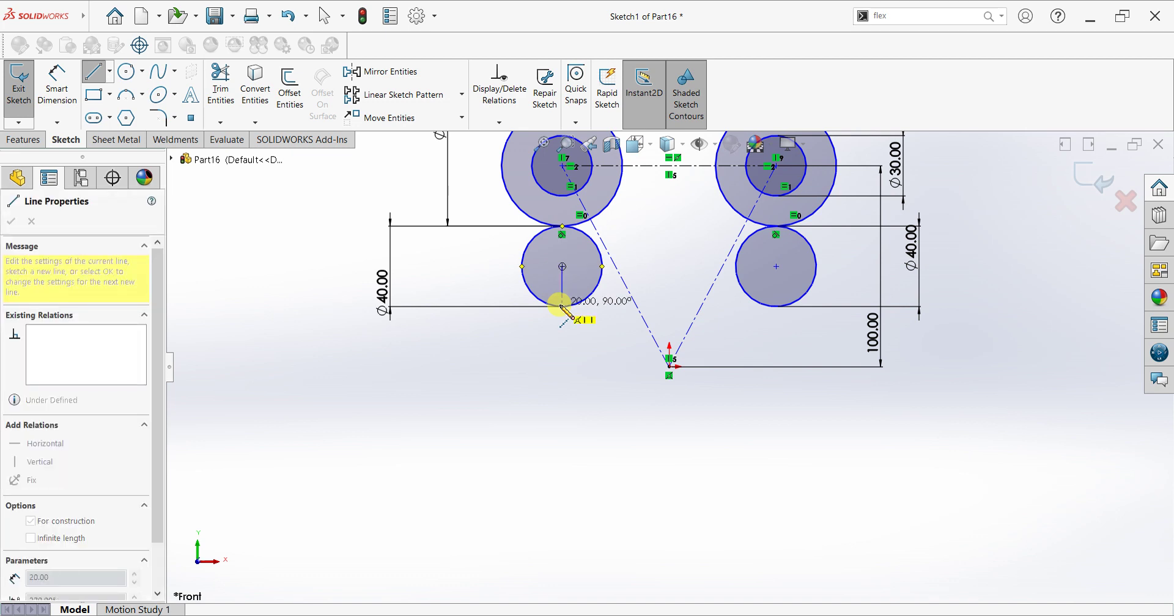
key(Escape)
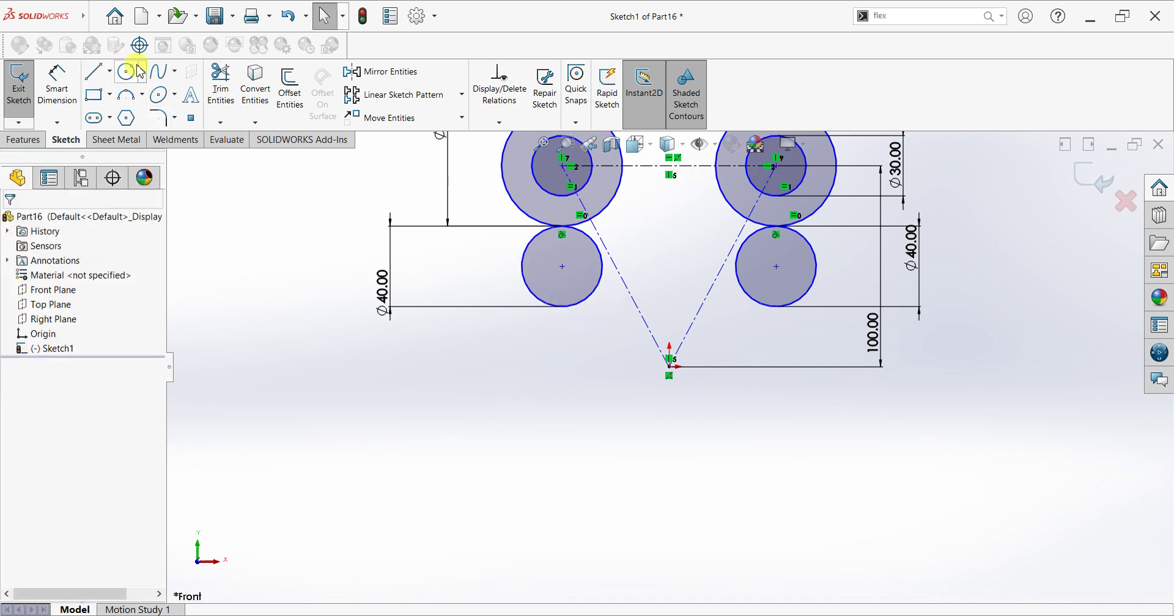
- Draw a vertical centerline across the left lower circle, from its tangent point with the outer circle to its lowest point
click(109, 74)
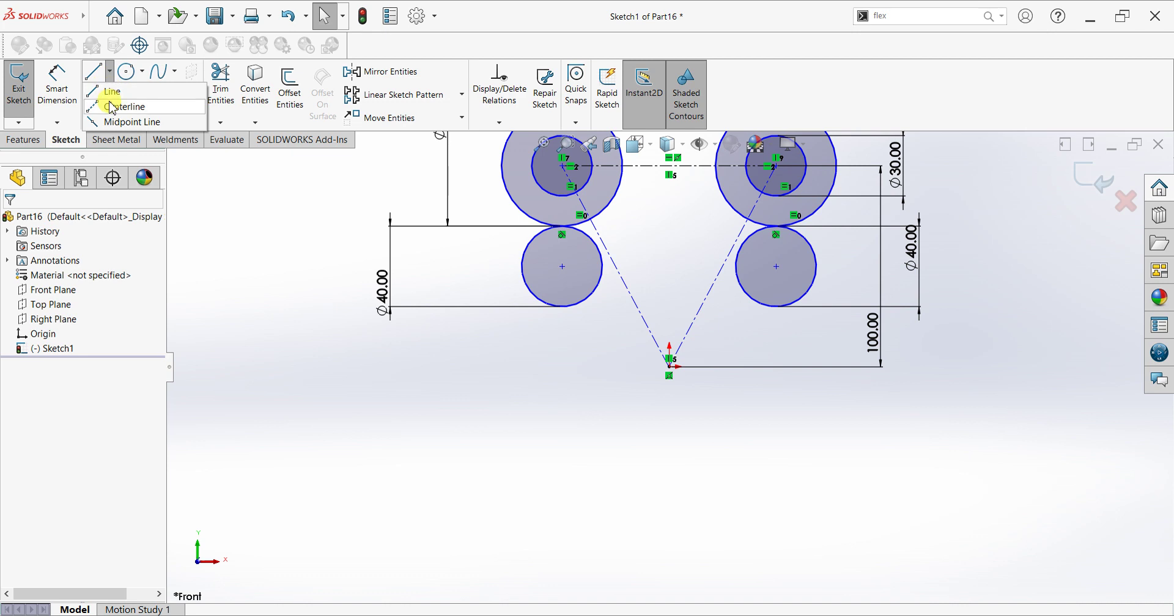
click(113, 106)
click(562, 226)
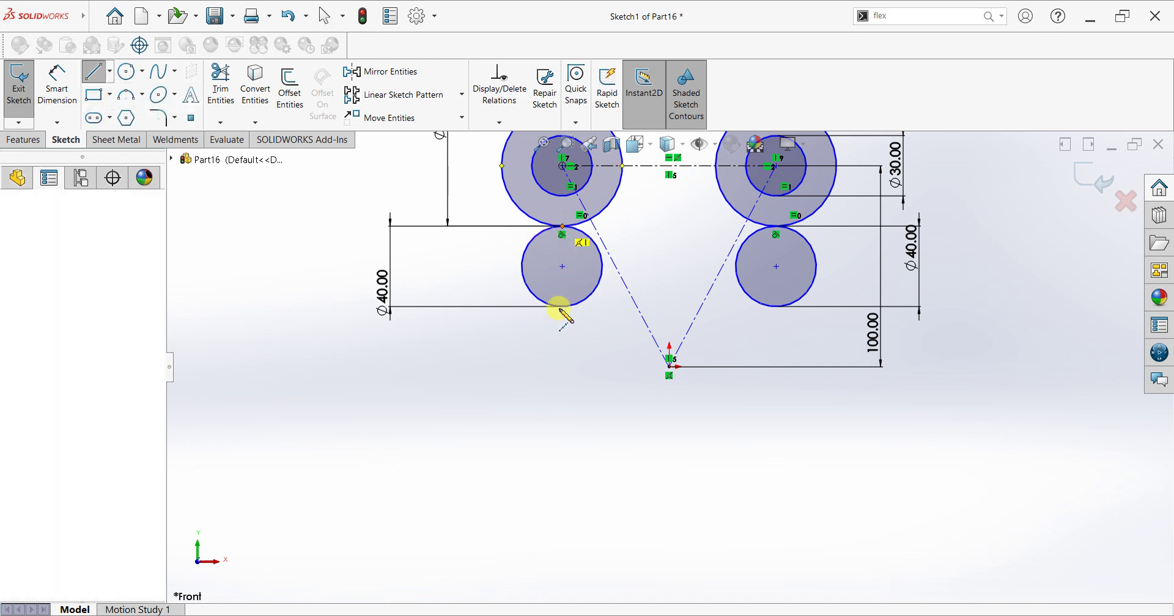
click(562, 306)
right_click(480, 335)
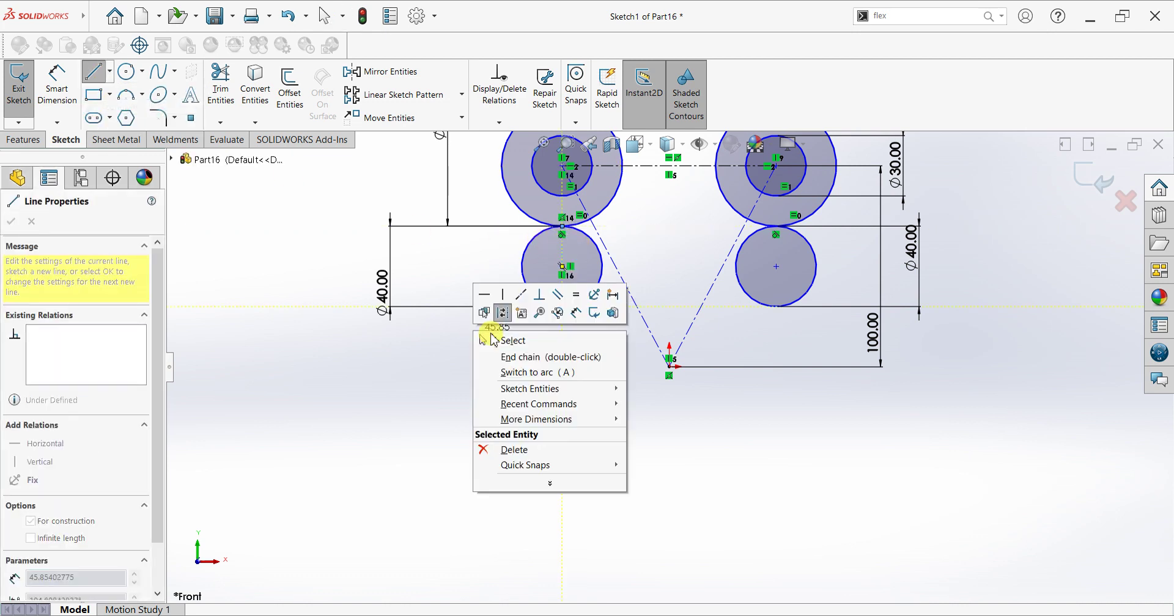
click(482, 333)
- Draw a matching vertical centerline across the right lower circle, from its upper tangent point to its lowest point
click(111, 73)
click(112, 106)
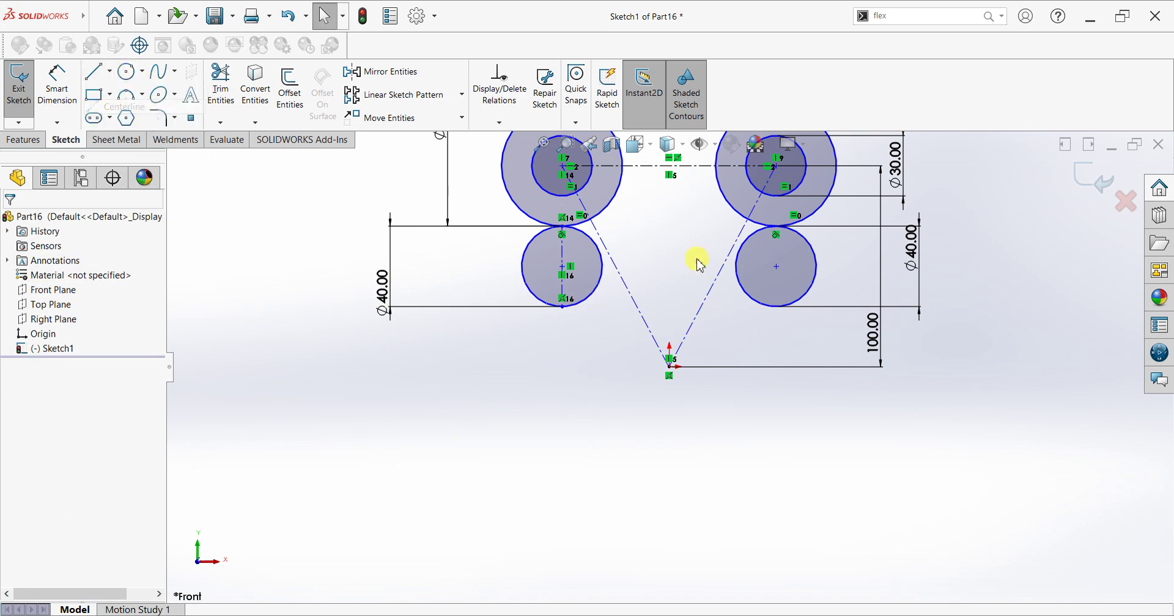
click(776, 227)
click(776, 306)
right_click(938, 273)
click(946, 281)
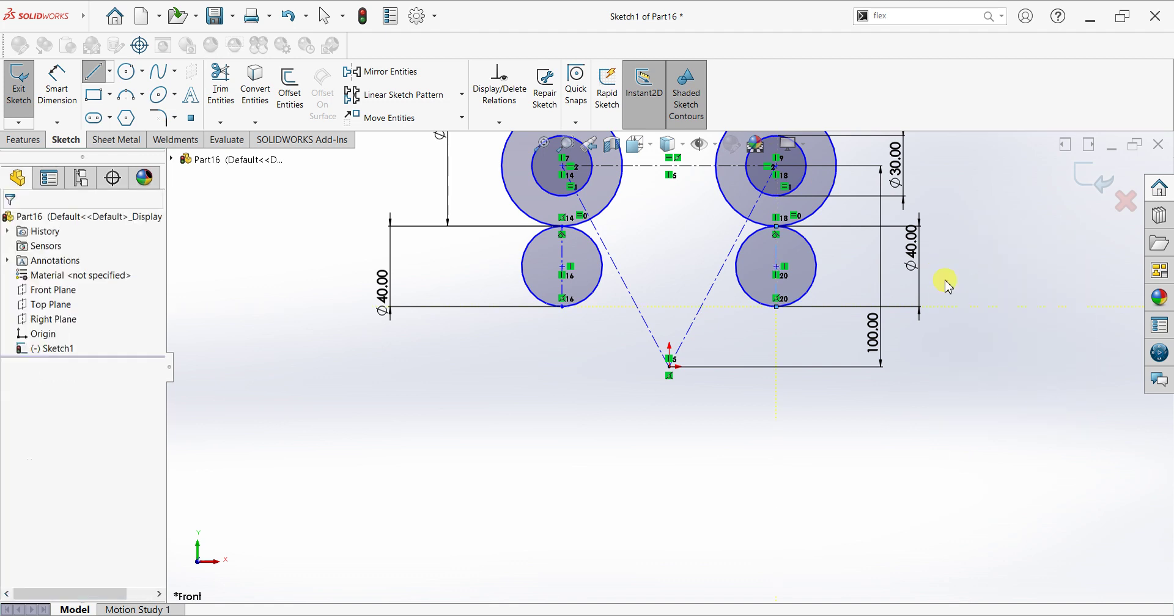
- Trim away the outward-facing halves of both 40 mm circles up to their vertical centerlines
click(221, 85)
drag(497, 261, 525, 264)
drag(837, 261, 808, 270)
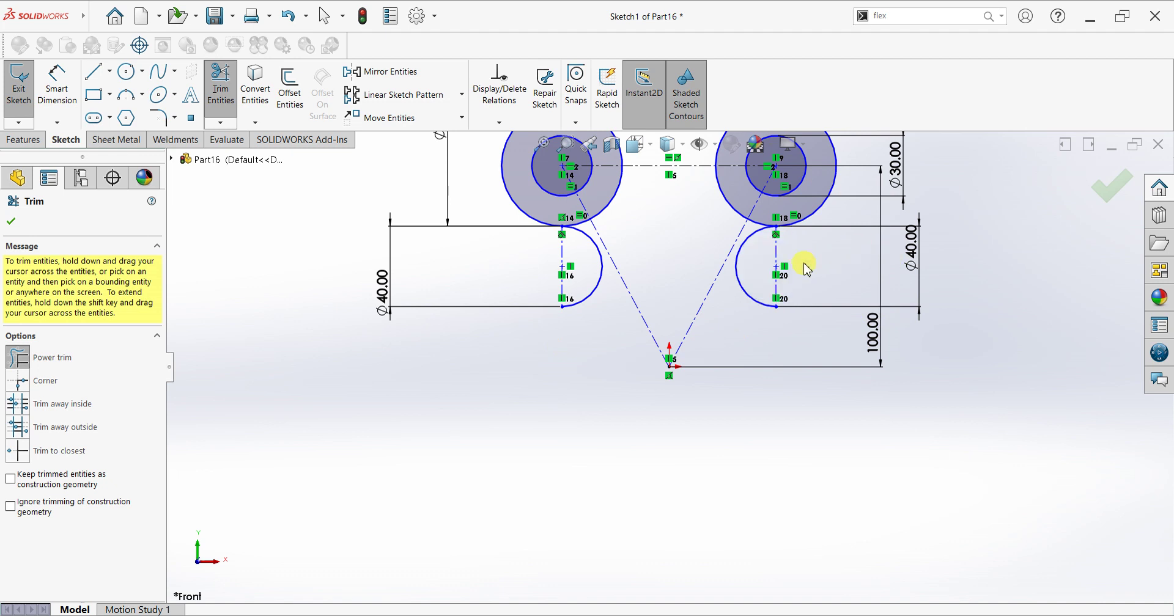
- Trim the inward-facing halves of the two 60 mm circles and the slanted and horizontal centerline portions between the holes
mouse_move(640, 219)
mouse_down()
mouse_move(600, 192)
mouse_move(590, 223)
mouse_move(599, 267)
mouse_up()
key(f)
mouse_move(741, 268)
mouse_down()
mouse_move(758, 332)
mouse_move(796, 379)
mouse_move(640, 474)
mouse_move(631, 493)
mouse_up()
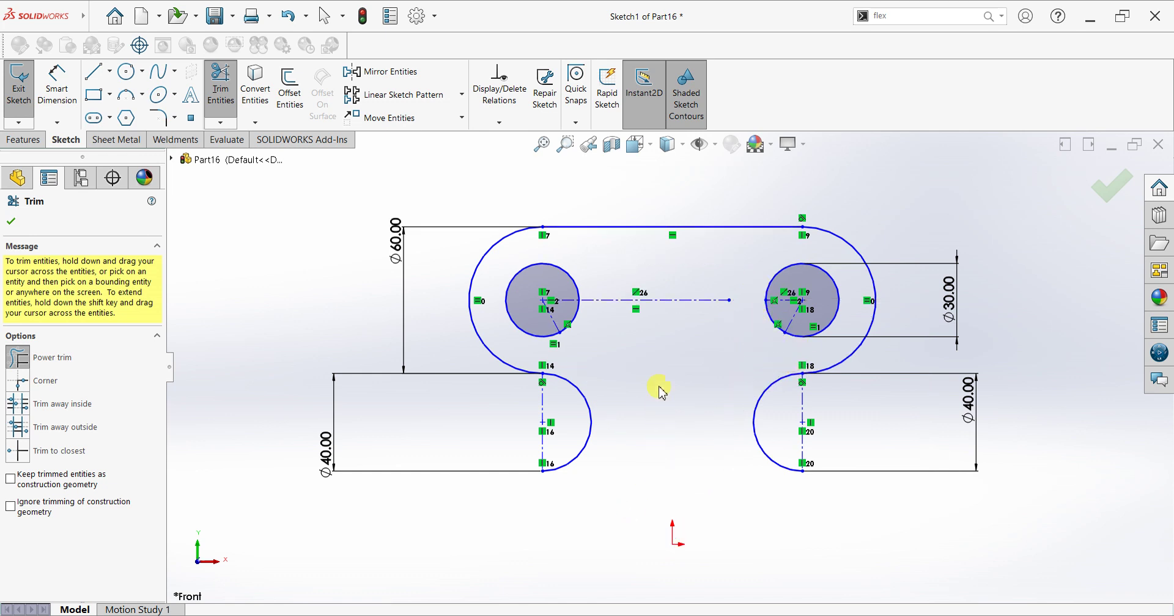
drag(658, 296, 661, 270)
scroll(660, 271, up, 2)
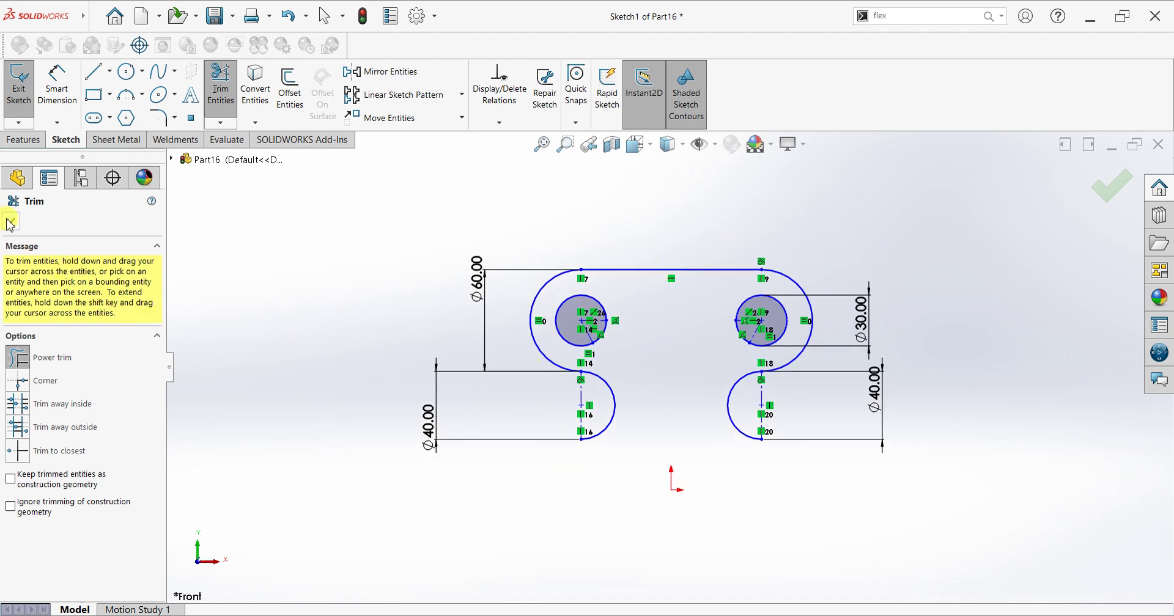
click(12, 225)
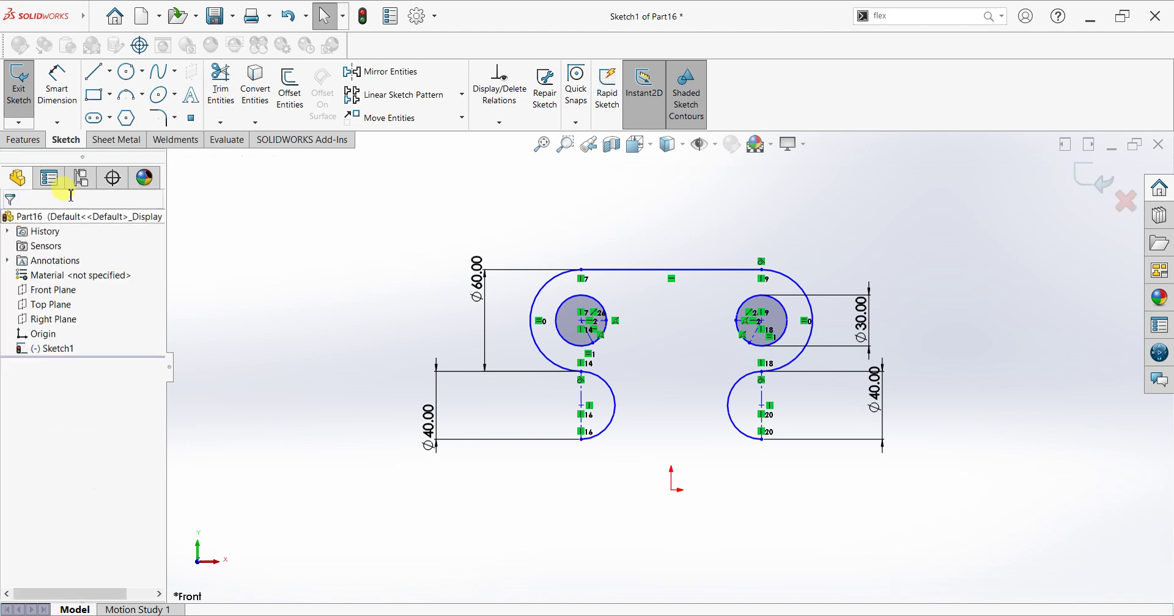
- Draw a 50 mm vertical line down from the innermost point of the left 40 mm arc to the origin's level
click(99, 74)
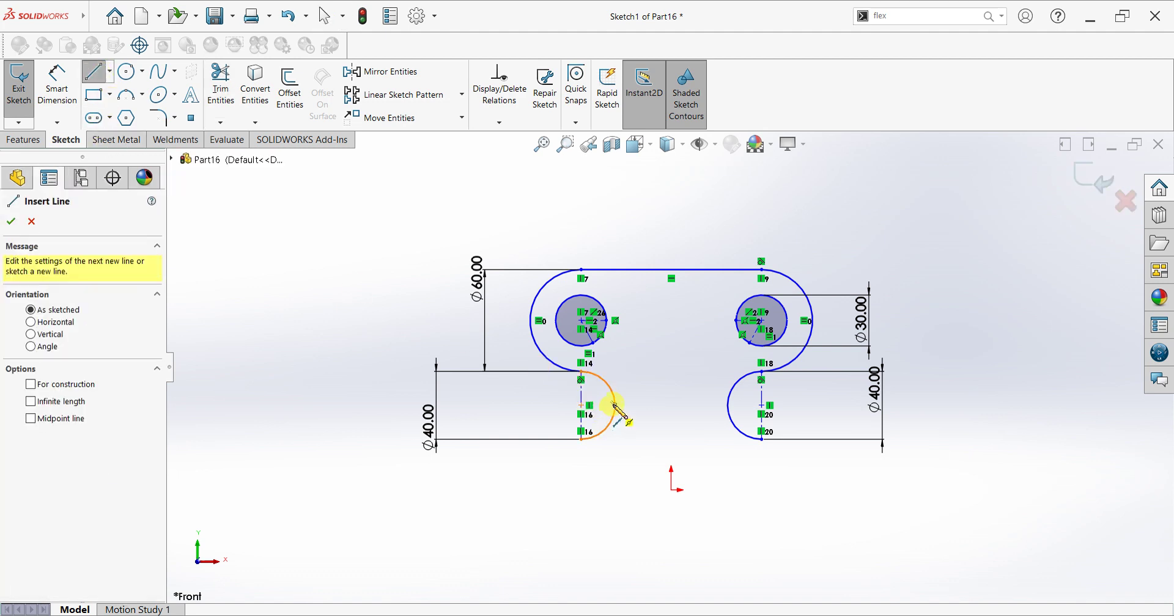
click(615, 405)
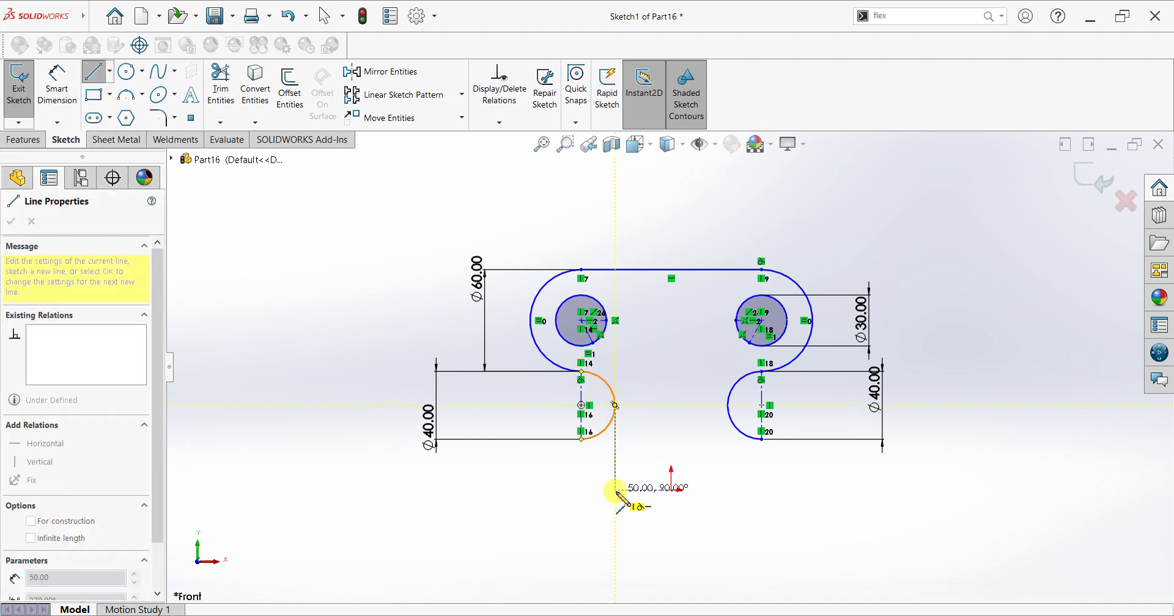
click(615, 490)
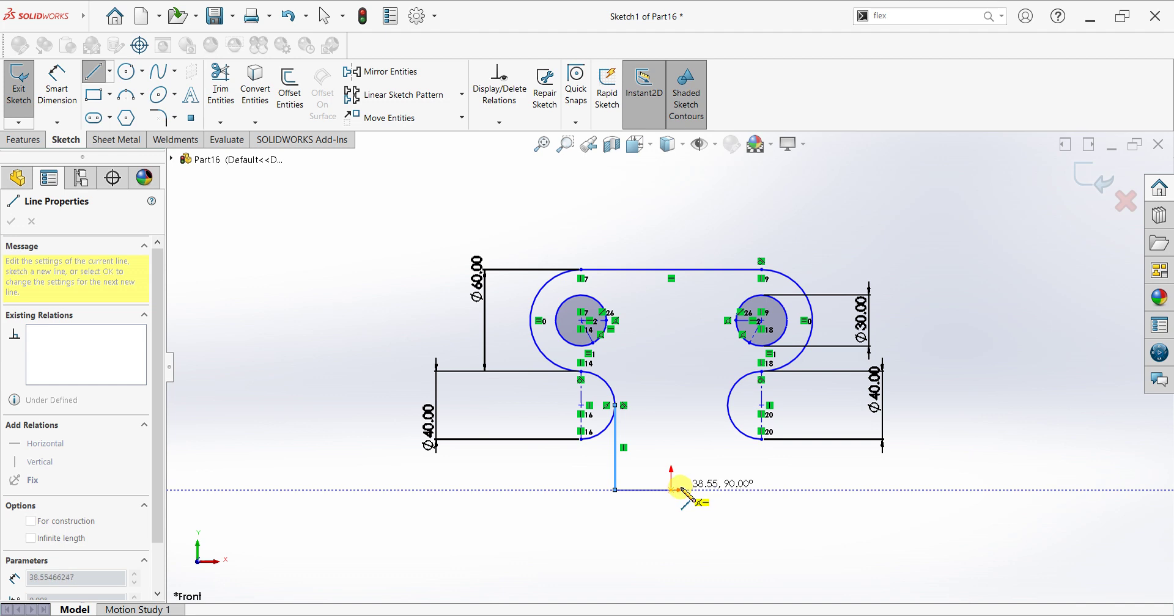
key(Escape)
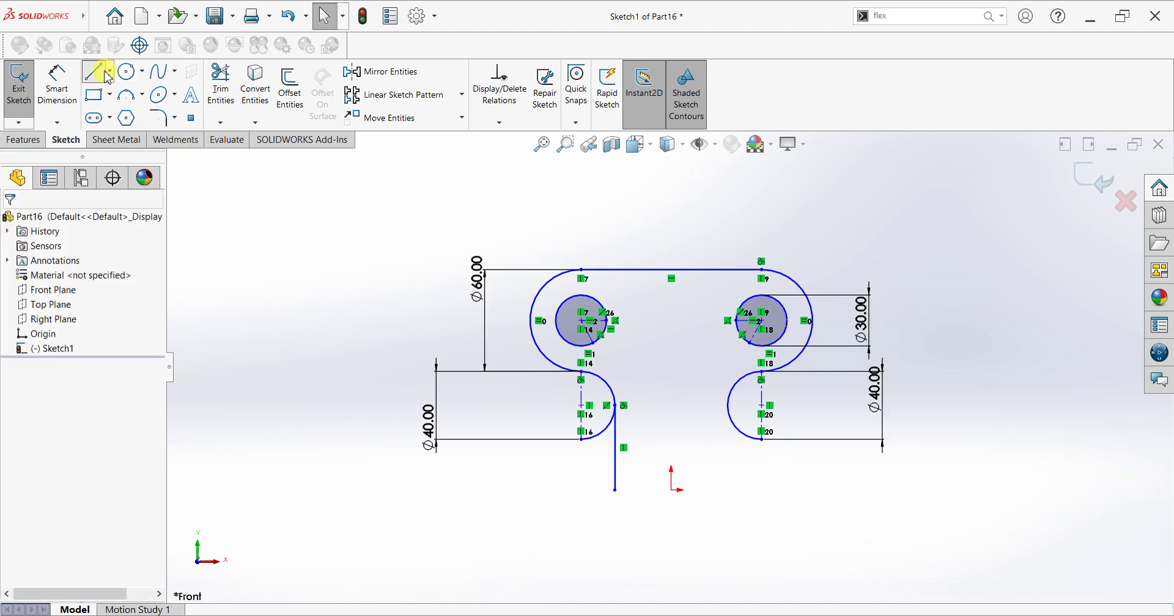
- Draw a 50 mm vertical line down from the right 40 mm arc's innermost point and close the base with a horizontal line
key(l)
click(727, 406)
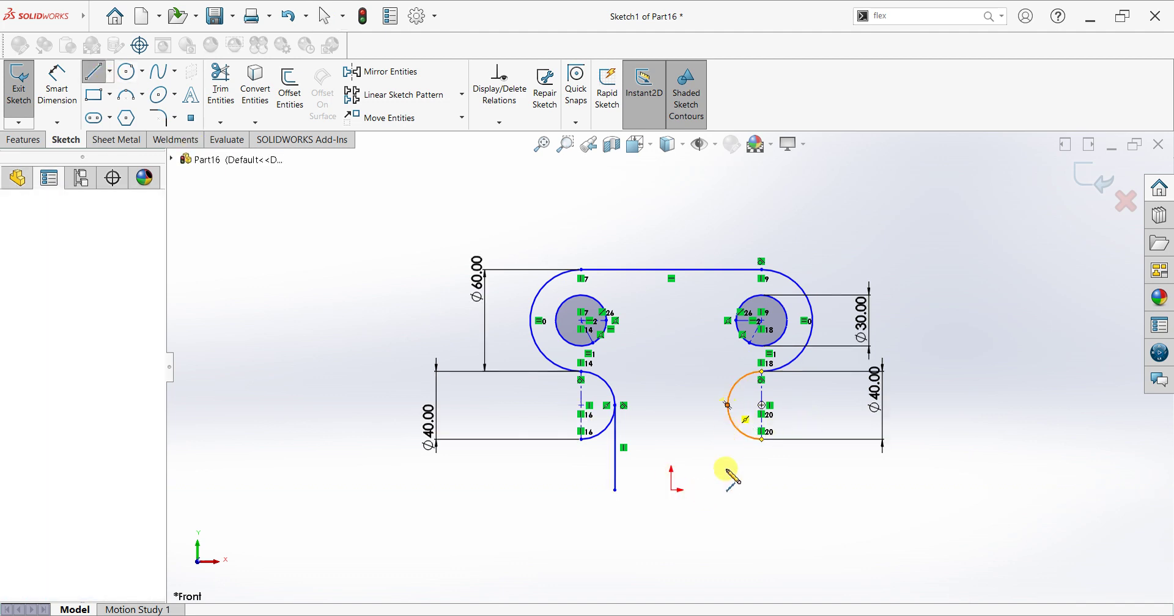
click(728, 490)
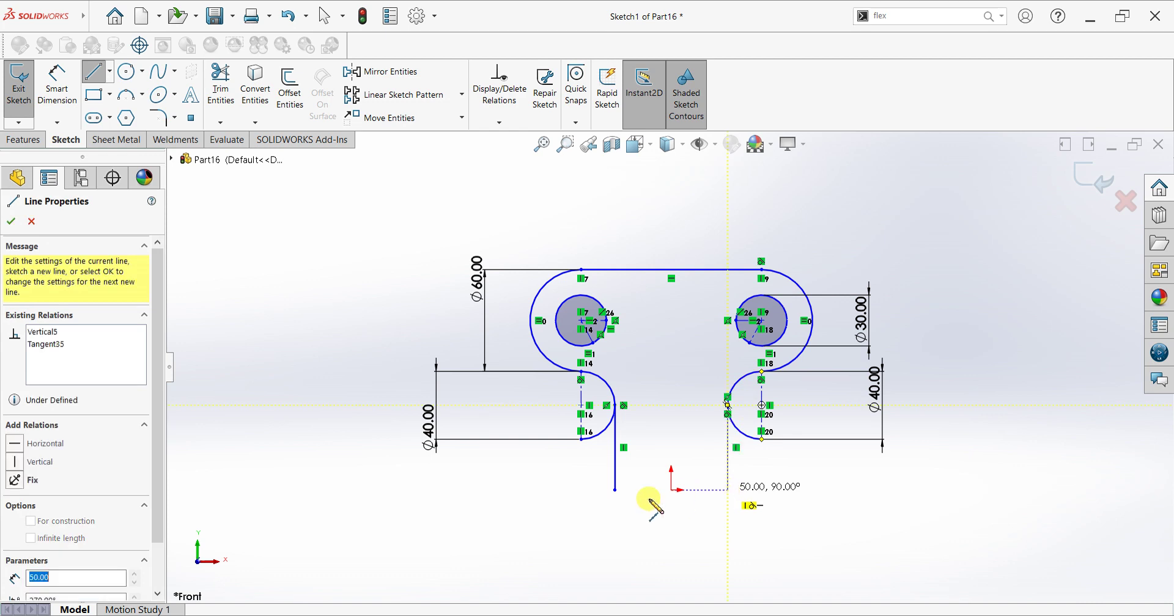
click(614, 489)
right_click(925, 299)
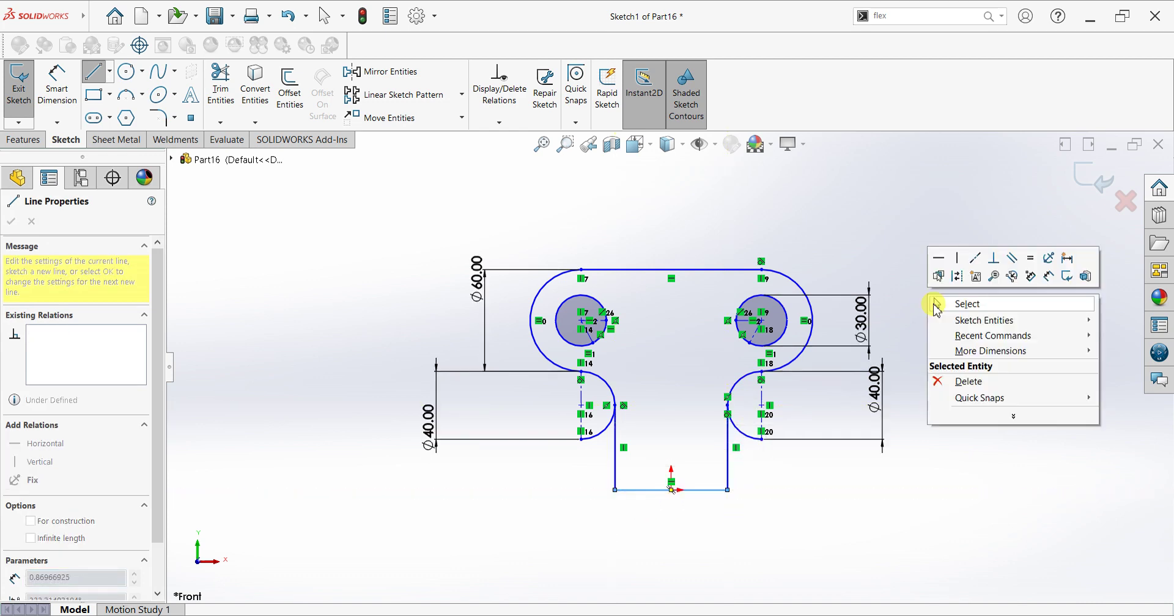
click(933, 302)
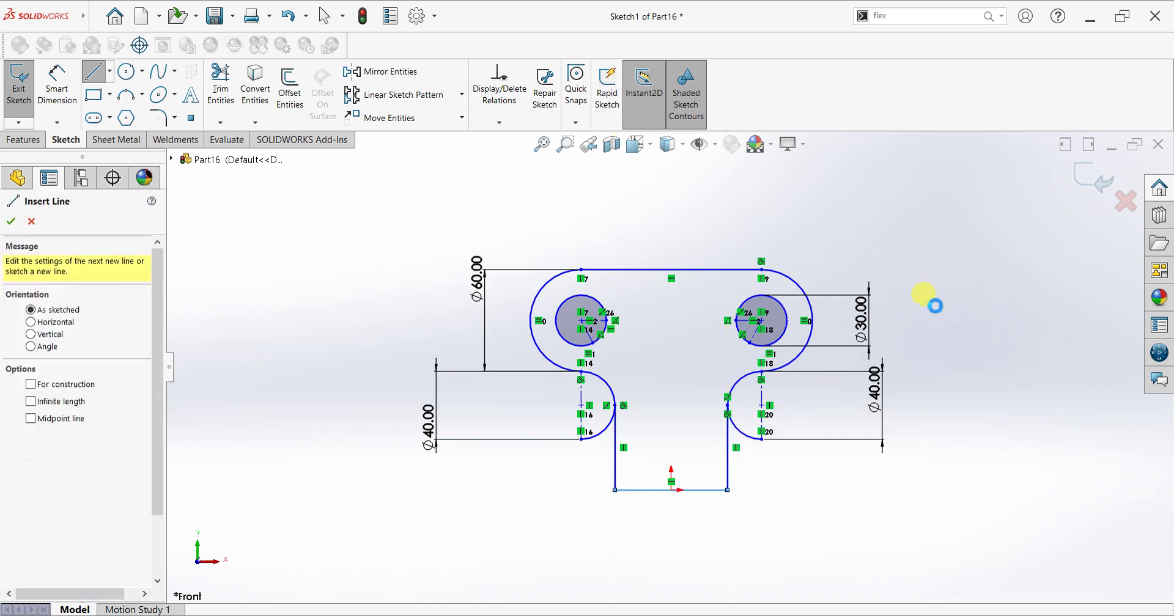
- Trim the leftover lower quarter arcs and vertical centerlines on both sides of the stem
click(224, 87)
drag(576, 493, 596, 438)
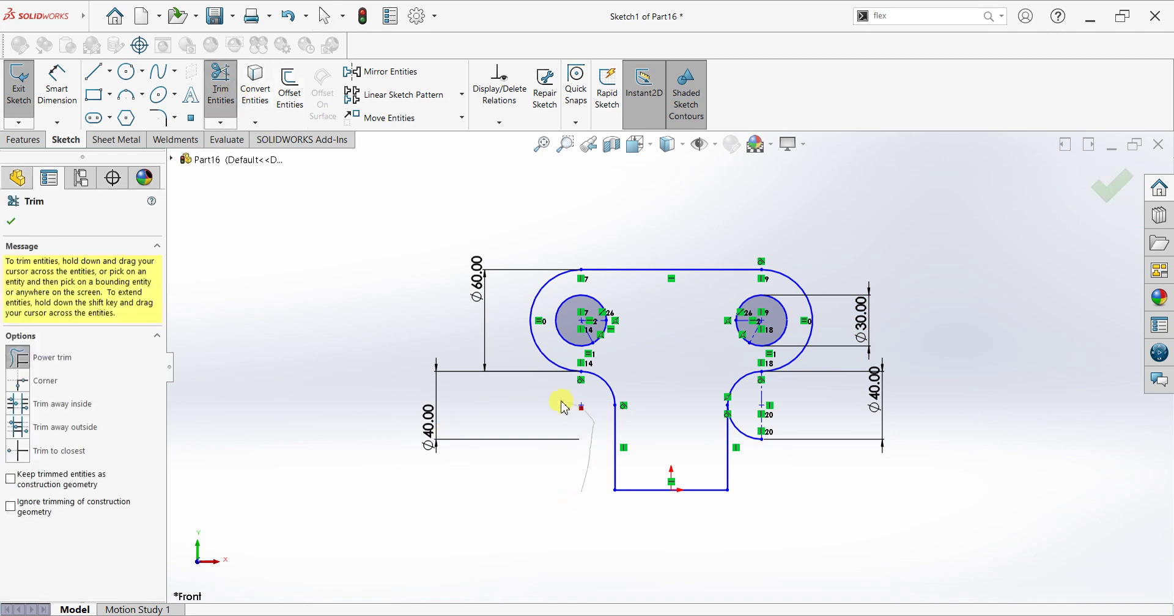
mouse_move(664, 496)
mouse_down()
mouse_move(747, 488)
mouse_move(762, 414)
mouse_move(770, 422)
mouse_up()
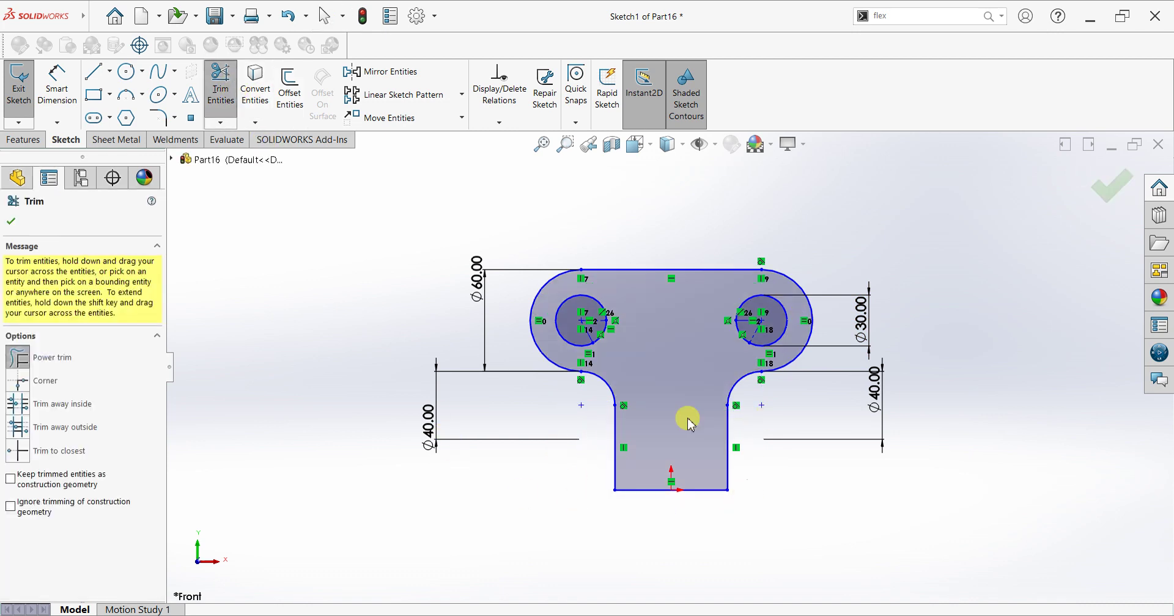
click(11, 222)
- Extrude the closed profile as a boss using the Mid Plane end condition with a depth of 75 mm
click(22, 140)
click(25, 86)
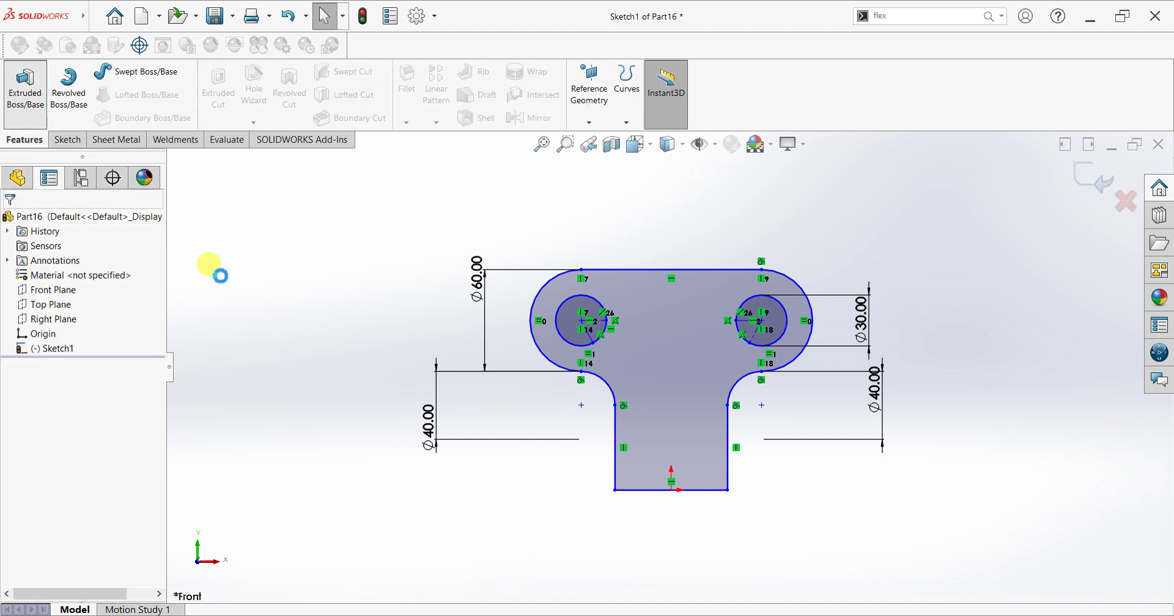
click(71, 305)
click(72, 369)
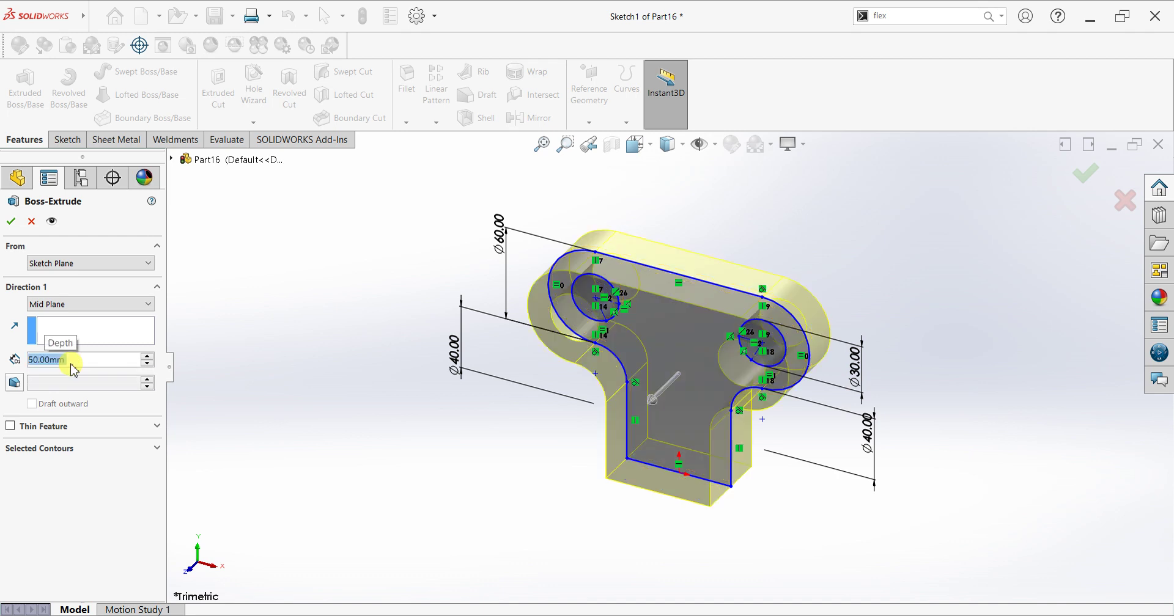
text(75)
key(Return)
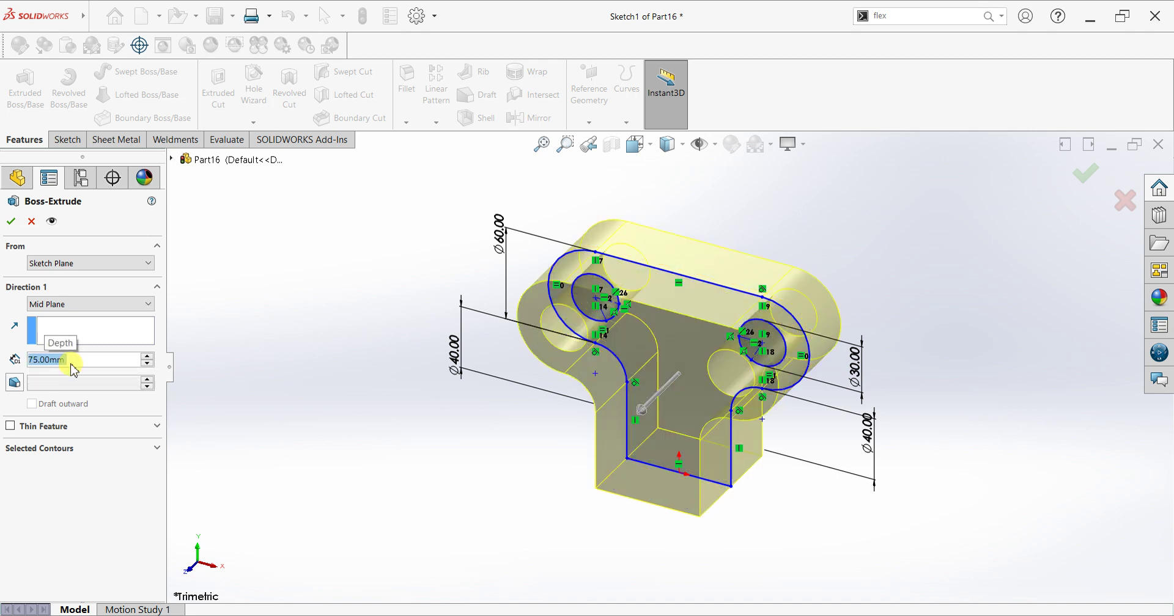
click(11, 222)
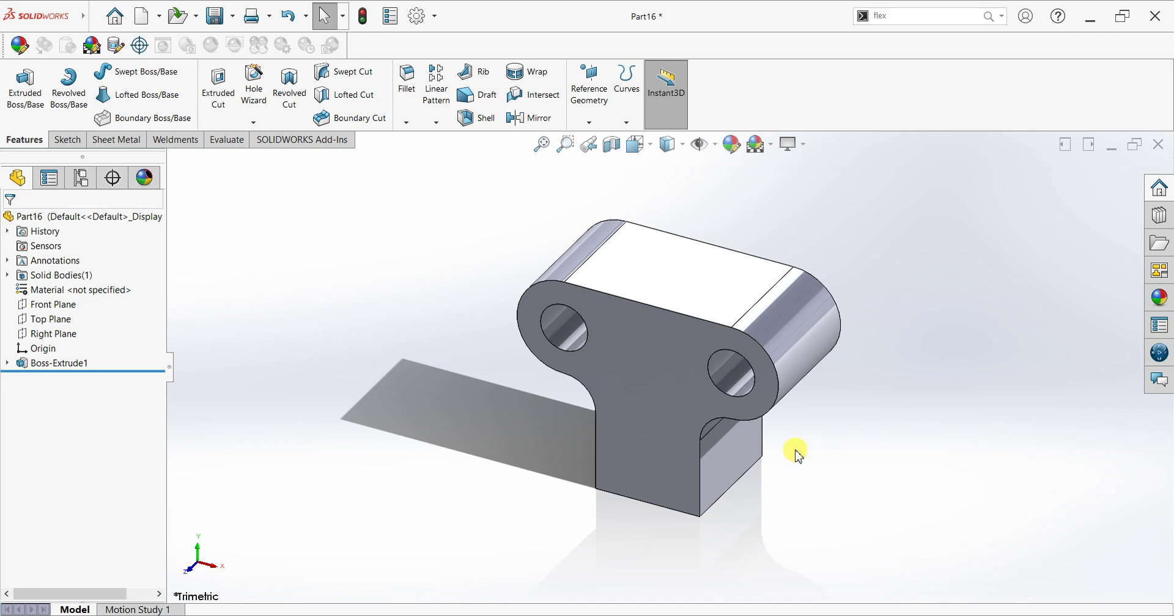
- Sketch a corner rectangle about 24 by 65 mm on the stem's side face, extending above the part's upper surface
click(741, 468)
key(ctrl+8)
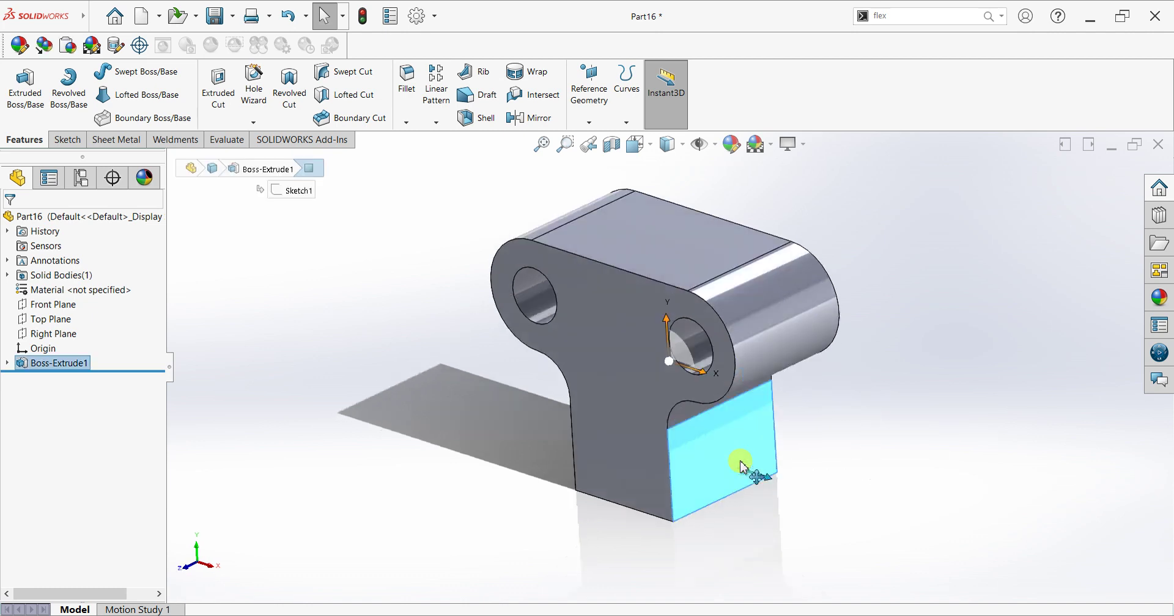
scroll(741, 468, up, 2)
scroll(800, 268, down, 1)
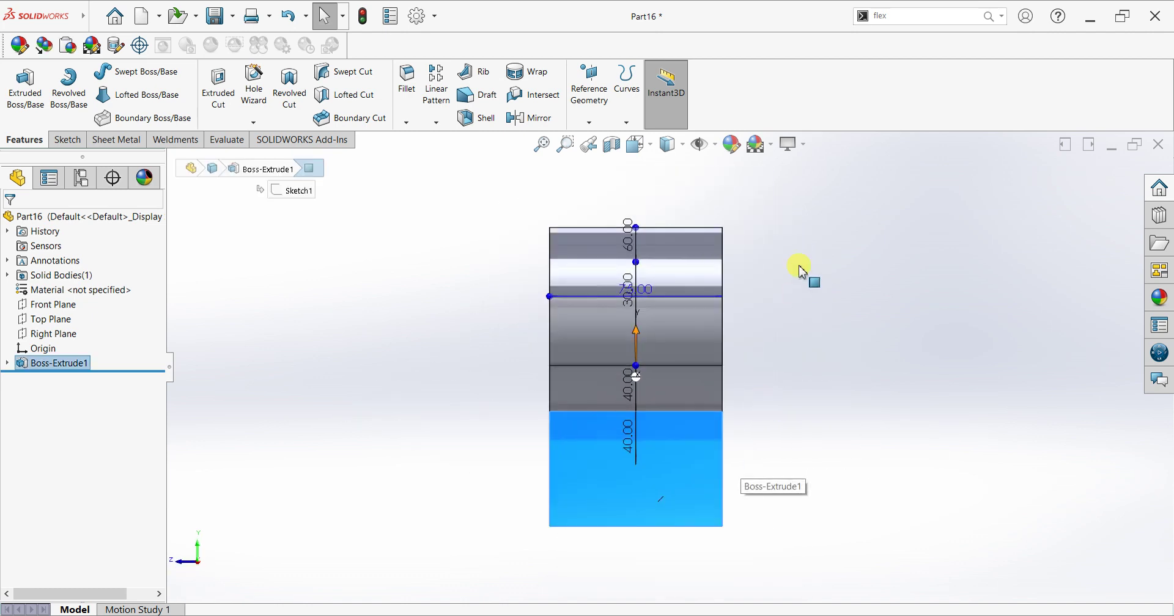
click(77, 142)
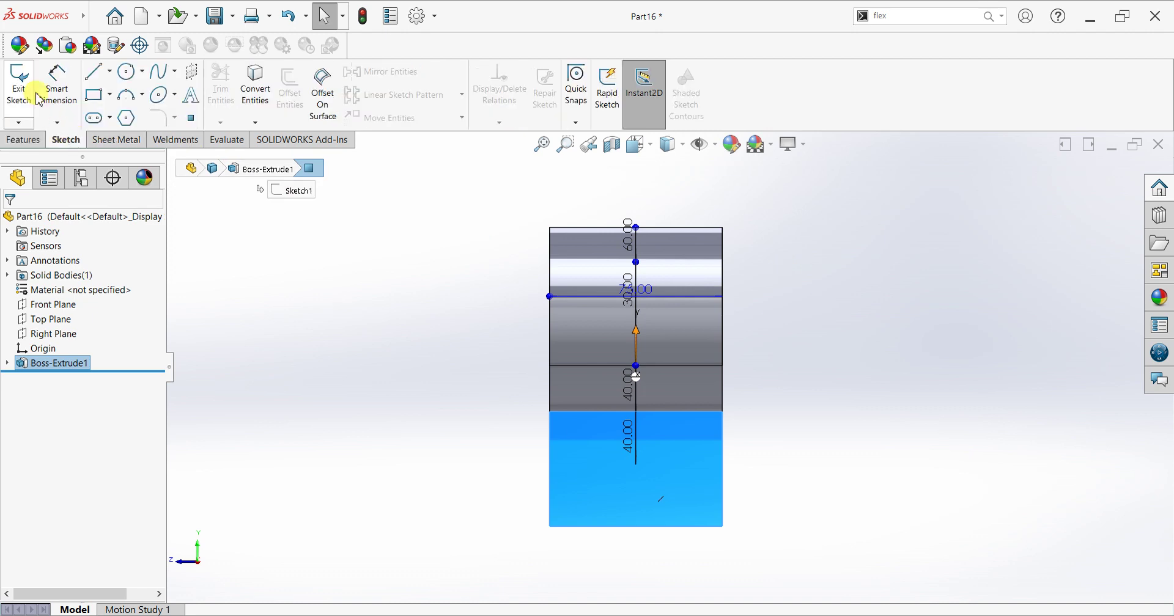
click(18, 82)
key(r)
click(604, 198)
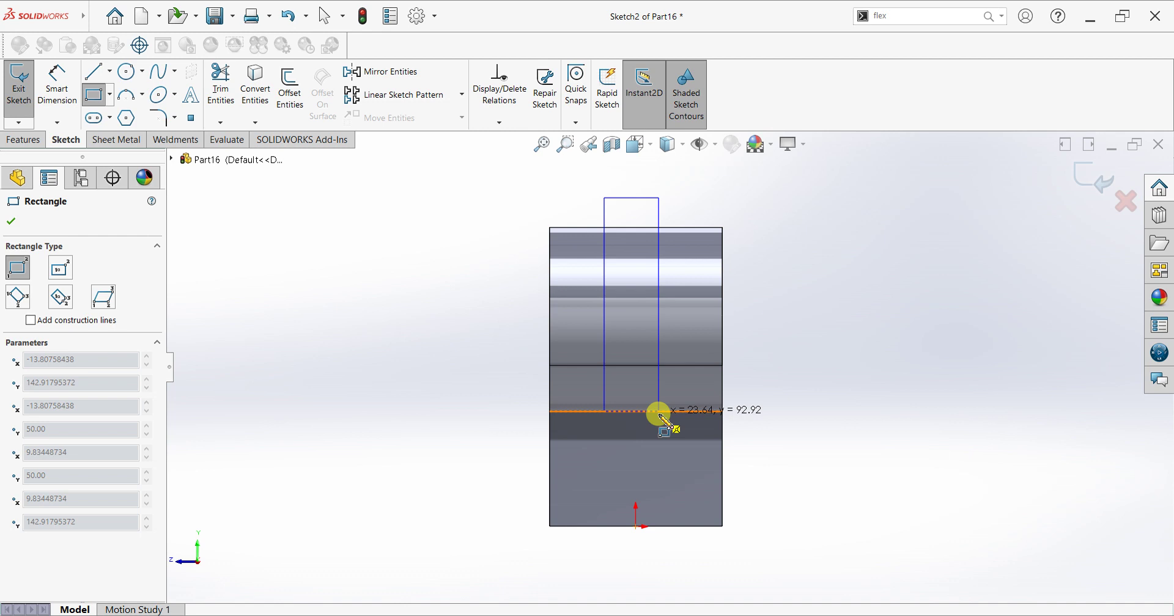
click(657, 346)
middle_drag(781, 351, 841, 356)
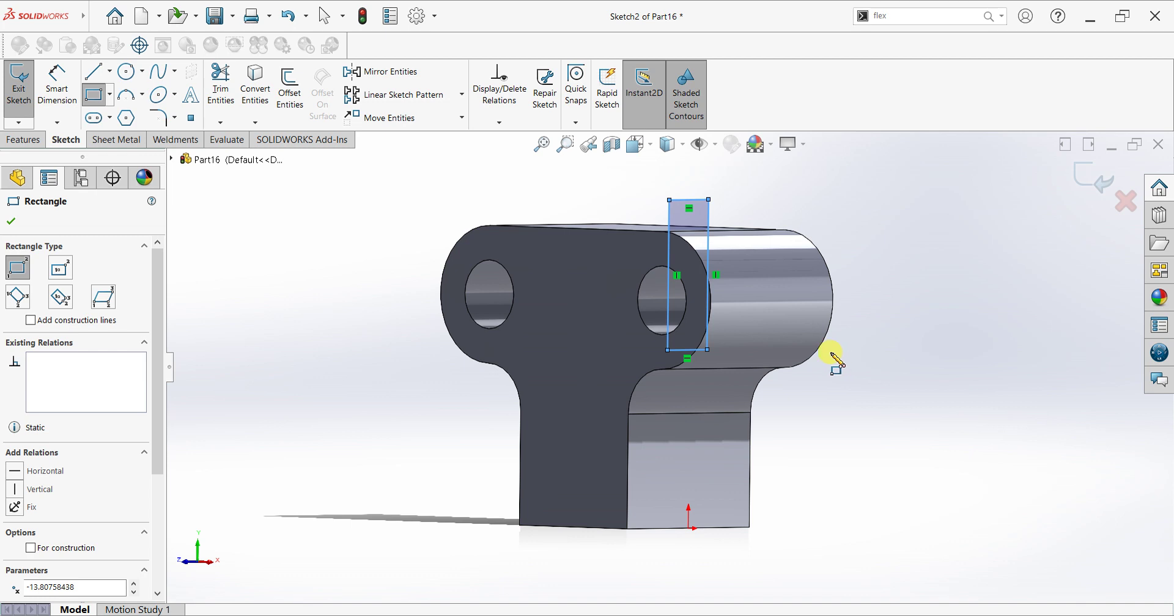
key(ctrl+8)
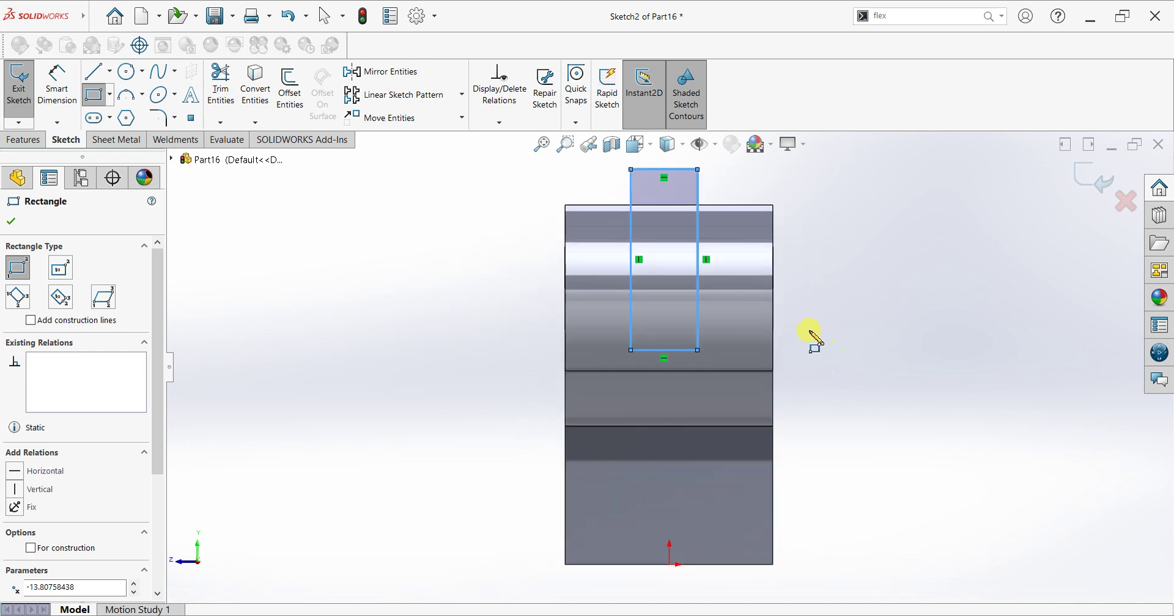
key(Escape)
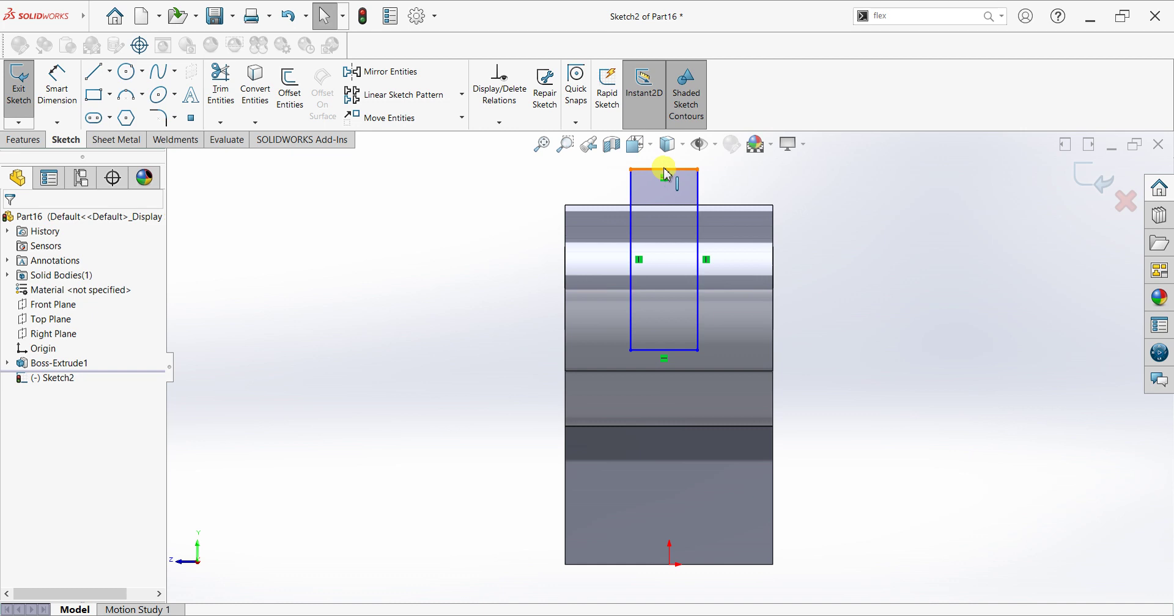
- Center the rectangle by adding a Vertical relation between its upper edge's midpoint and the origin
click(667, 175)
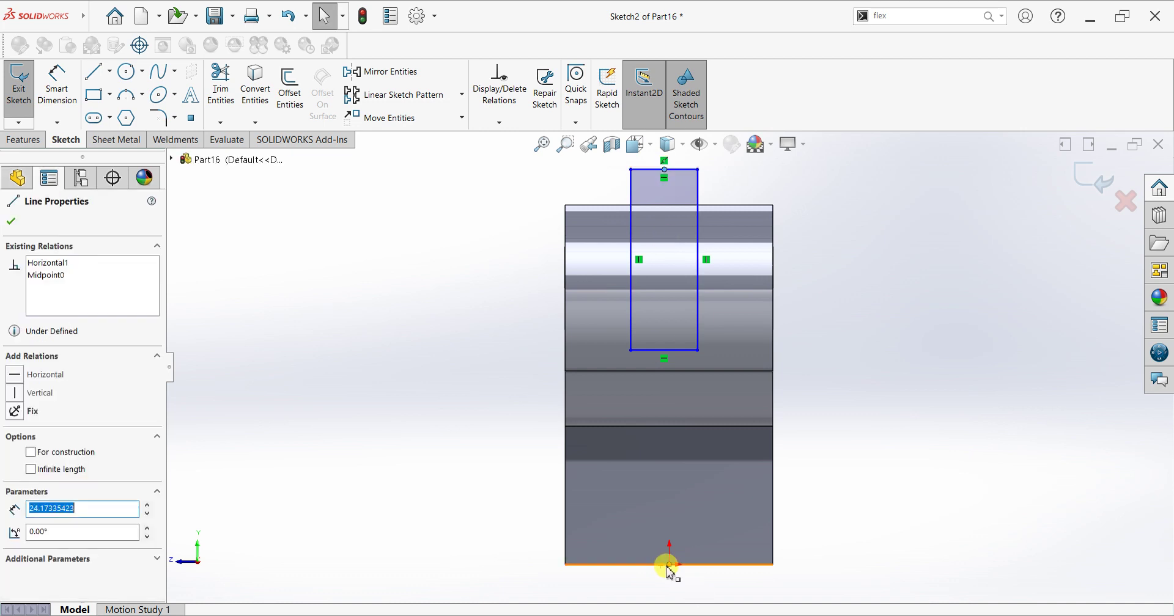
ctrl+click(669, 565)
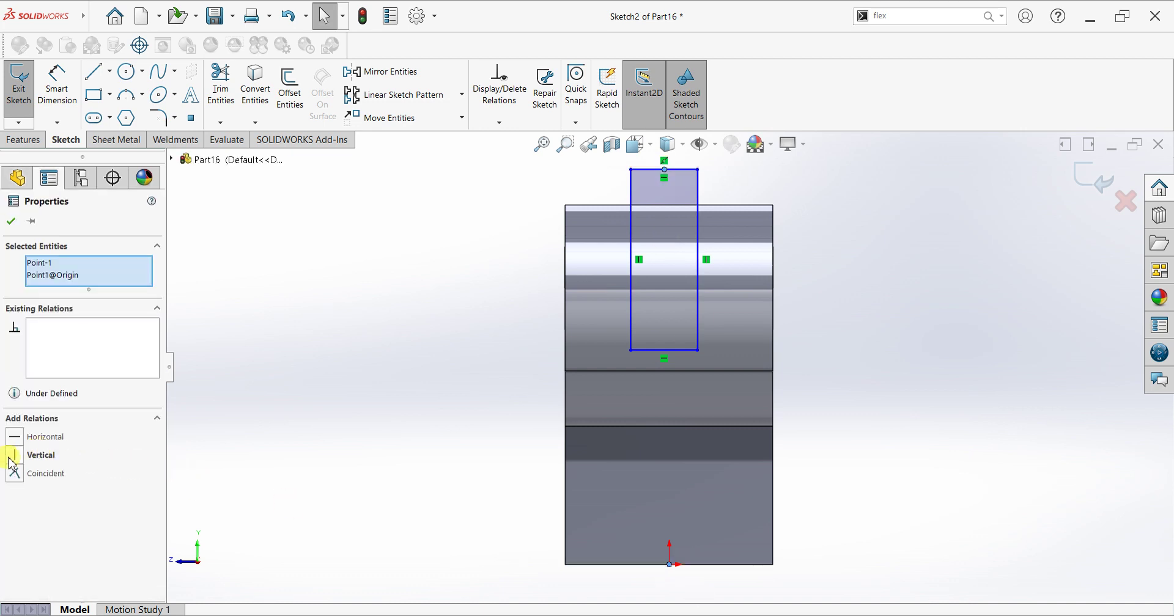
click(14, 455)
click(12, 221)
- Dimension the rectangle's lower edge 75 mm above the origin
click(56, 82)
click(658, 361)
click(670, 564)
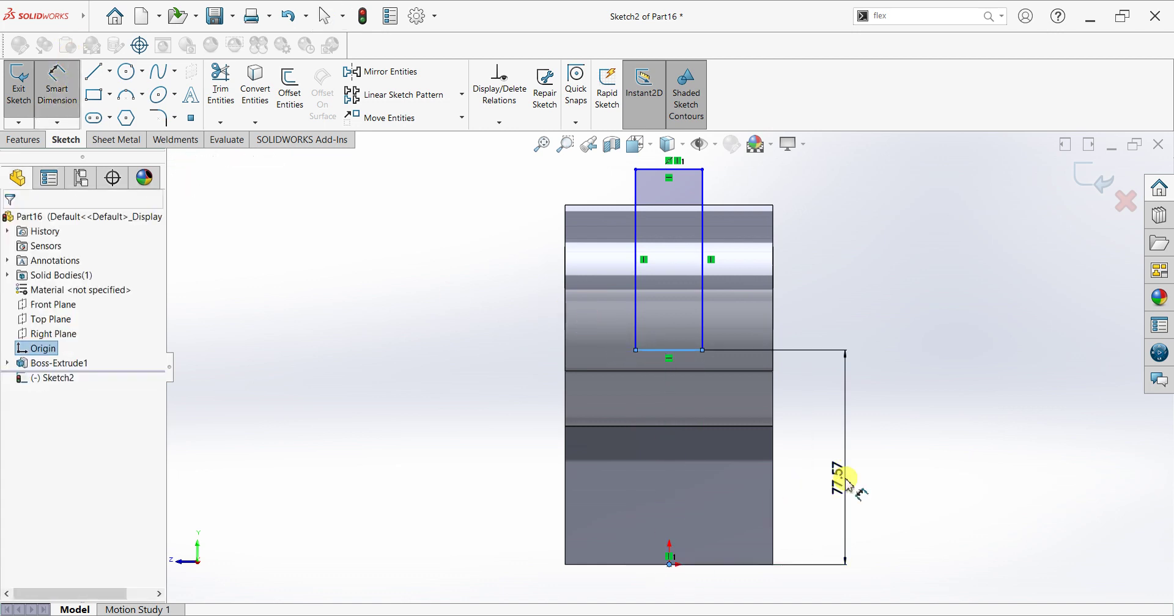
click(842, 483)
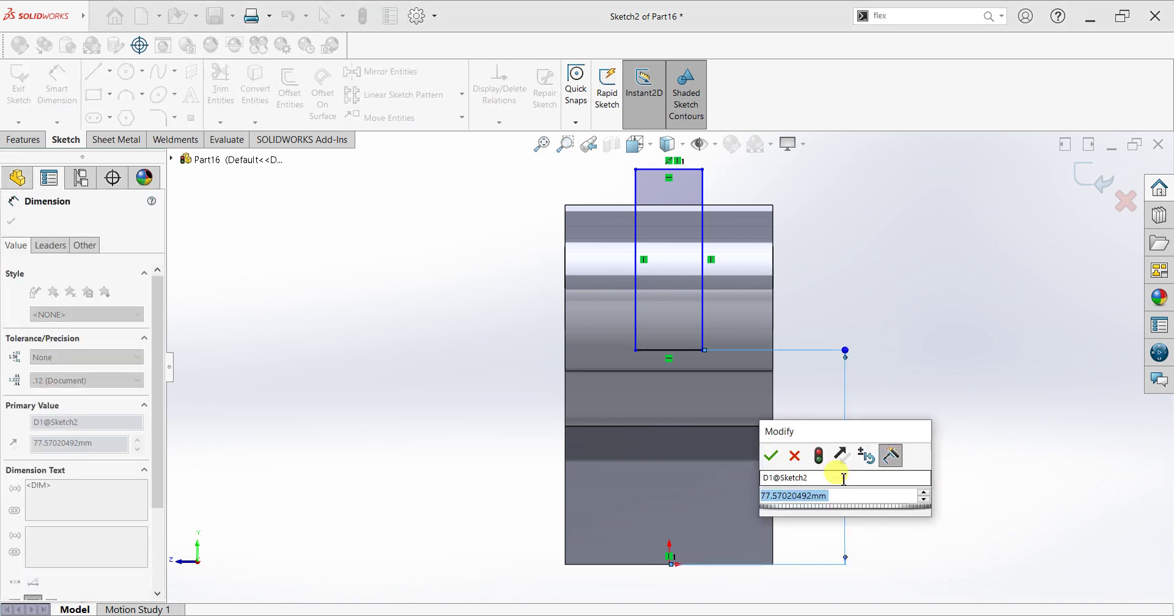
text(75)
key(Return)
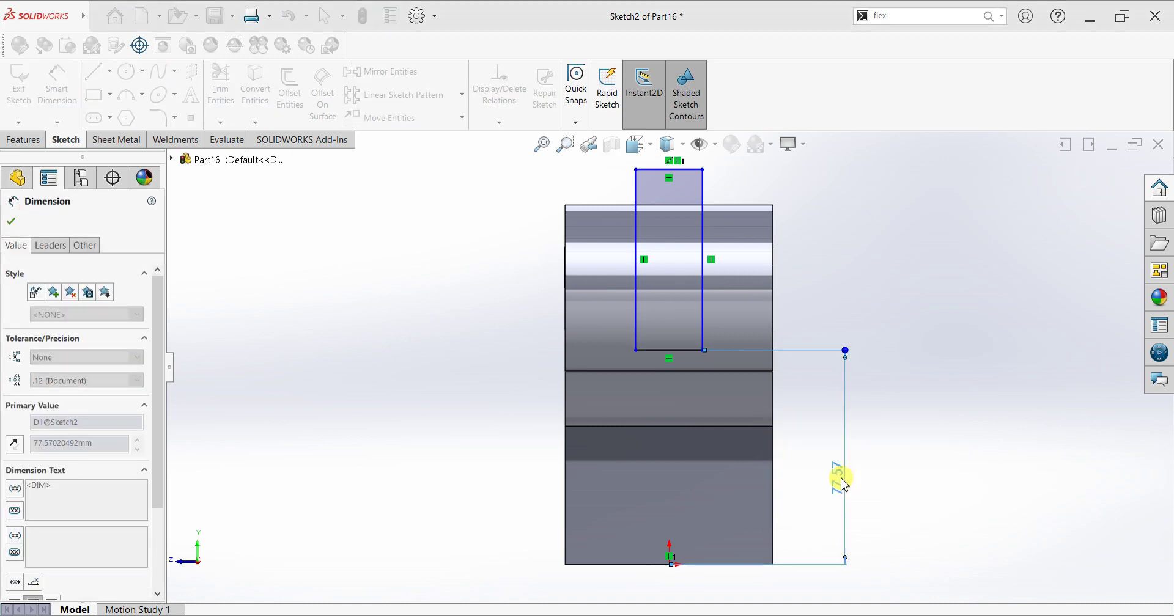
- Dimension the rectangle's width at 25 mm
click(664, 357)
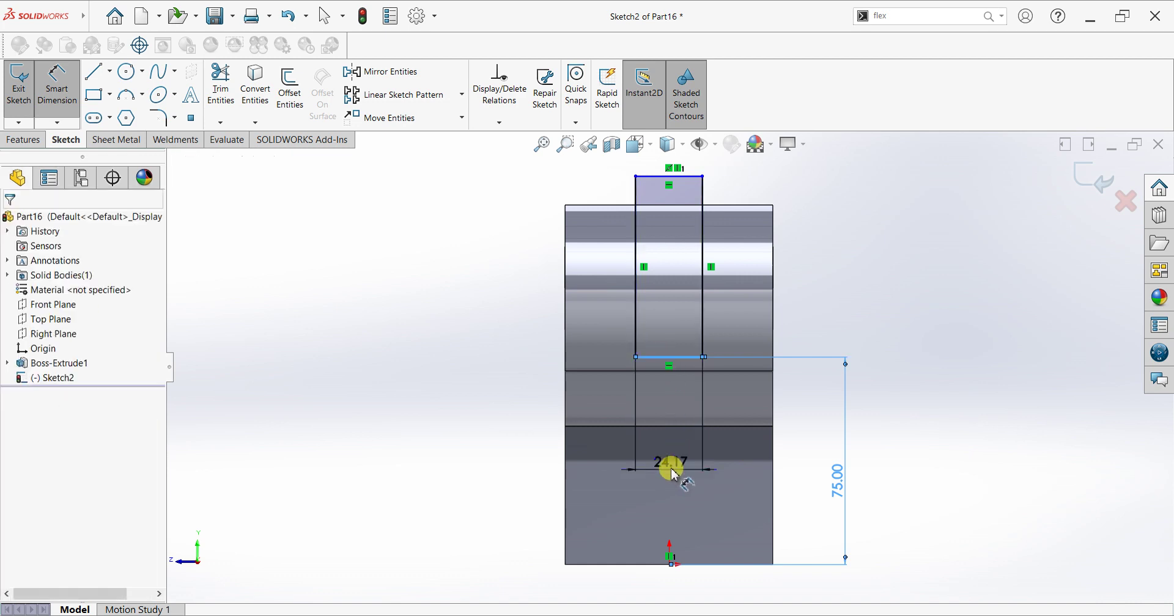
click(673, 474)
text(25)
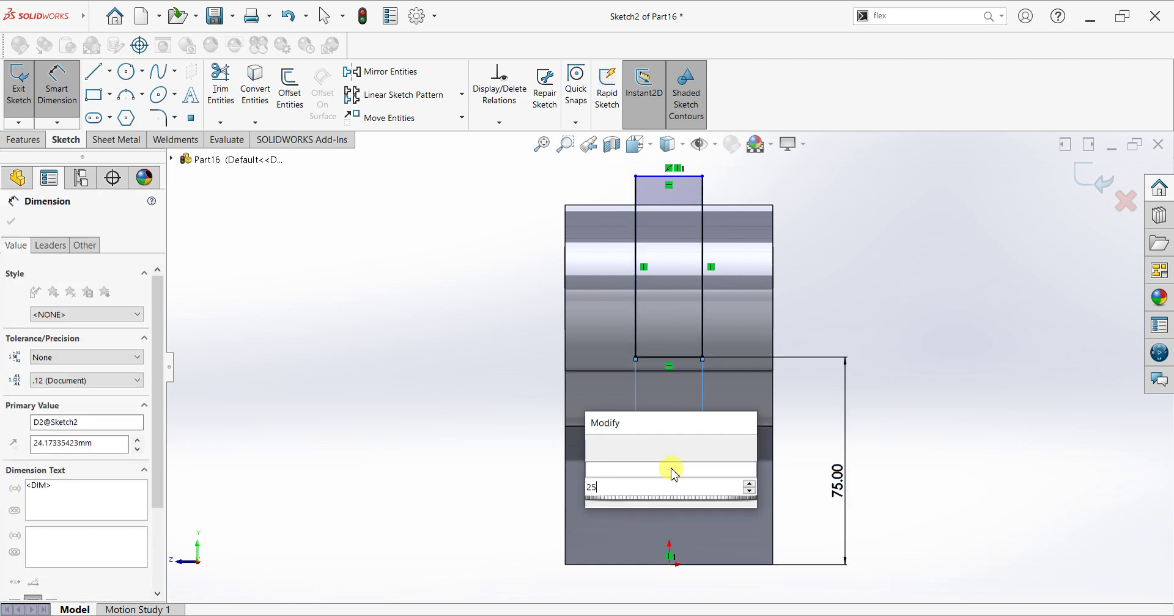
key(Return)
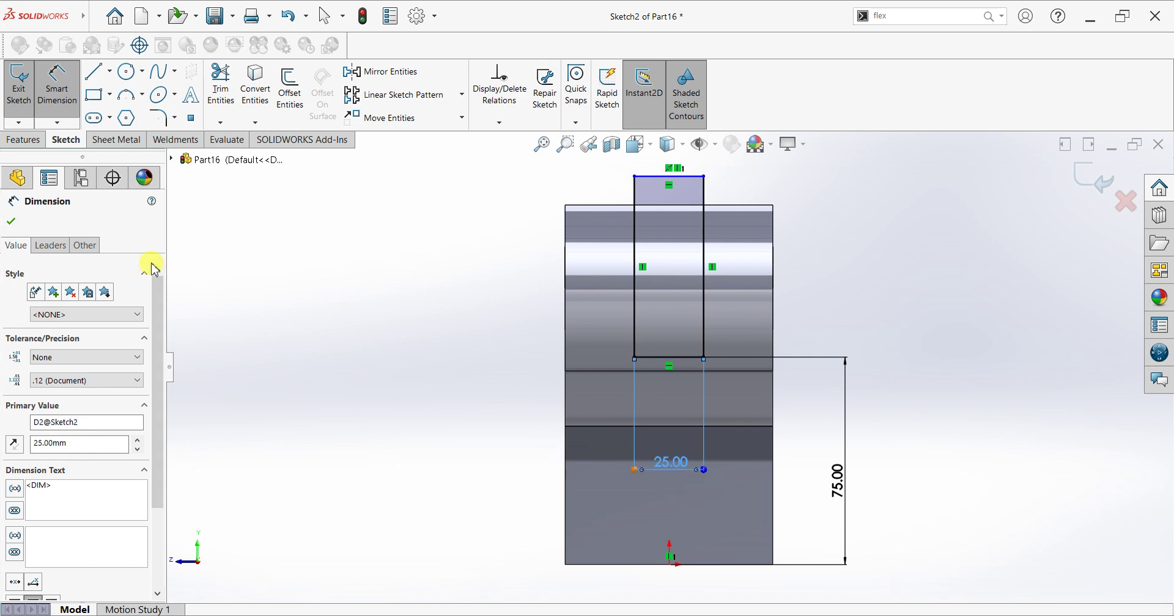
click(14, 221)
- Cut the rectangle through the part with Extruded Cut, using Through All in both directions
click(23, 139)
middle_drag(296, 351, 292, 353)
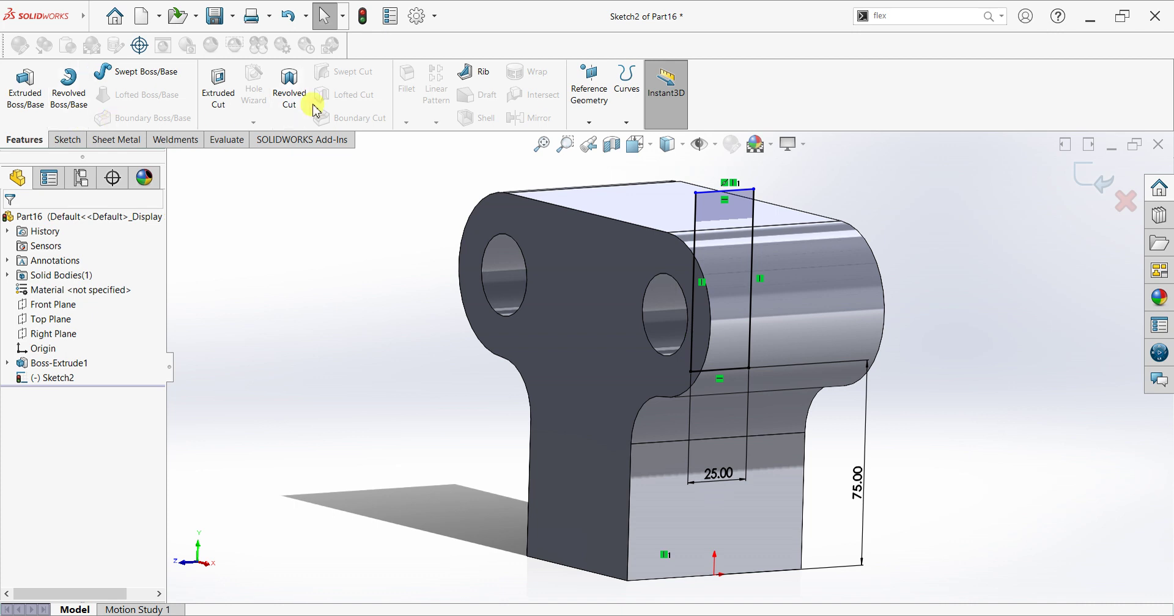
click(228, 95)
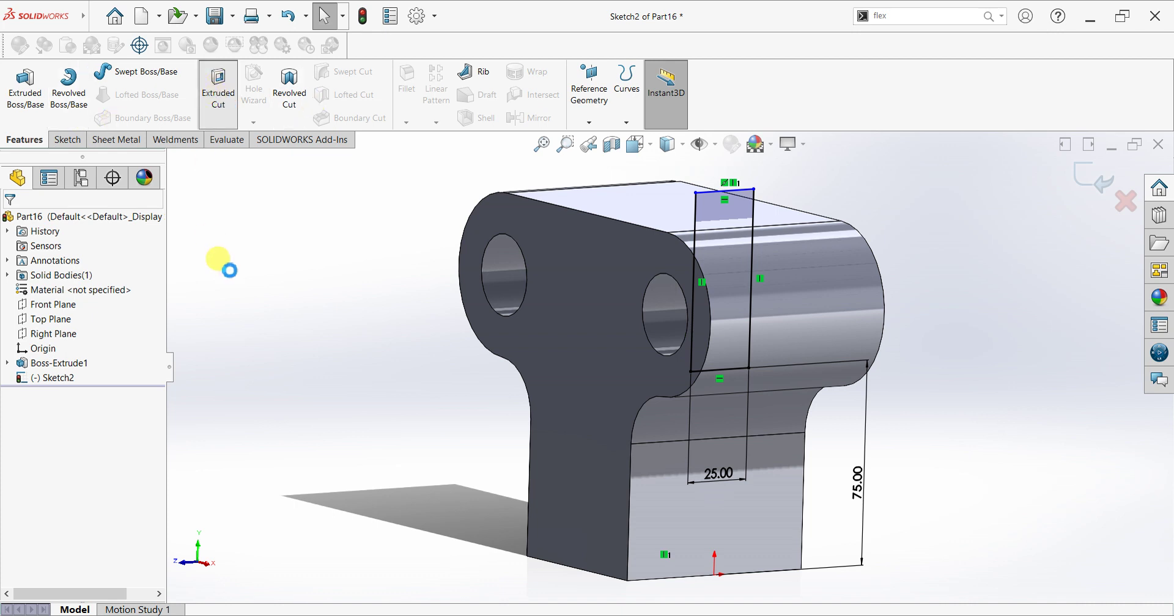
click(86, 306)
click(78, 331)
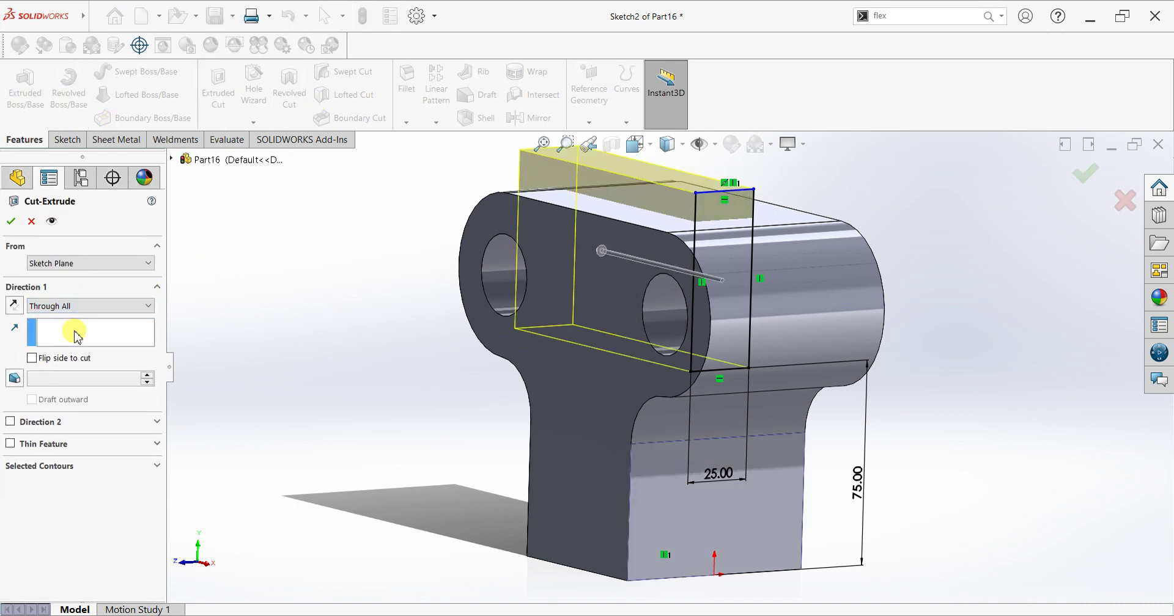
click(11, 422)
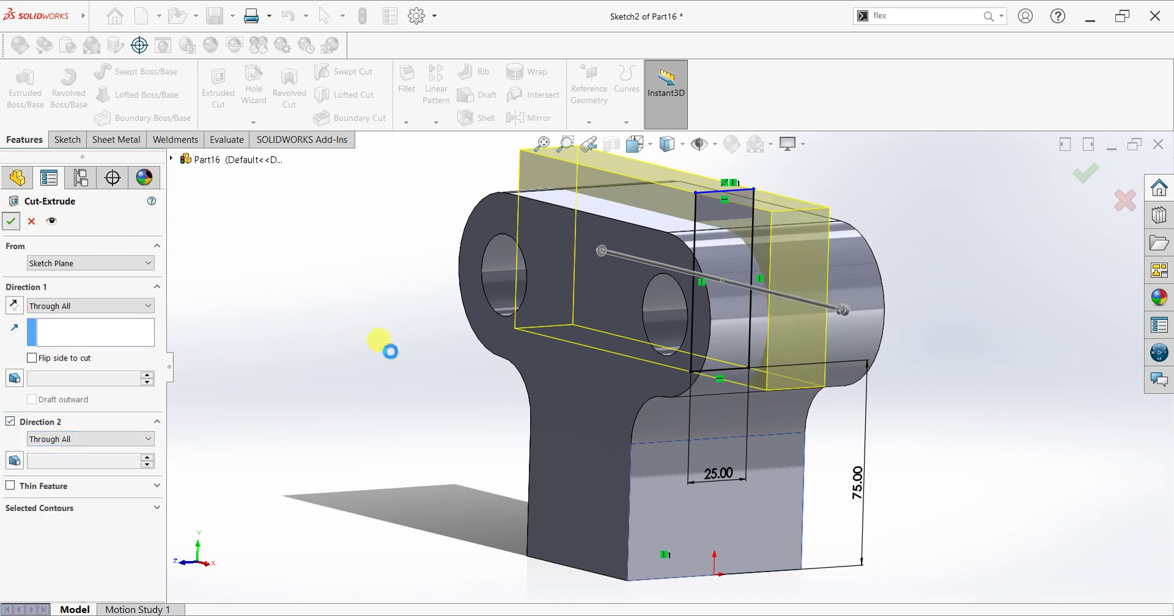
key(Return)
middle_drag(948, 427, 920, 389)
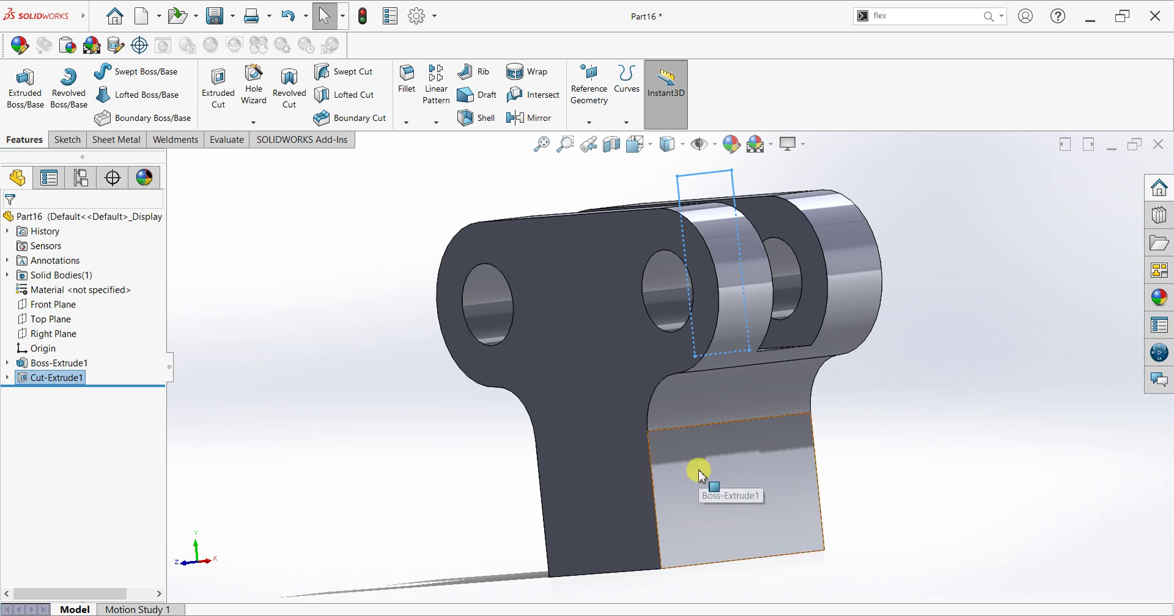
- Edit the slot cut's sketch and set the distance from the origin to the rectangle's lower edge to 50 mm
click(78, 394)
click(8, 379)
click(61, 393)
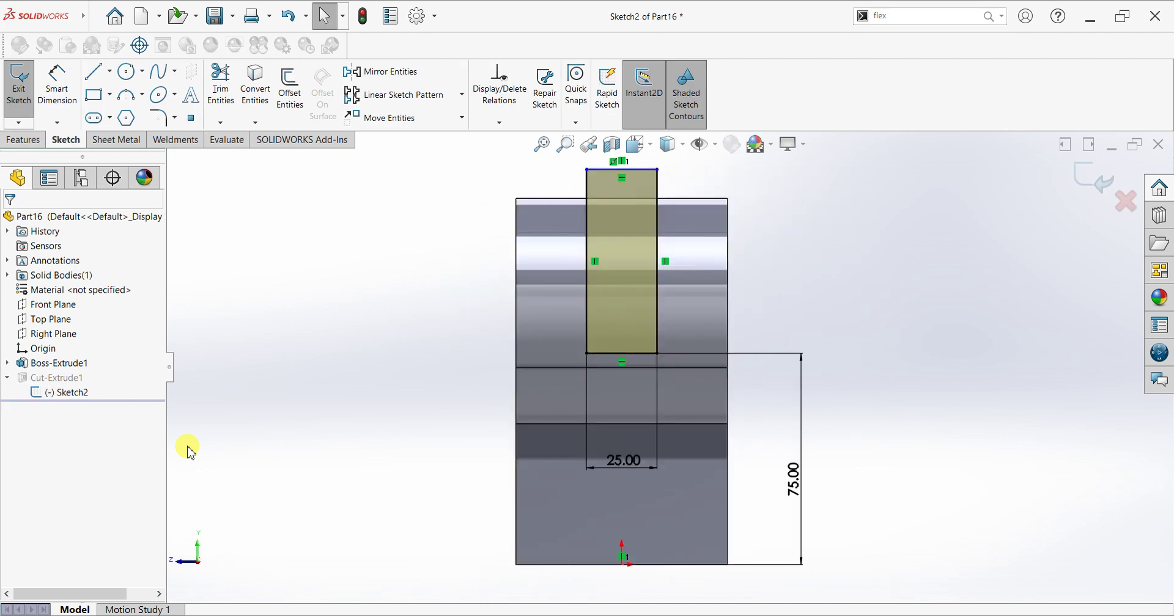
click(791, 483)
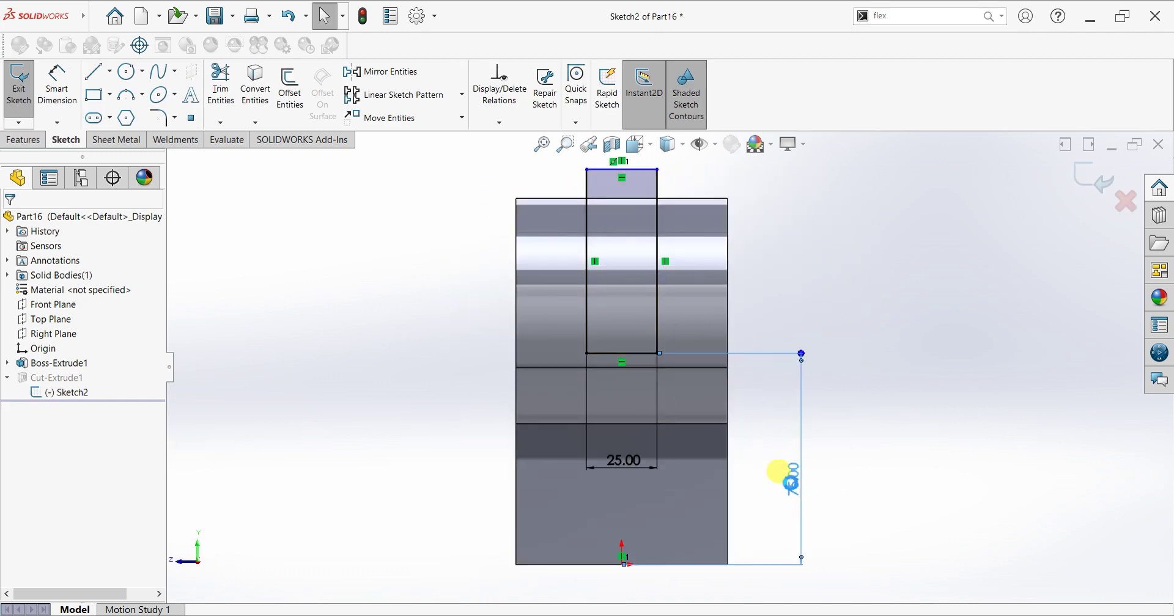
double_click(790, 483)
text(50)
key(Return)
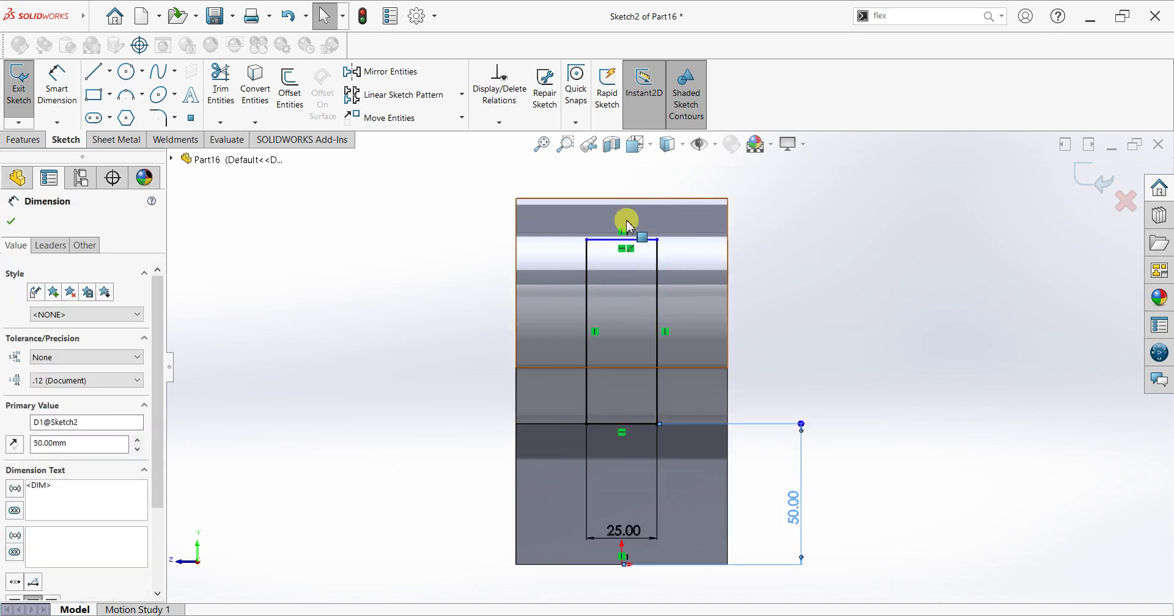
- Dimension the slot rectangle's vertical side at 8 mm
click(73, 92)
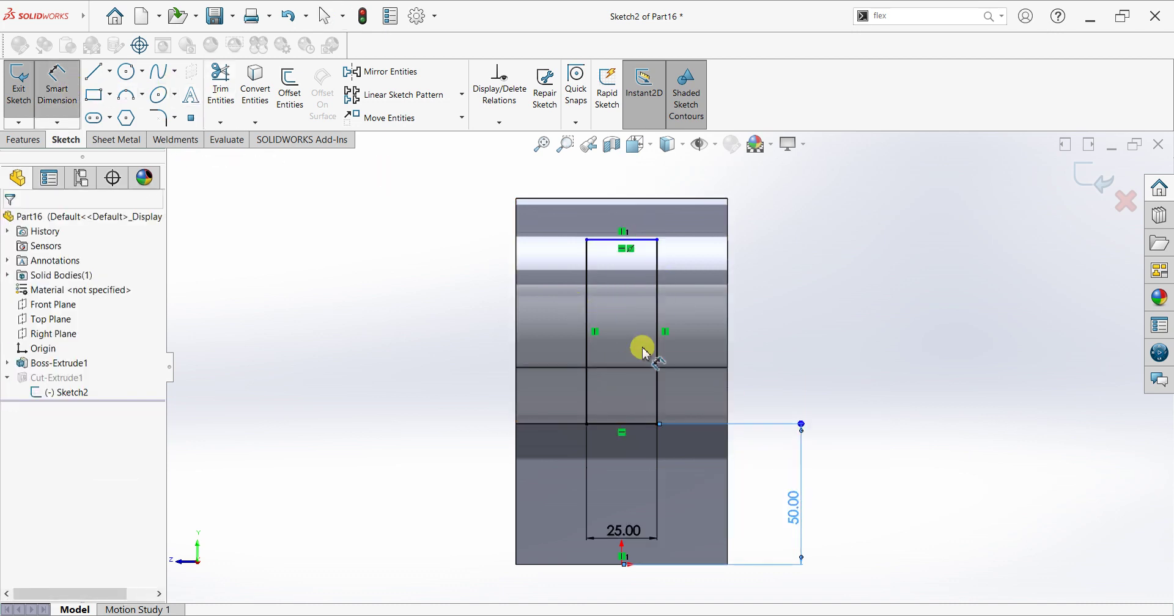
click(658, 361)
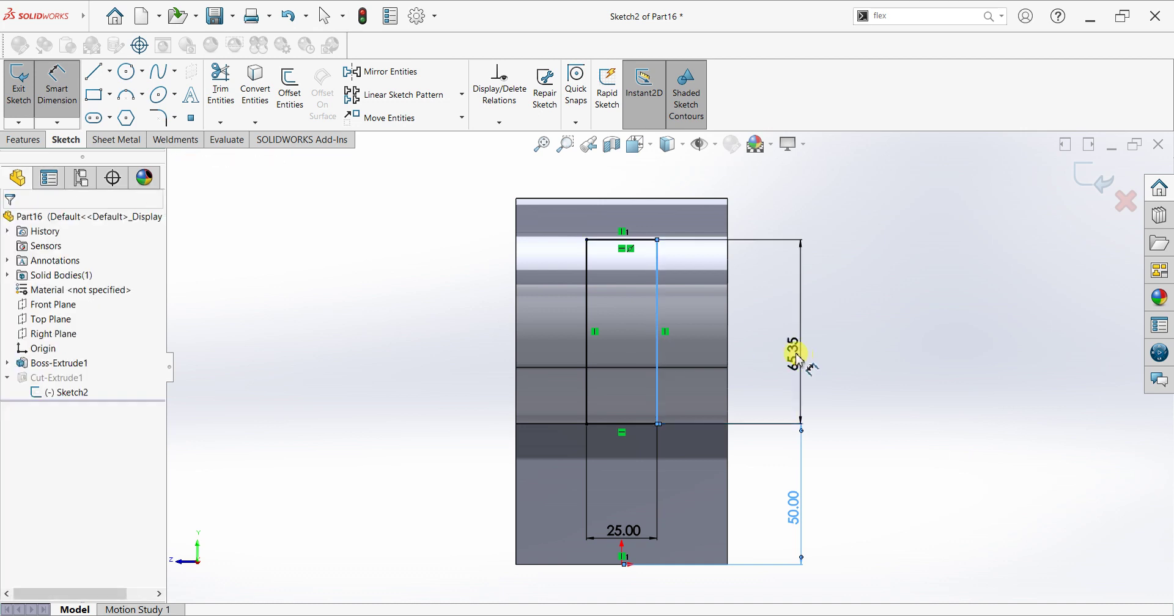
click(796, 359)
text(8.00mm)
key(Return)
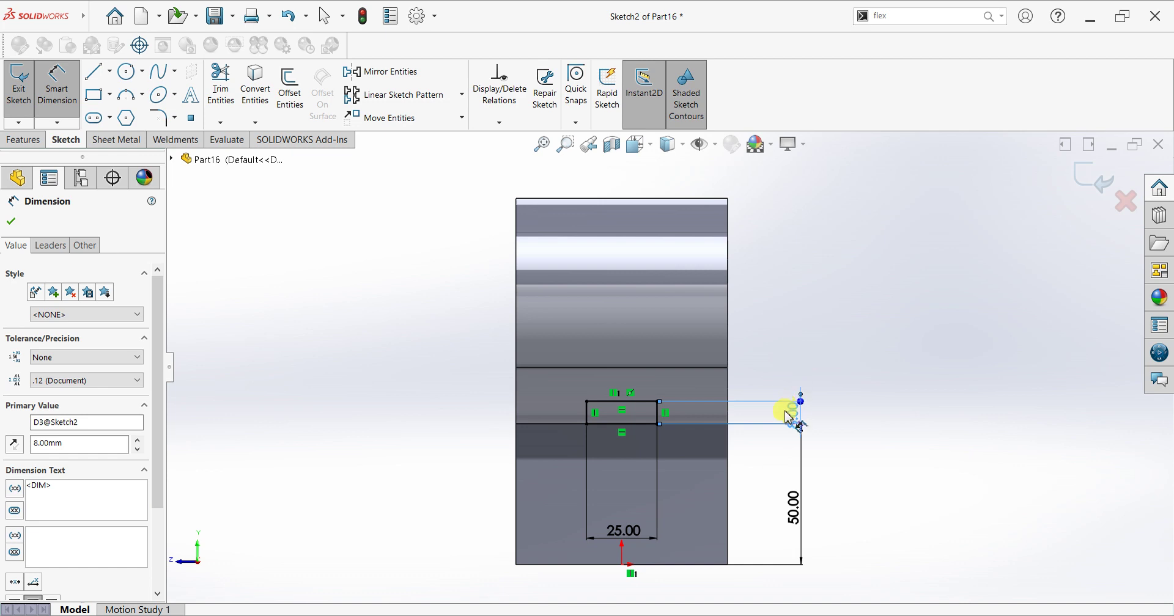
key(Escape)
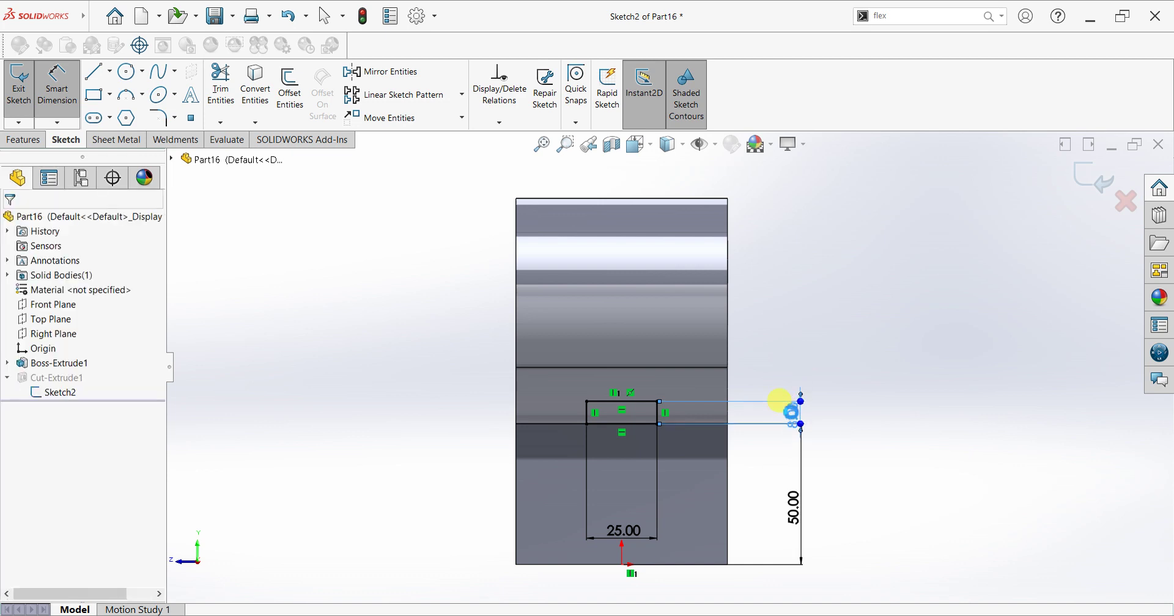
- Change the slot rectangle's height to 80 mm
double_click(790, 412)
text(80)
key(Return)
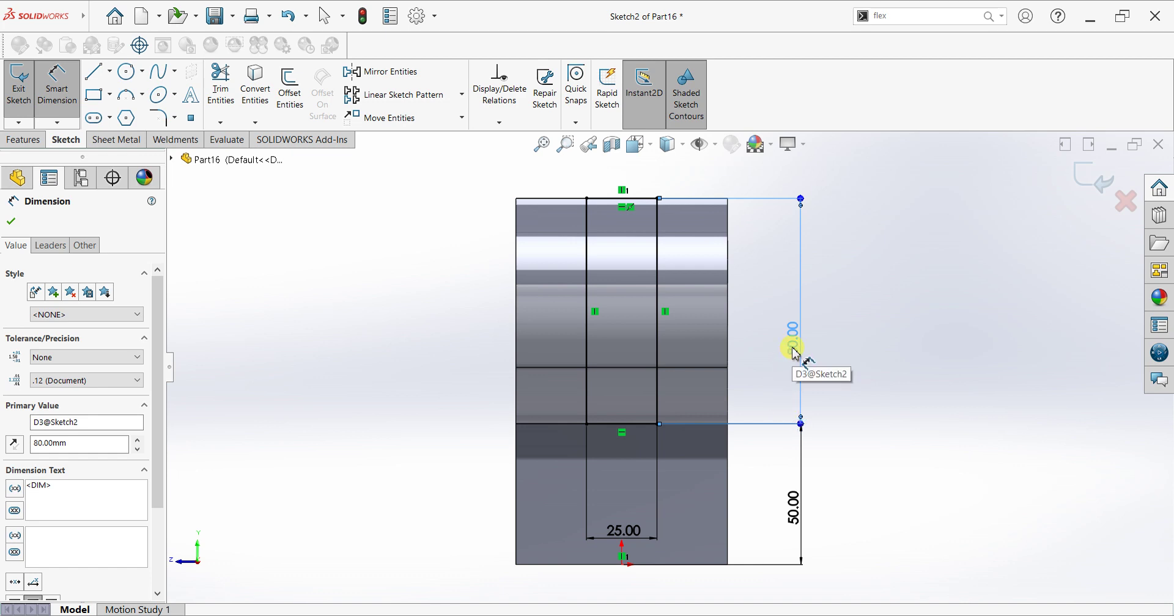
key(Escape)
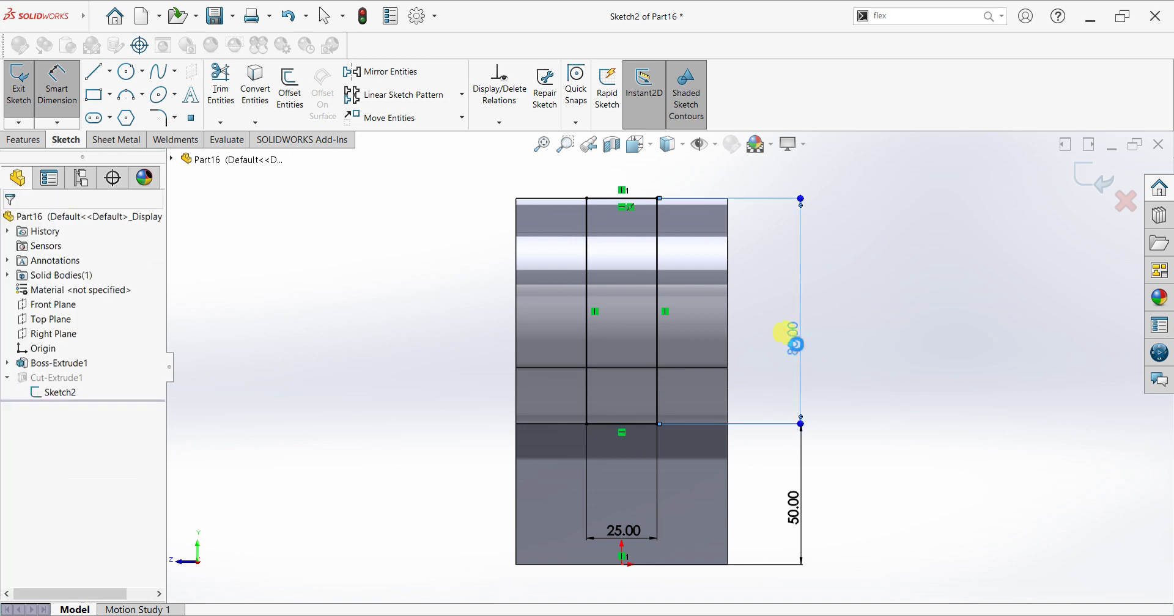
- Set the slot rectangle's height to 82 mm and exit the sketch to rebuild the cut
double_click(789, 333)
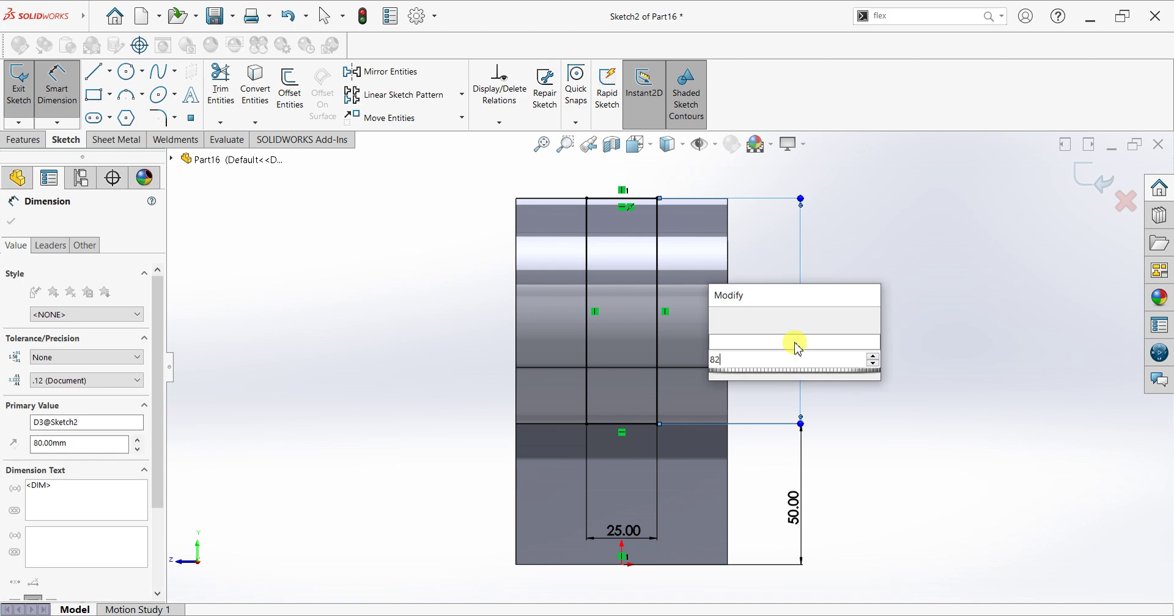
text(82)
key(Return)
key(Escape)
key(Escape)
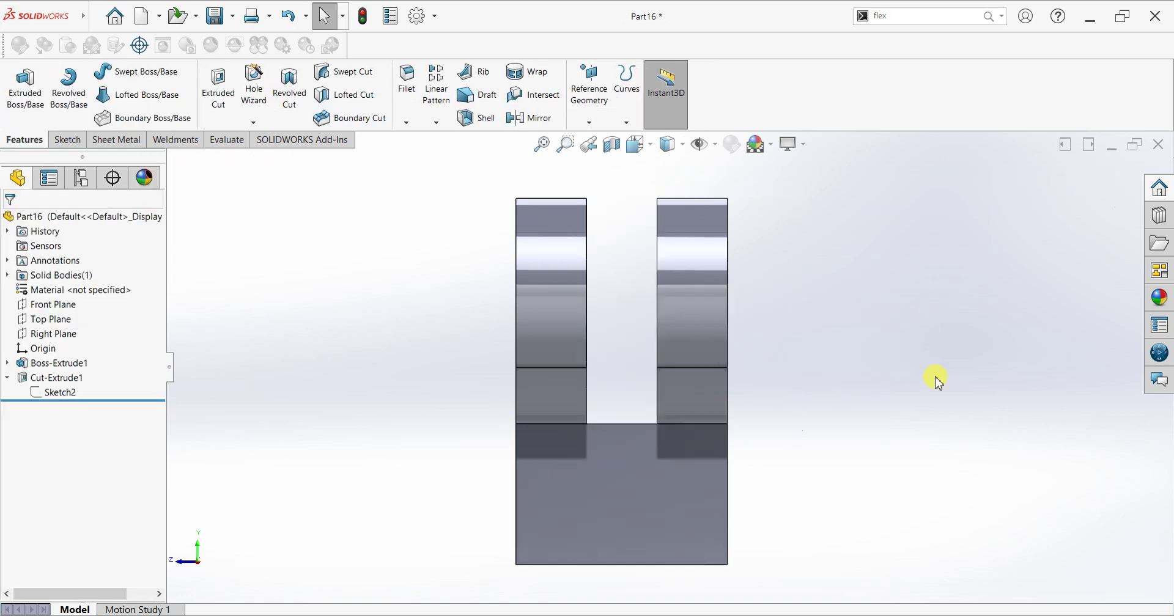
mouse_move(878, 420)
middle_down()
mouse_move(904, 440)
mouse_move(877, 446)
mouse_move(949, 413)
mouse_move(951, 451)
middle_up()
scroll(950, 458, up, 1)
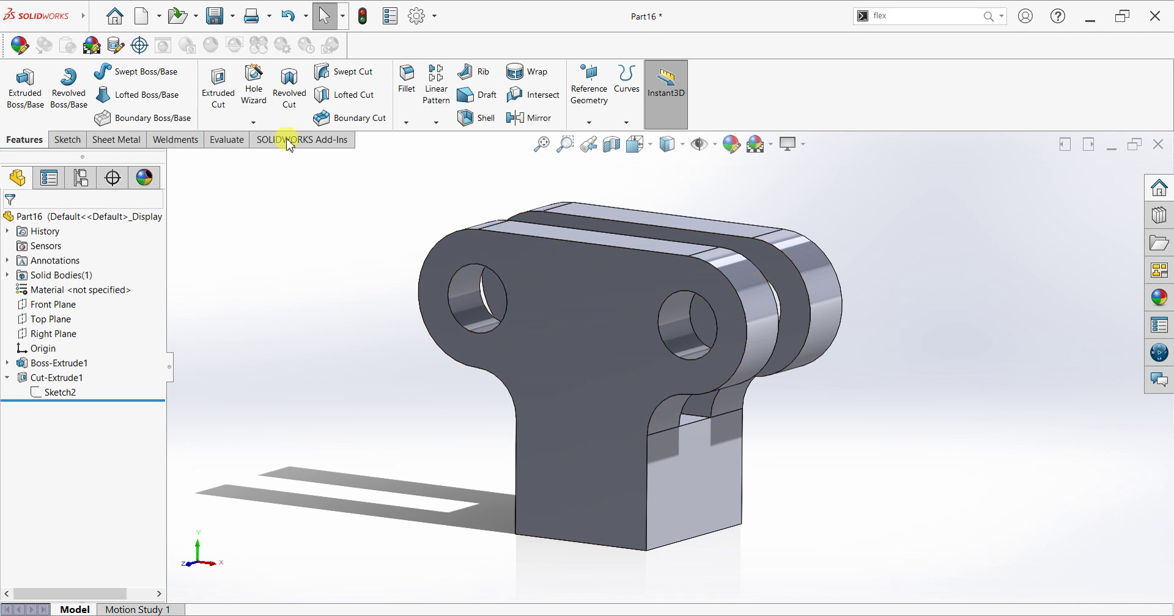
- Start a fillet and select the bracket's two outer faces plus the two short bottom edges of the stem
click(403, 112)
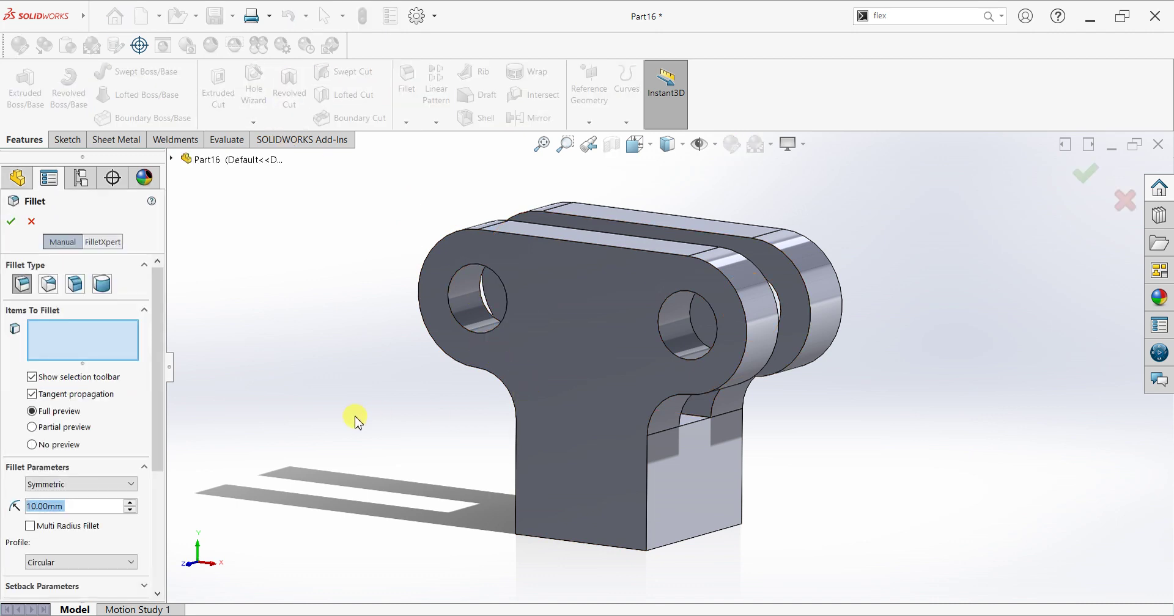
click(578, 457)
middle_drag(781, 461, 727, 424)
click(727, 424)
middle_drag(636, 461, 752, 445)
click(717, 530)
middle_drag(717, 531, 685, 489)
click(591, 537)
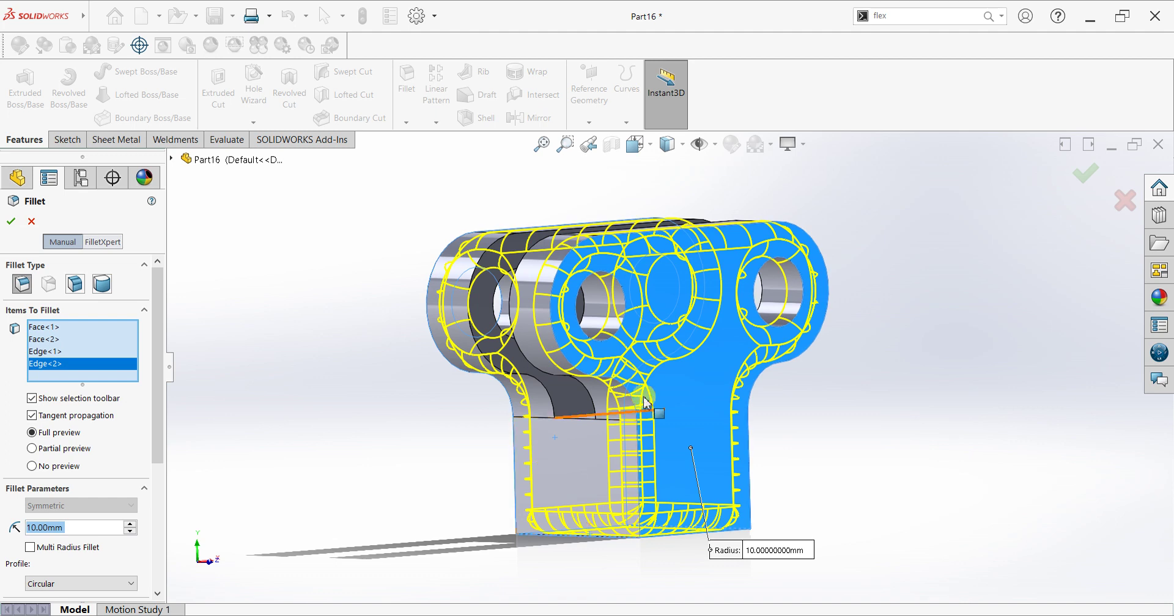
middle_drag(569, 382, 617, 434)
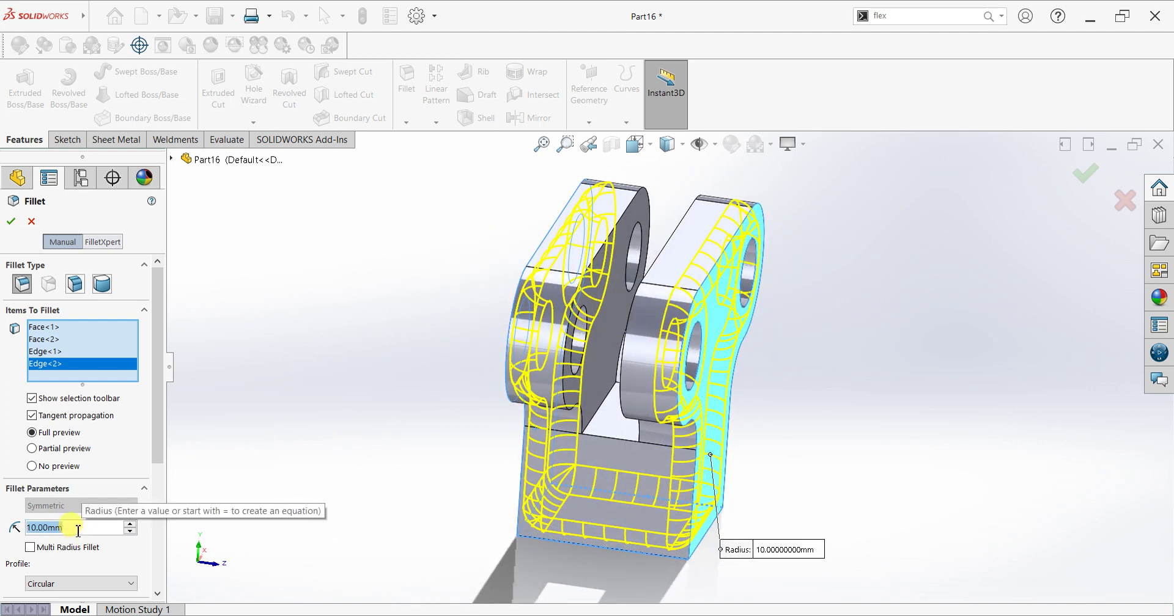
- Set the fillet radius to 8 mm and apply it to the outer faces and bottom edges, leaving out the inner slot face
text(8)
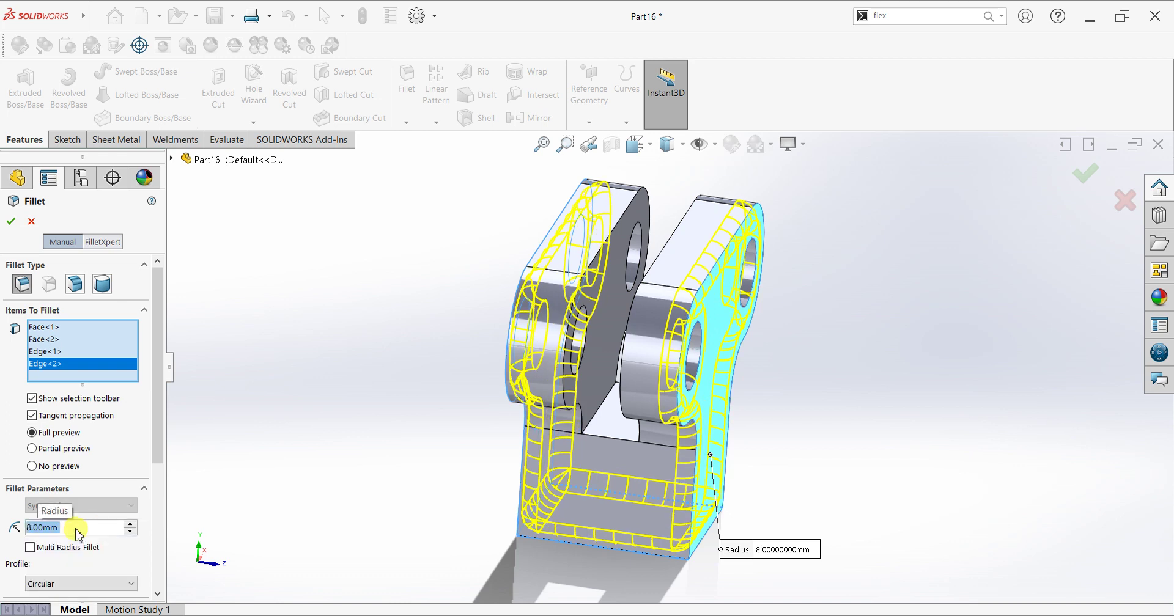
click(623, 435)
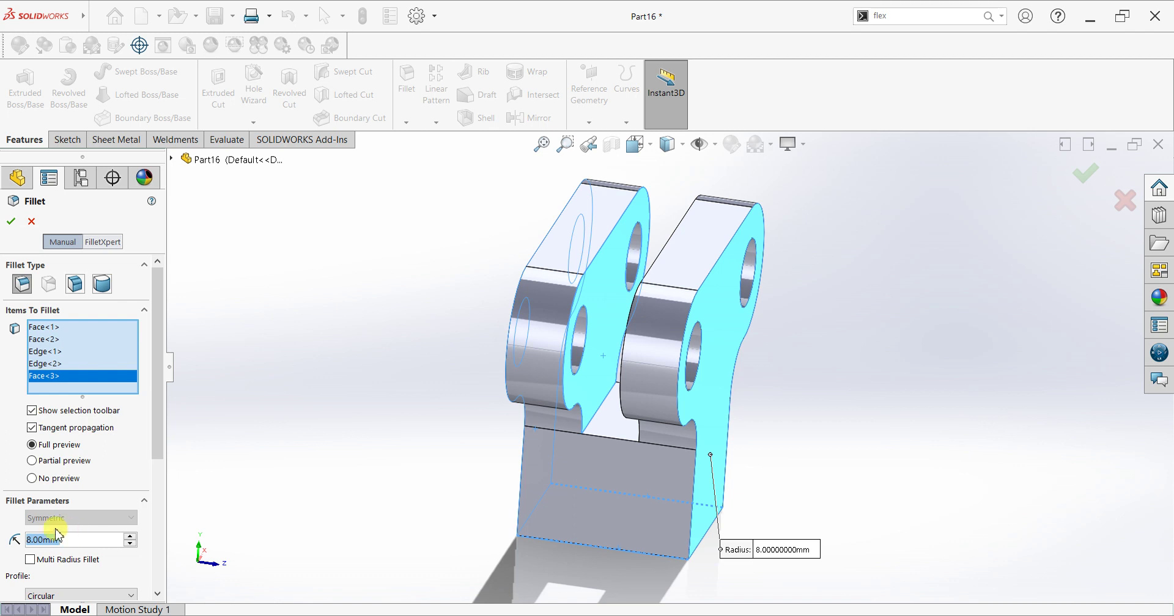
right_click(54, 382)
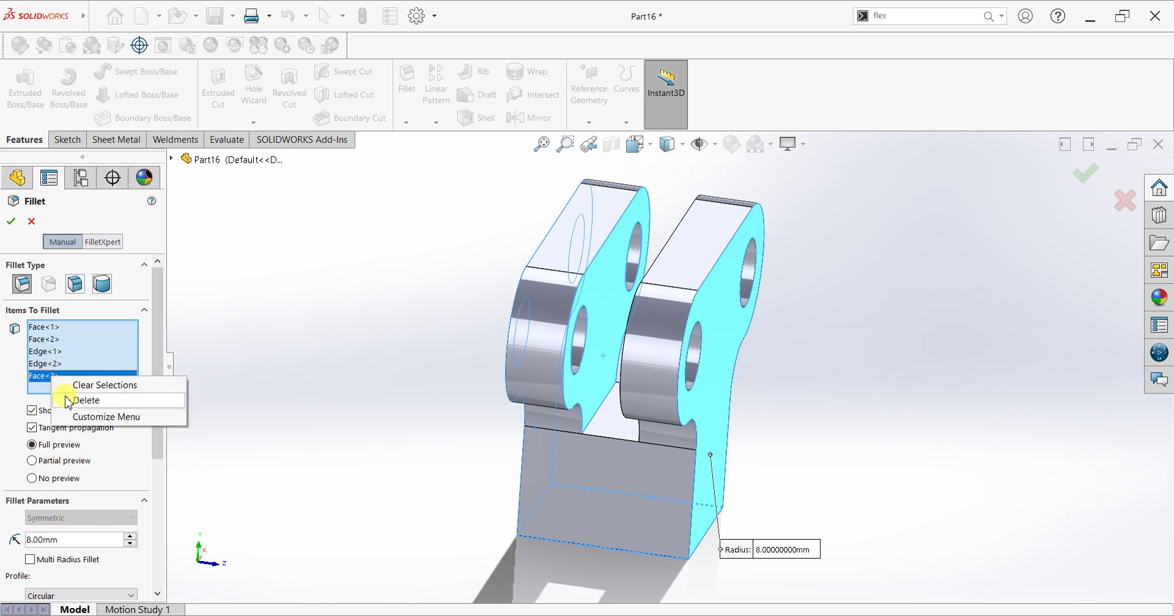
click(68, 398)
click(11, 221)
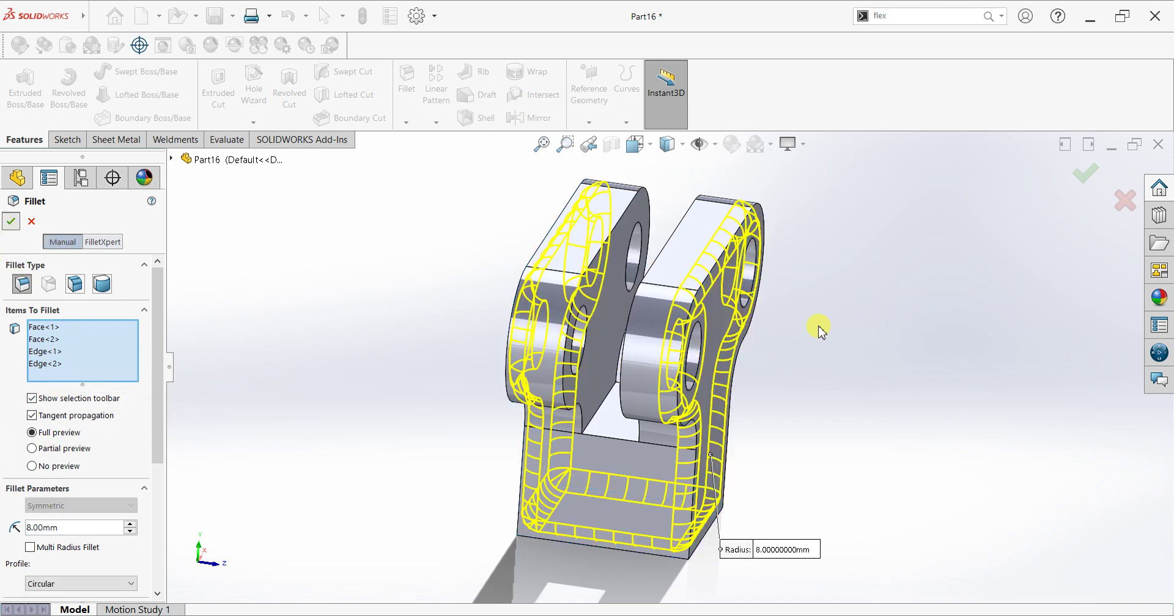
- Try a fillet on an arm's inner slot face with a 5 mm and a 2 mm radius, and remove that face from the selection
middle_drag(813, 393, 611, 407)
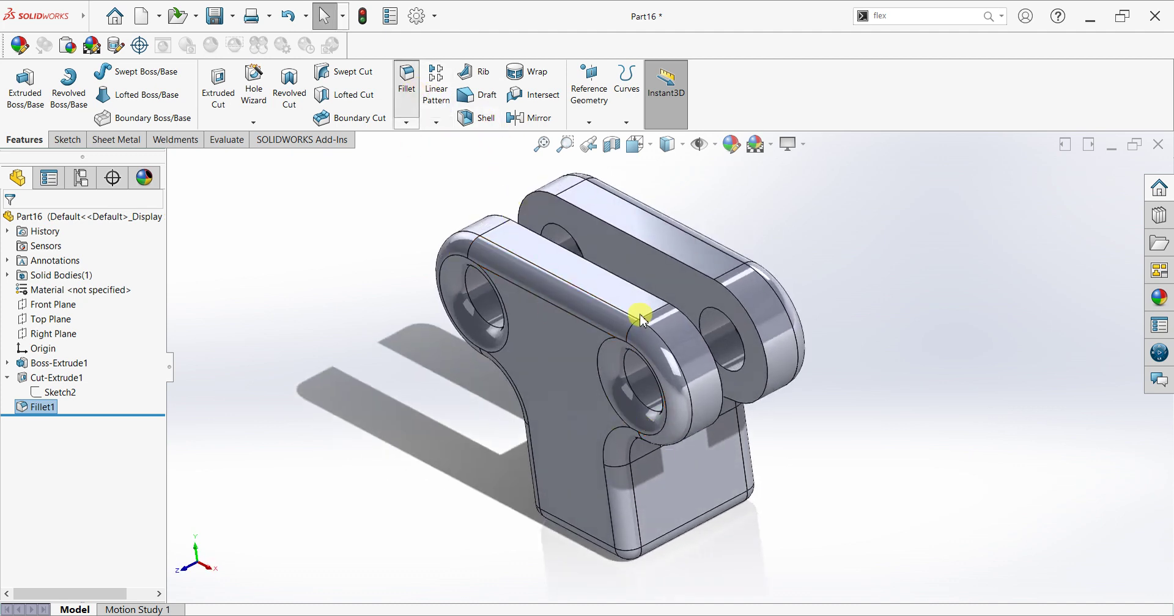
click(635, 277)
text(5)
key(Return)
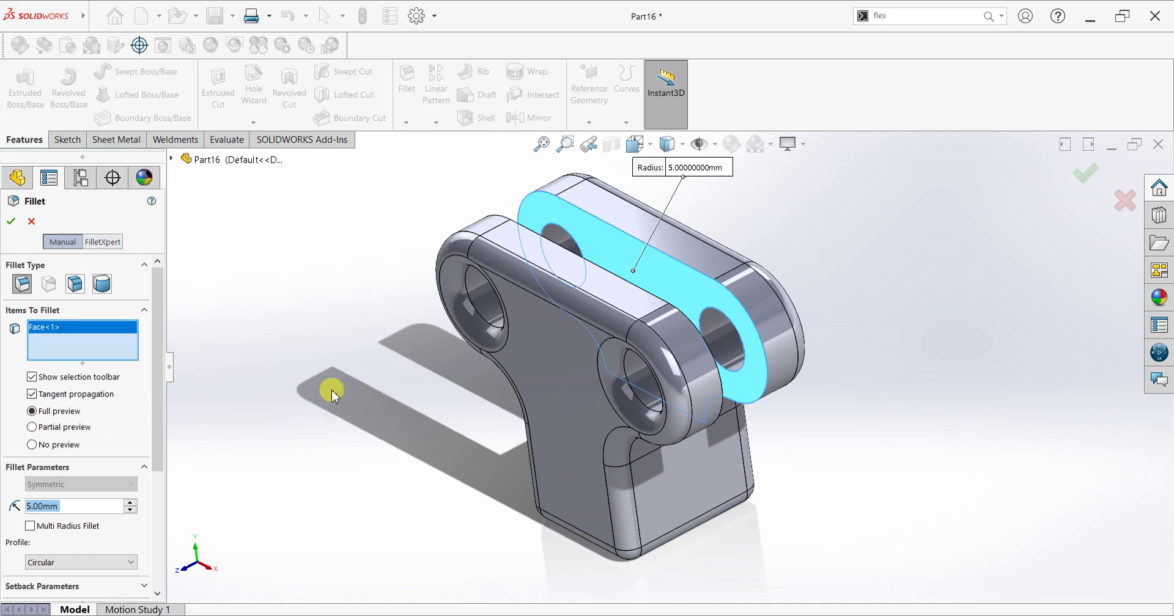
text(2)
key(Return)
right_click(69, 334)
click(85, 346)
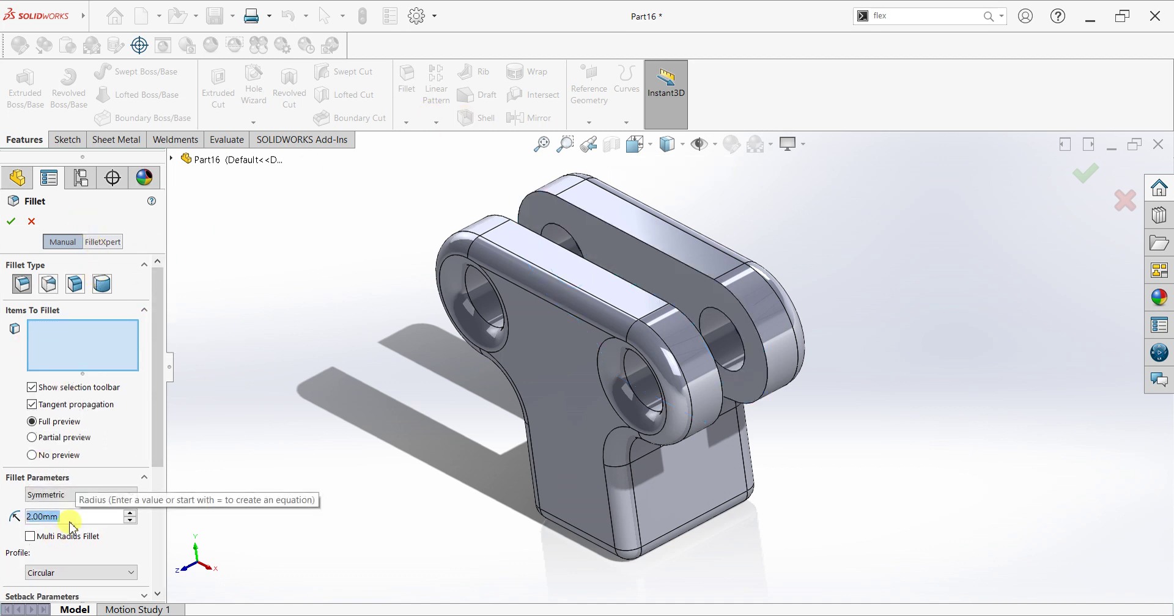
- Set the new fillet's radius to 10 mm and select the inner top edge of each arm along the slot
text(10)
key(Return)
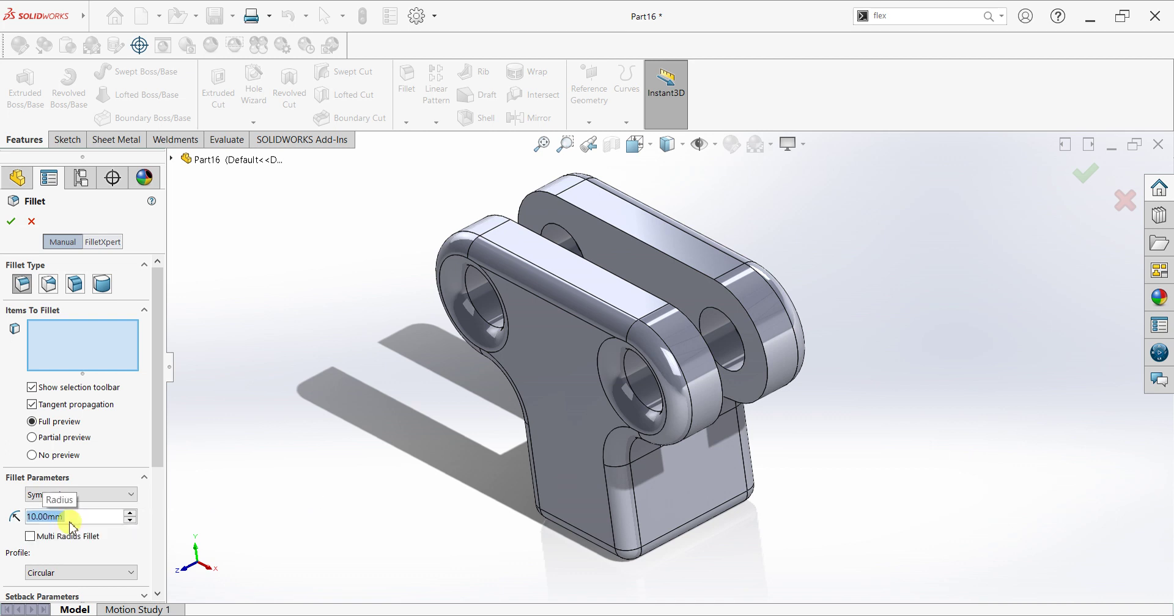
click(647, 246)
middle_drag(624, 267, 627, 291)
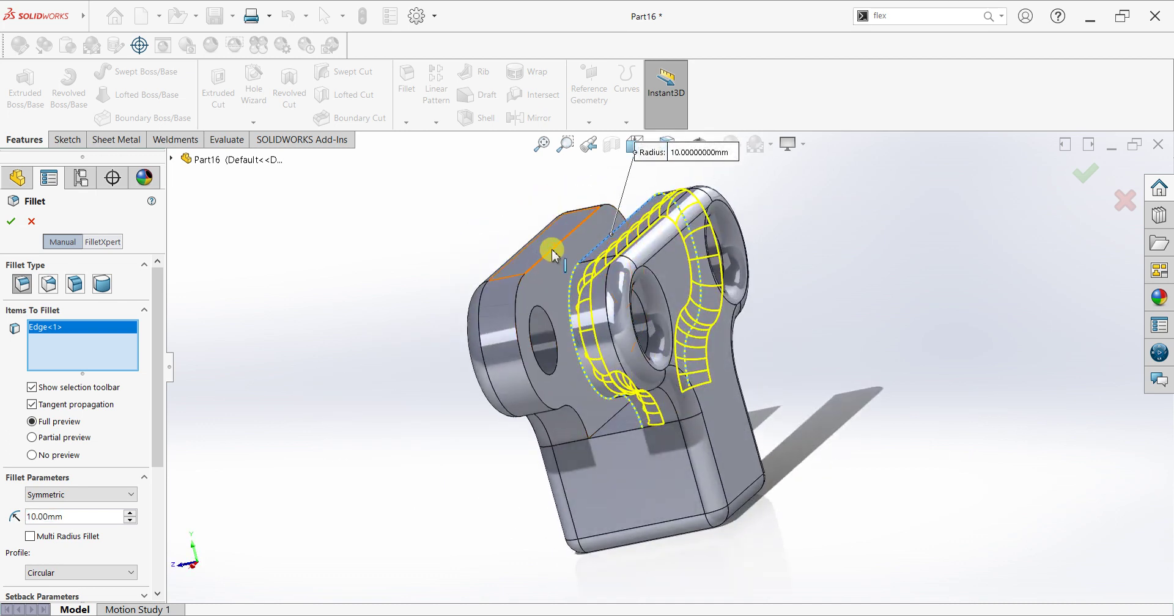
click(553, 251)
middle_drag(562, 257, 648, 294)
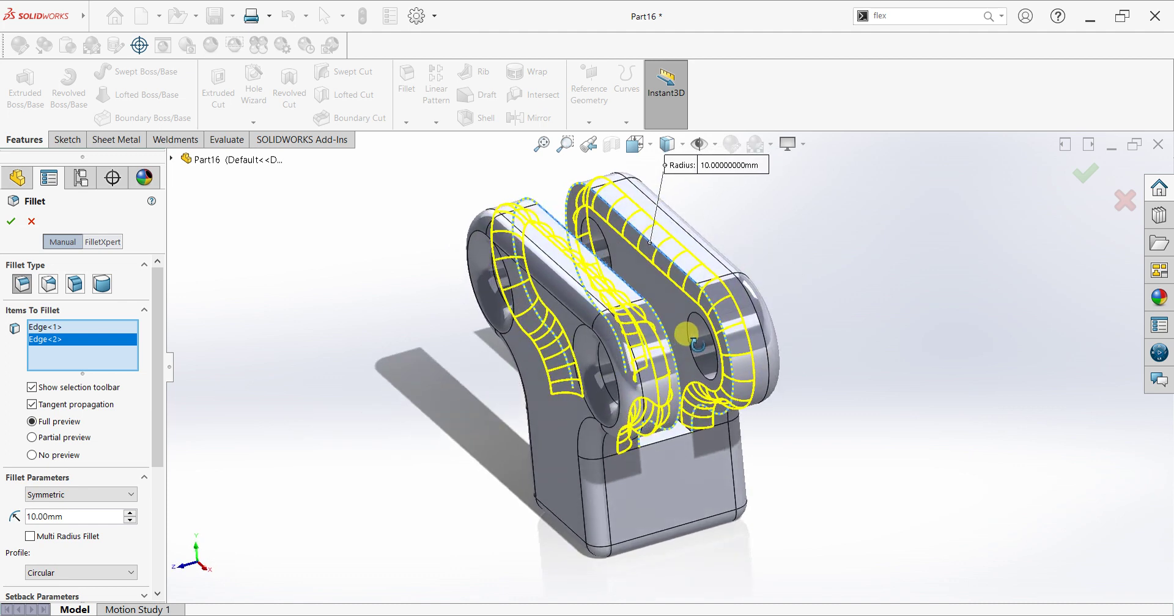
- Add the slot-side circular edges of the four arm holes to the 10 mm fillet
click(613, 257)
click(698, 314)
middle_drag(699, 314, 527, 333)
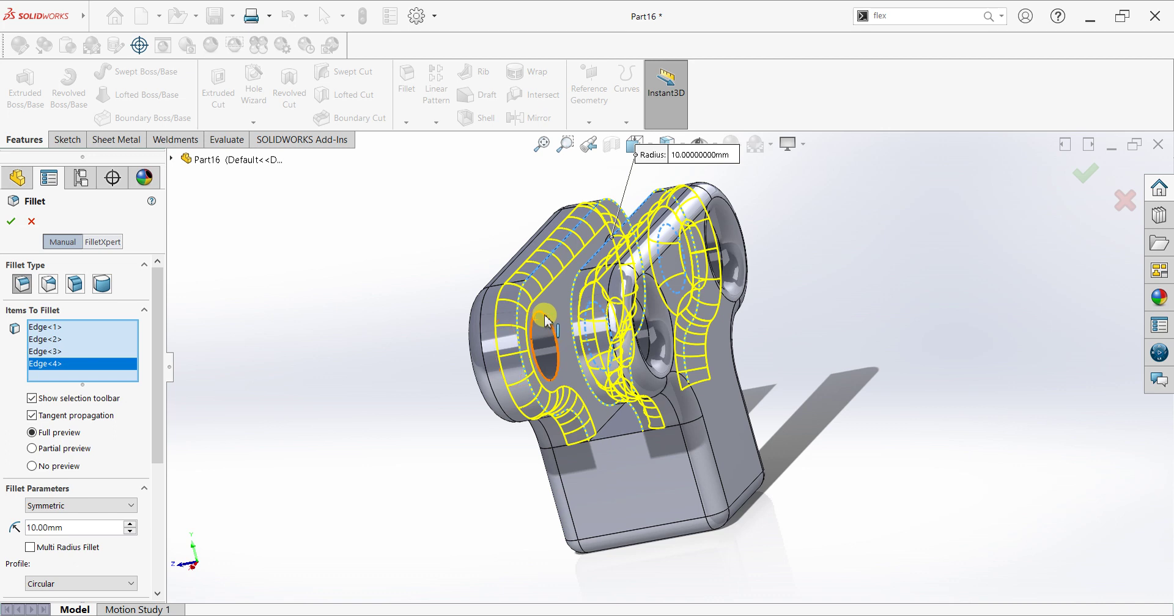
click(587, 300)
middle_drag(727, 286, 820, 297)
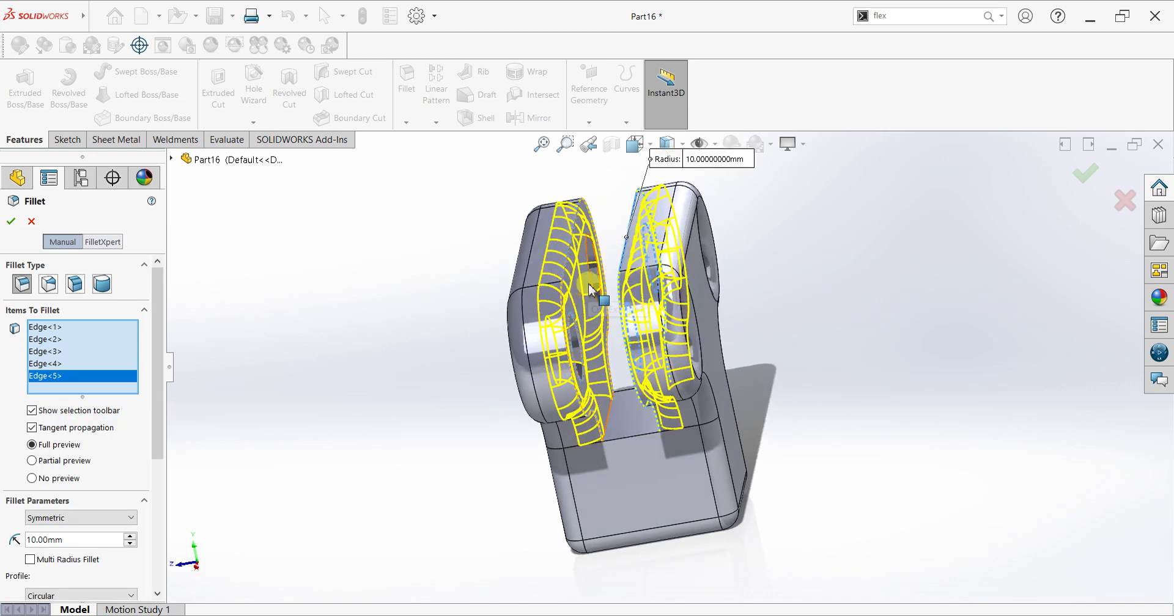
click(587, 299)
middle_drag(588, 299, 636, 387)
- Add the two end edges of the slot floor to the selection and apply the 10 mm fillet
click(650, 427)
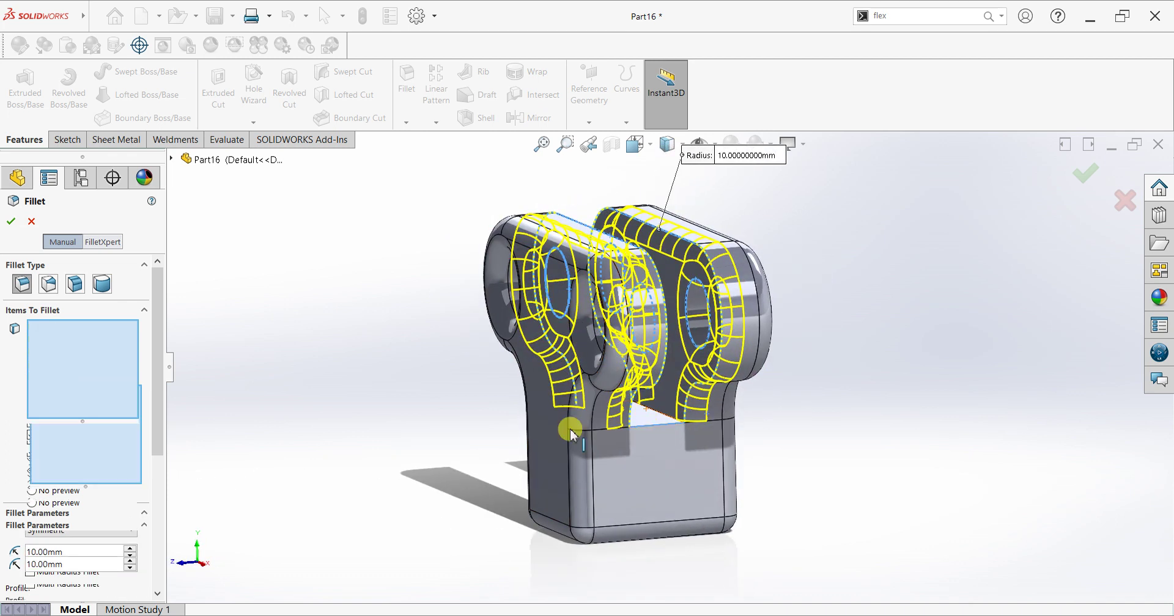
middle_drag(479, 440, 640, 418)
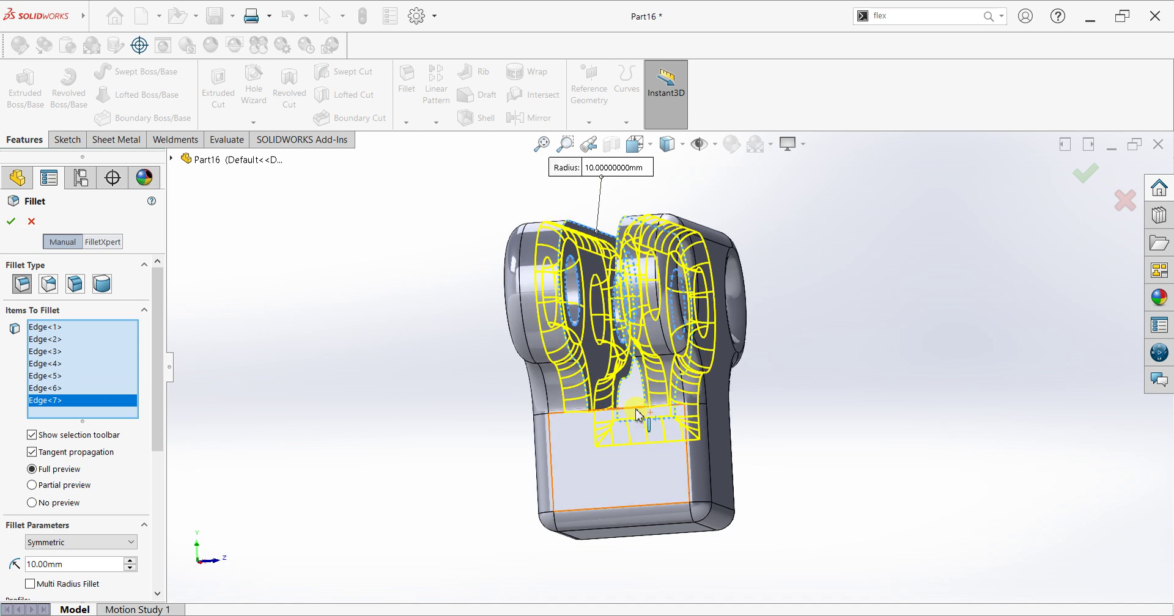
click(638, 417)
middle_drag(846, 372, 649, 386)
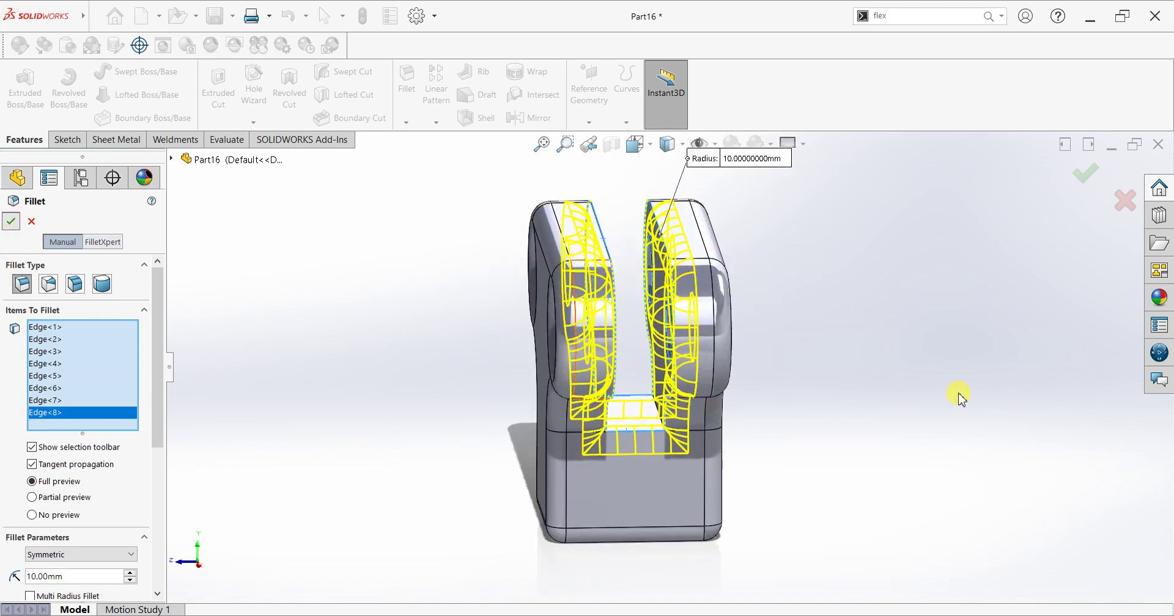
key(Return)
mouse_move(787, 457)
middle_down()
mouse_move(951, 422)
mouse_move(962, 467)
mouse_move(967, 419)
mouse_move(921, 469)
mouse_move(804, 465)
middle_up()
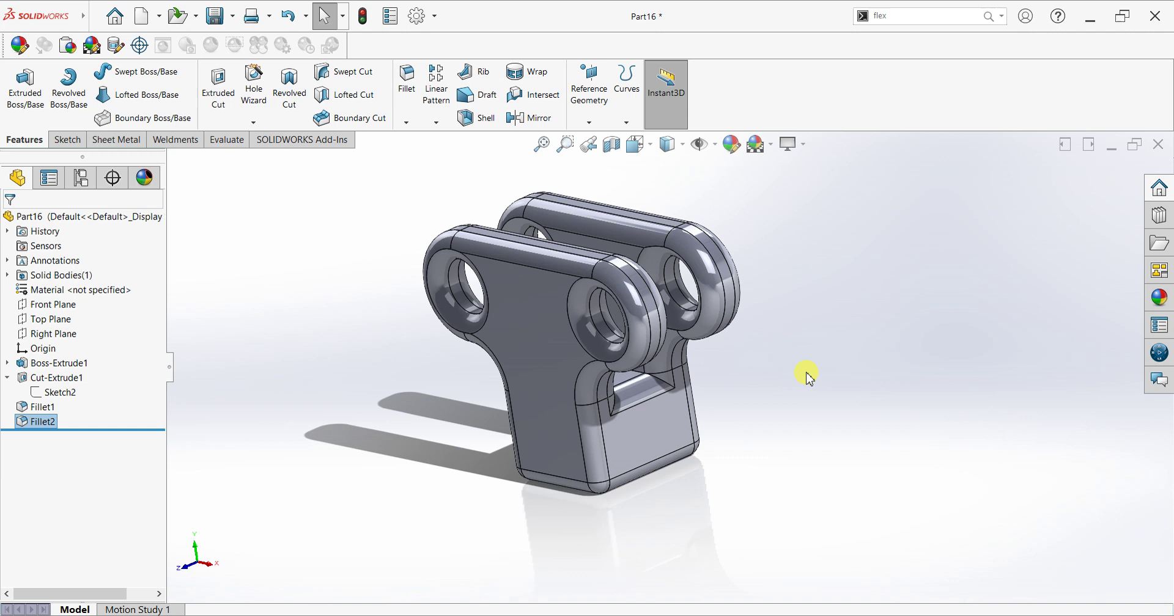
- Sketch a circle about 37 mm in diameter on the stem's bottom face, centred on the origin
middle_drag(775, 518, 631, 477)
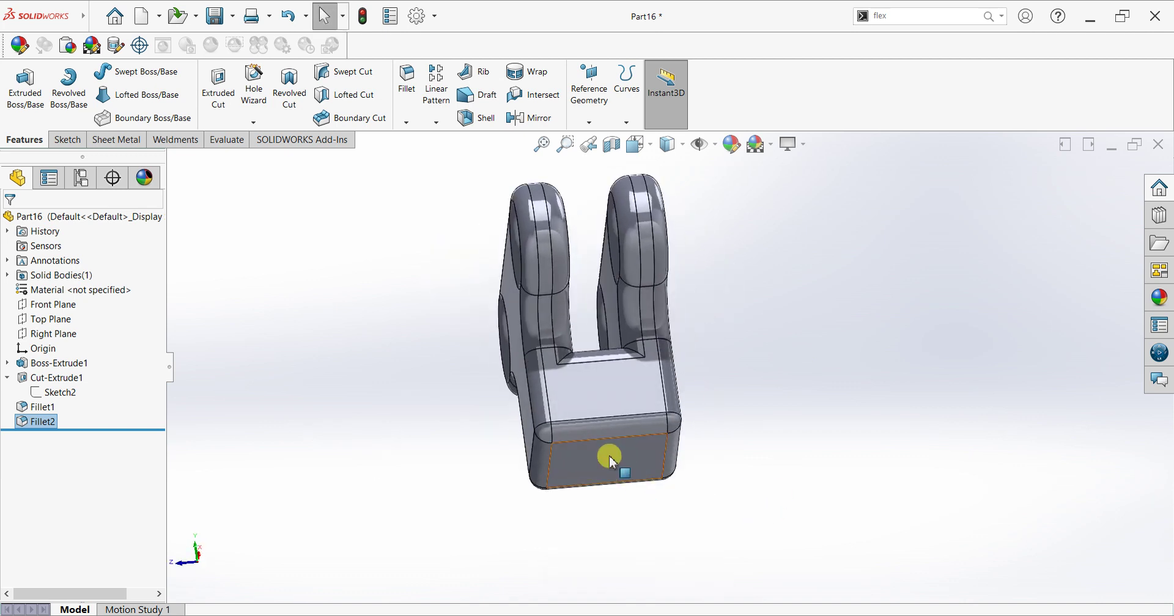
click(611, 461)
key(ctrl+8)
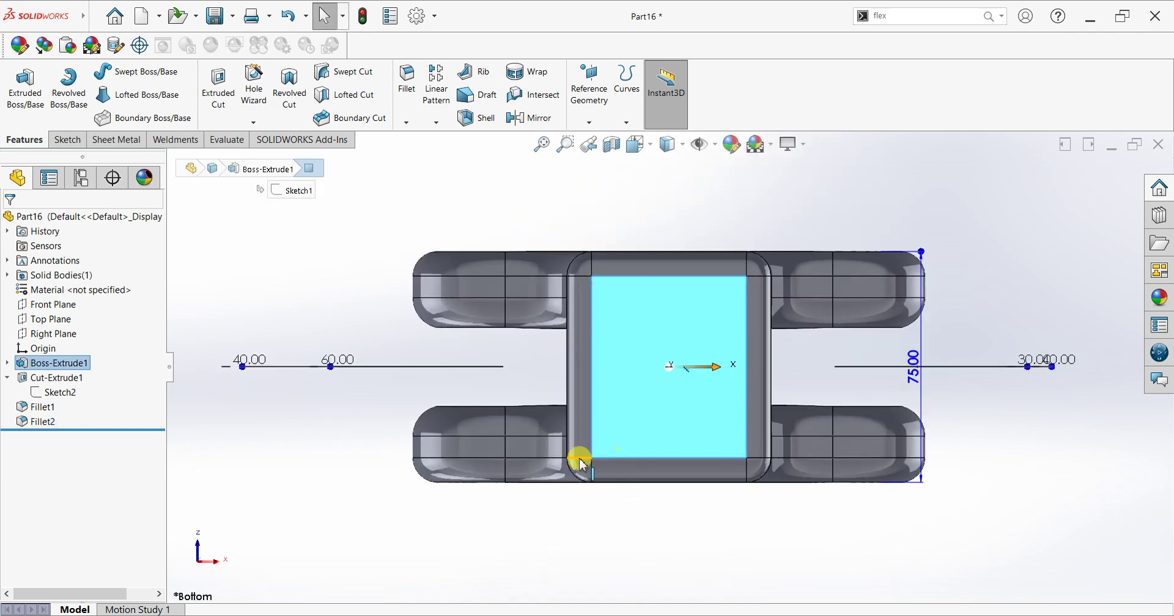
click(65, 140)
click(18, 86)
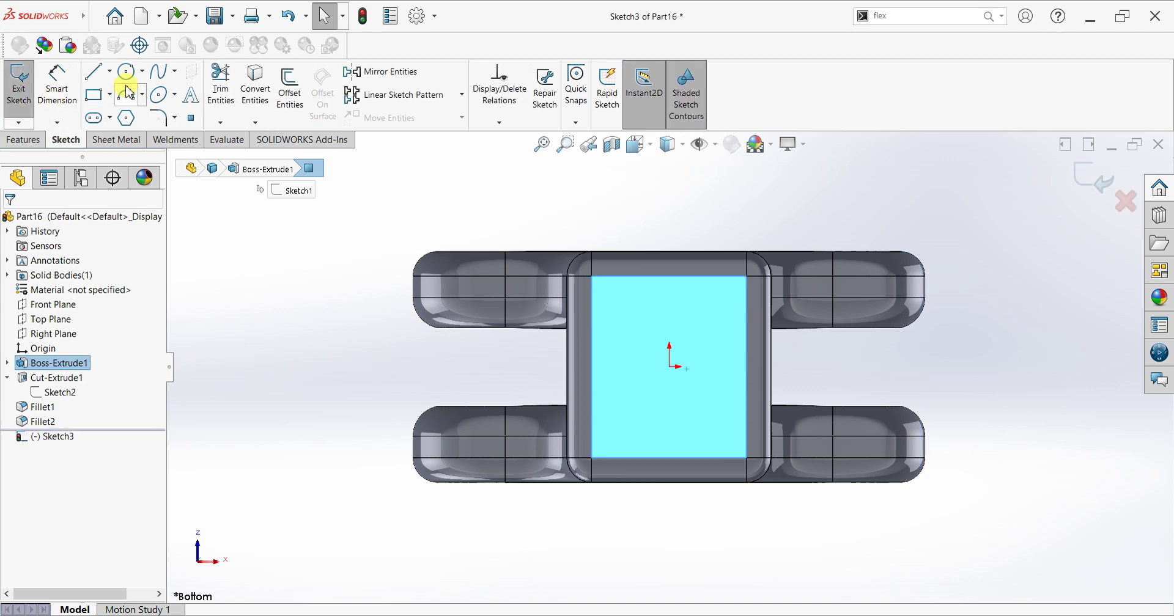
click(671, 366)
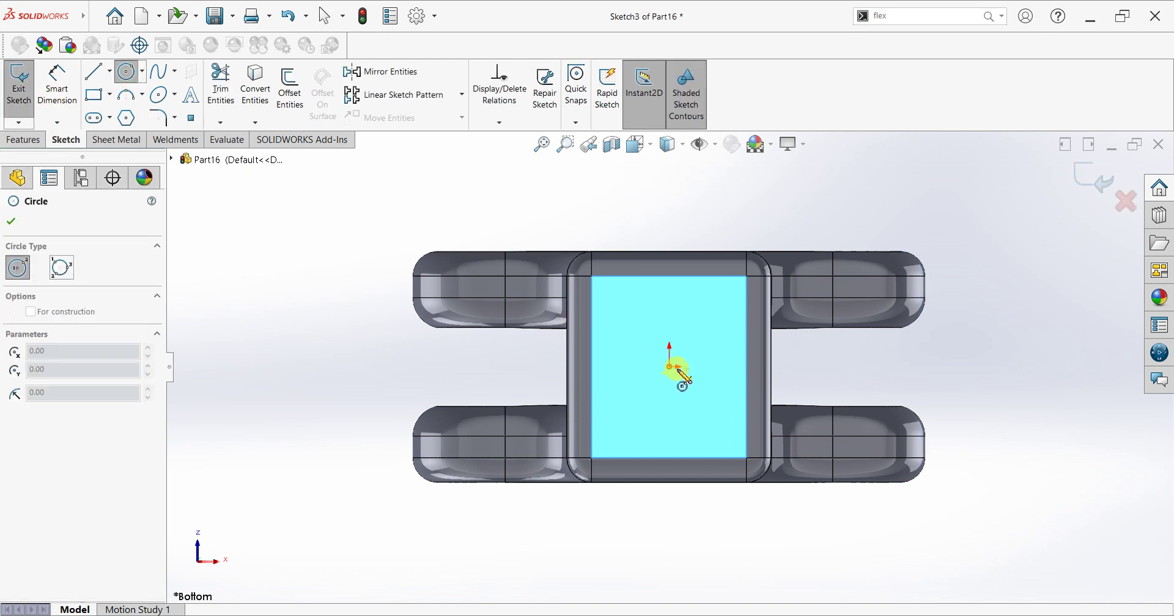
click(726, 398)
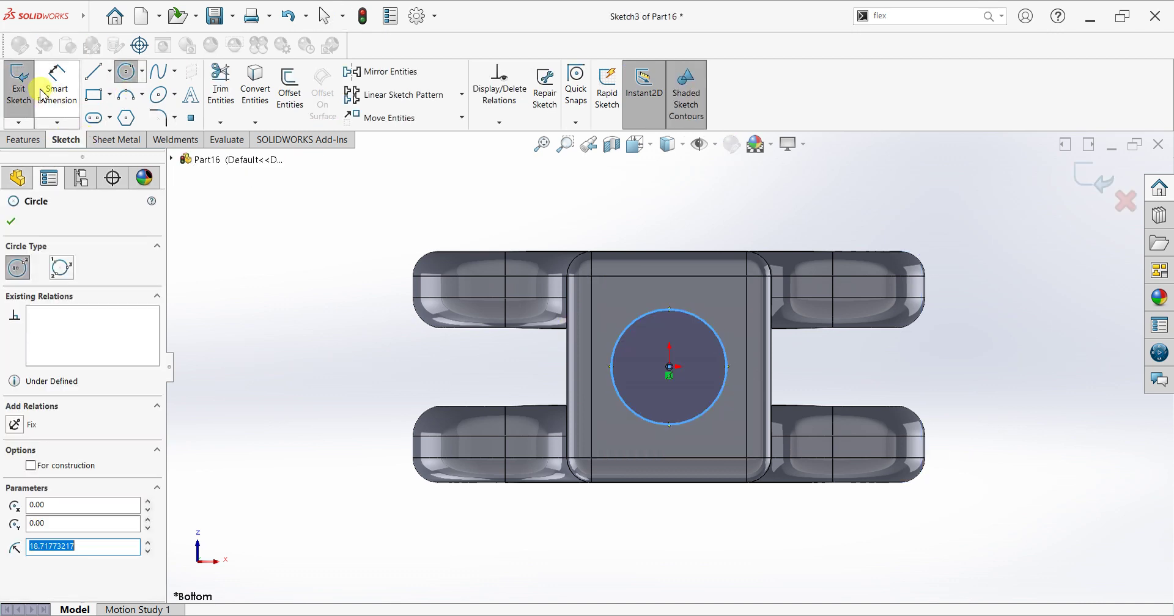
- Dimension the circle's diameter at 40 mm
click(55, 82)
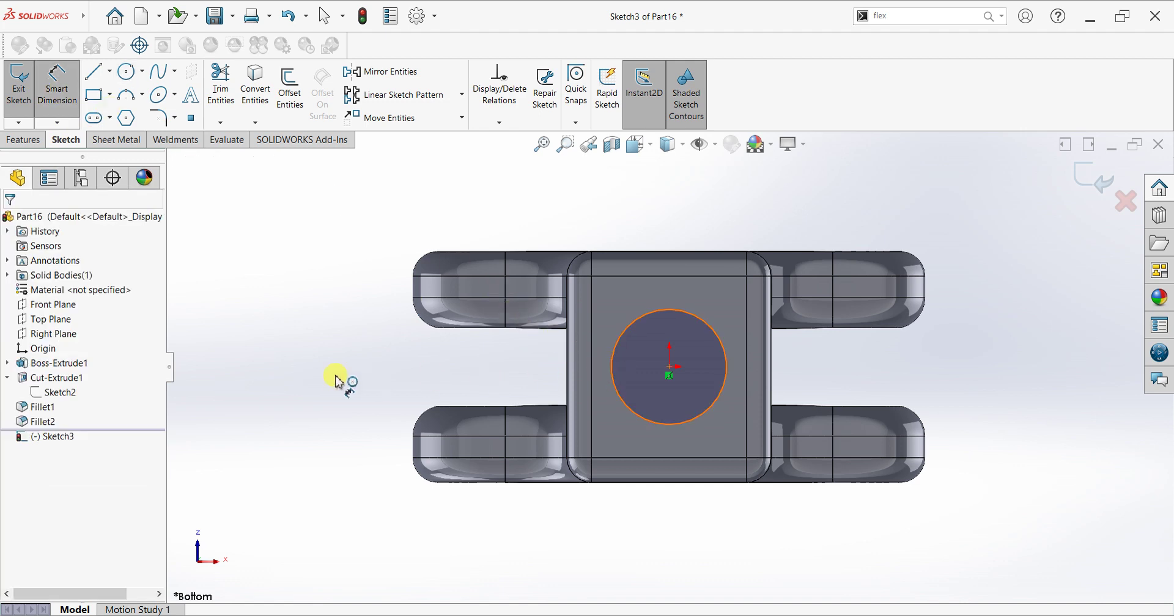
click(290, 377)
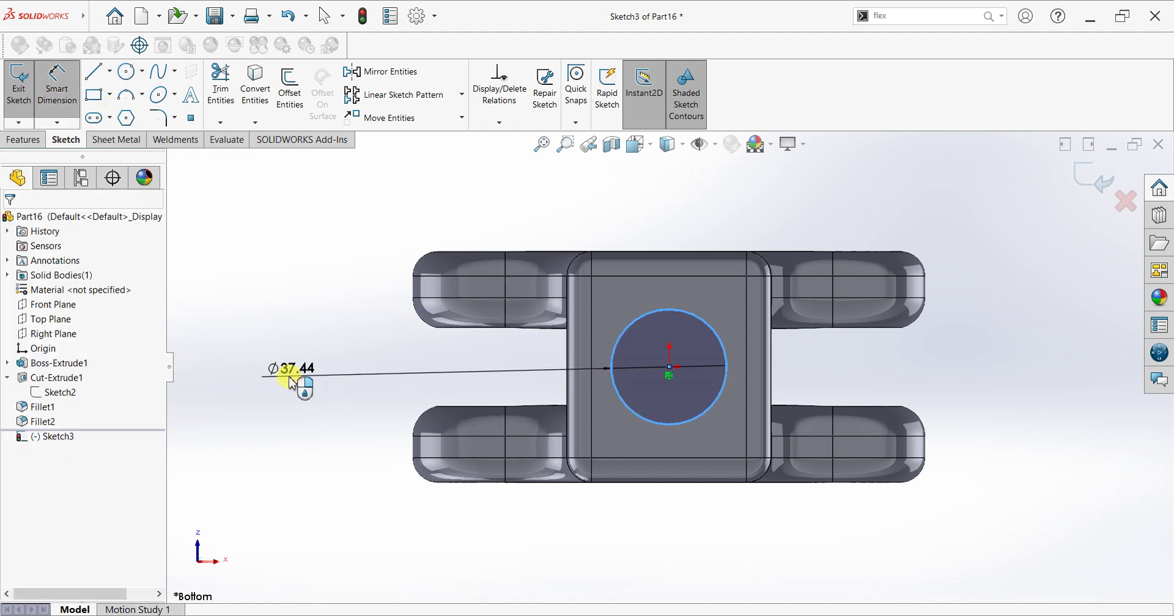
text(40)
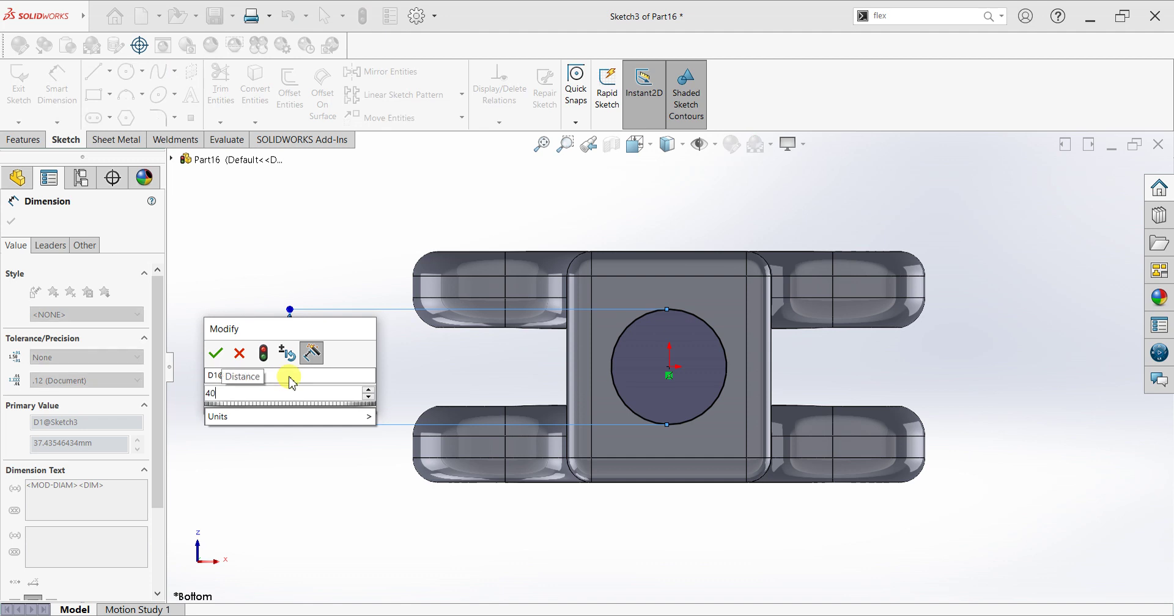
key(Return)
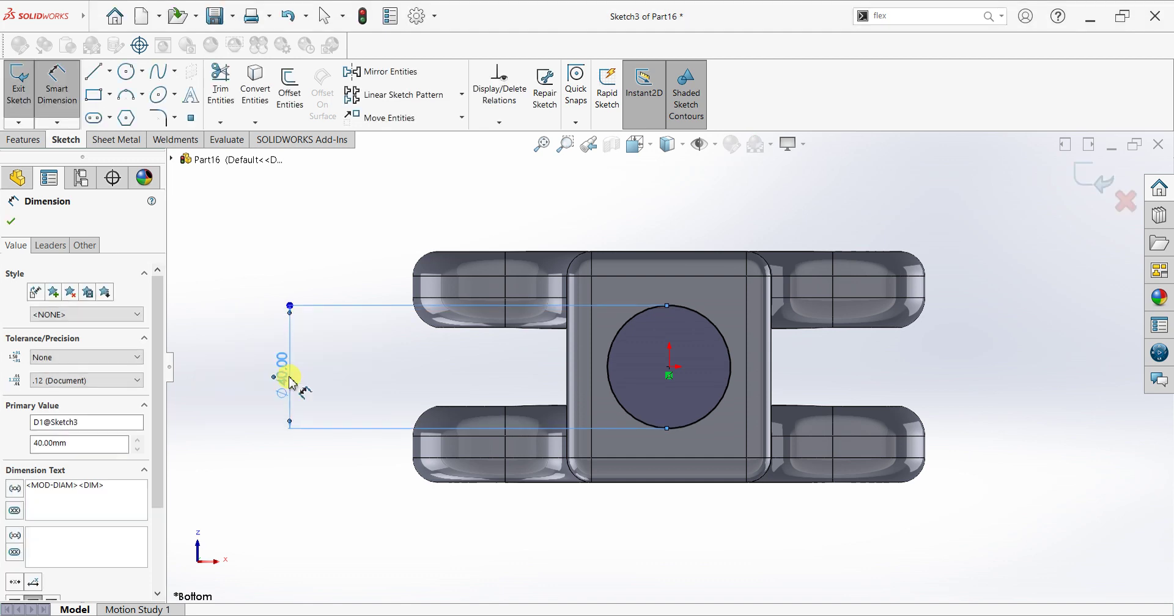
click(11, 222)
- Extrude the circle 120 mm outward from the stem's bottom face as a cylindrical shaft merged with the bracket
click(18, 82)
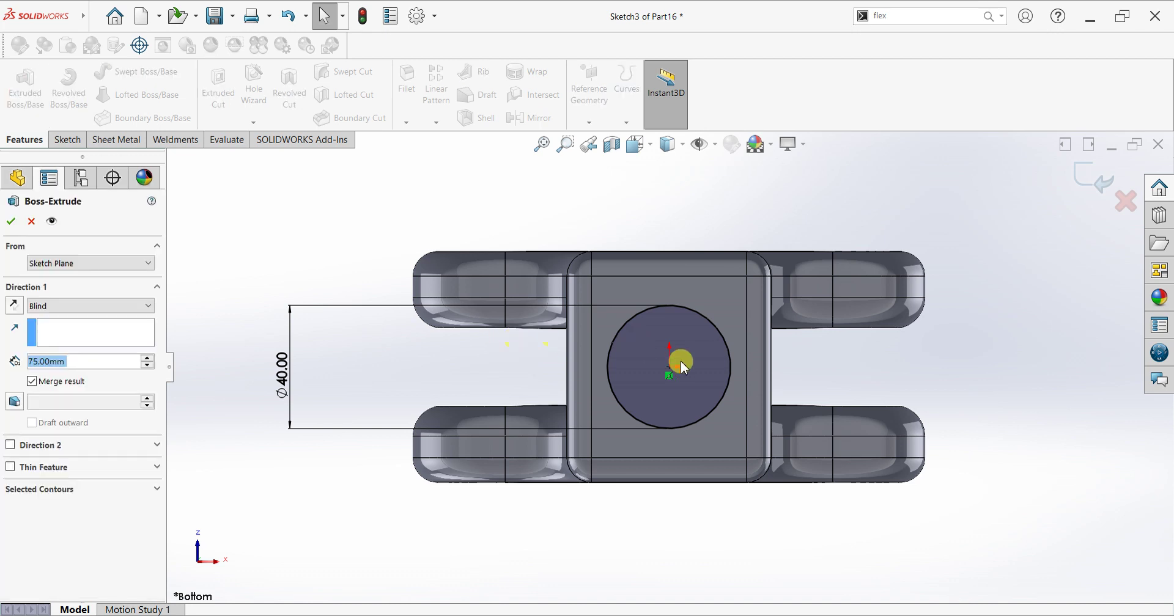
middle_drag(805, 372, 612, 446)
click(62, 365)
text(100)
key(Return)
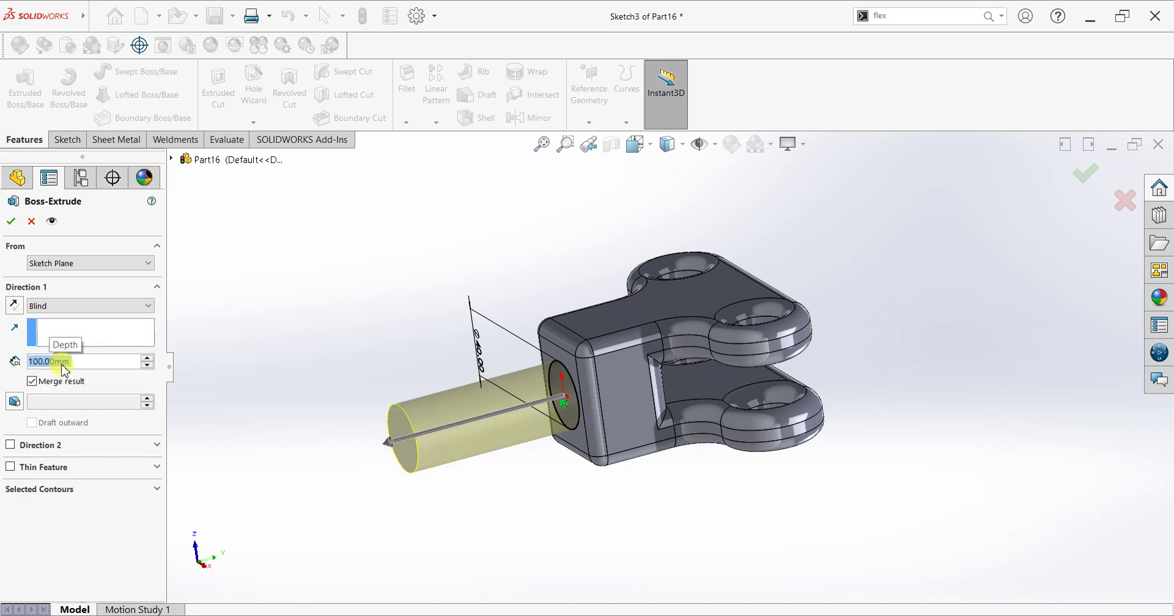
text(120)
key(Return)
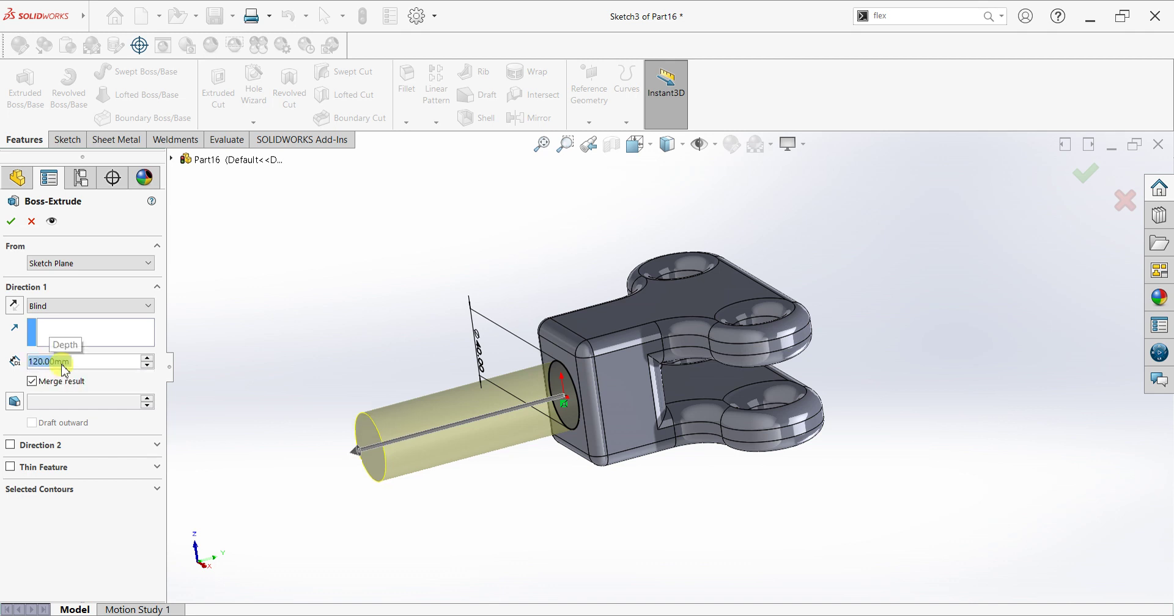
click(13, 220)
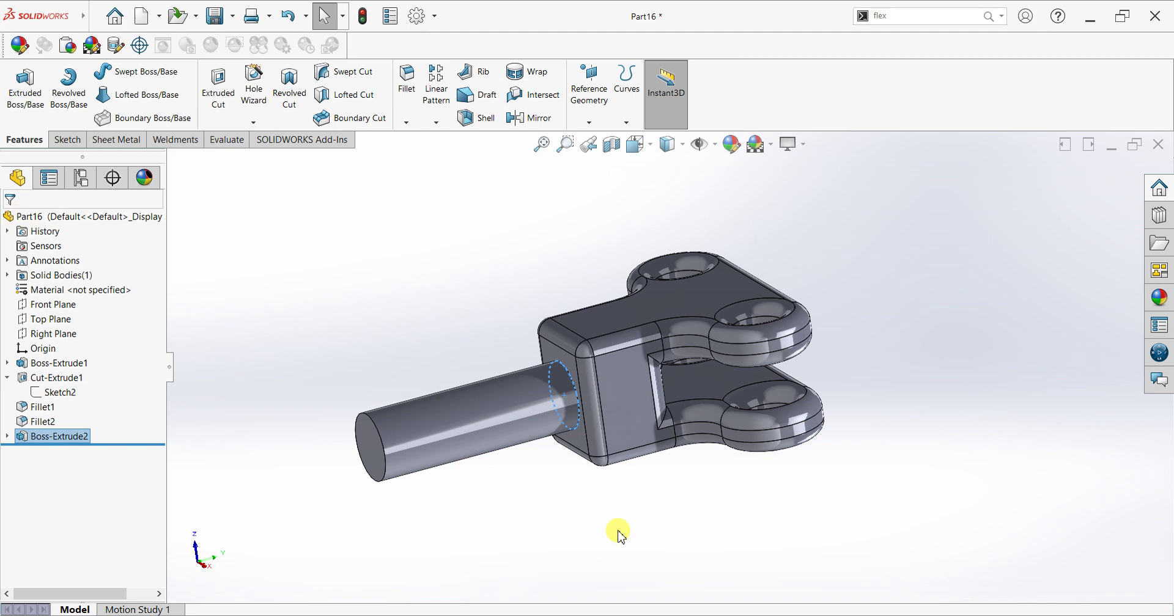
- Fillet the circular edge where the shaft meets the stem with an 8 mm radius
click(552, 542)
middle_drag(550, 543, 681, 540)
click(414, 111)
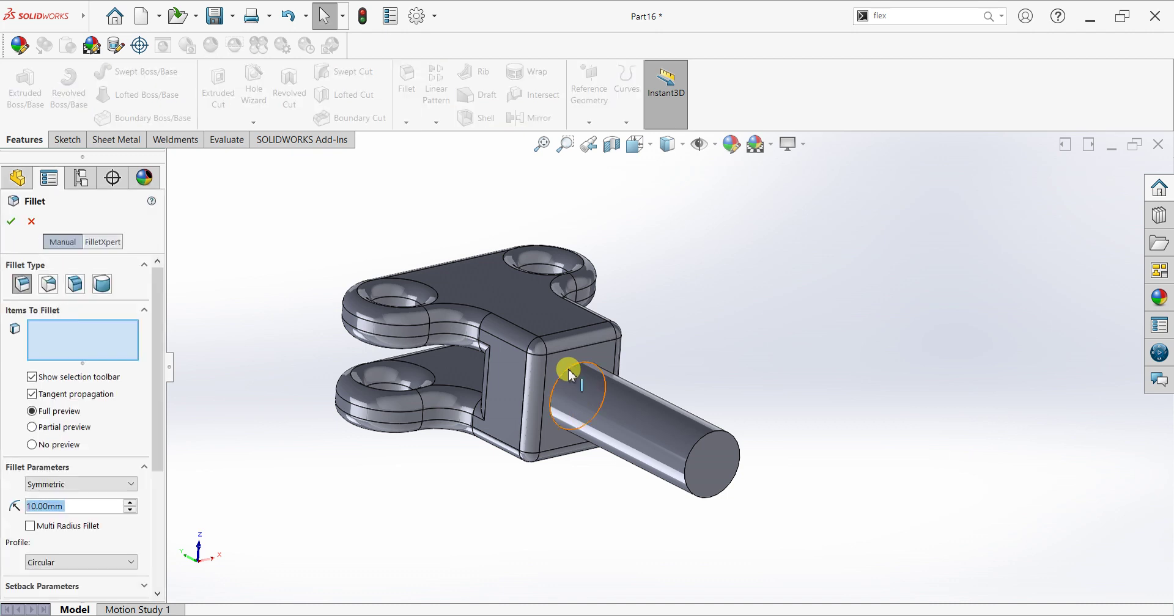
click(552, 373)
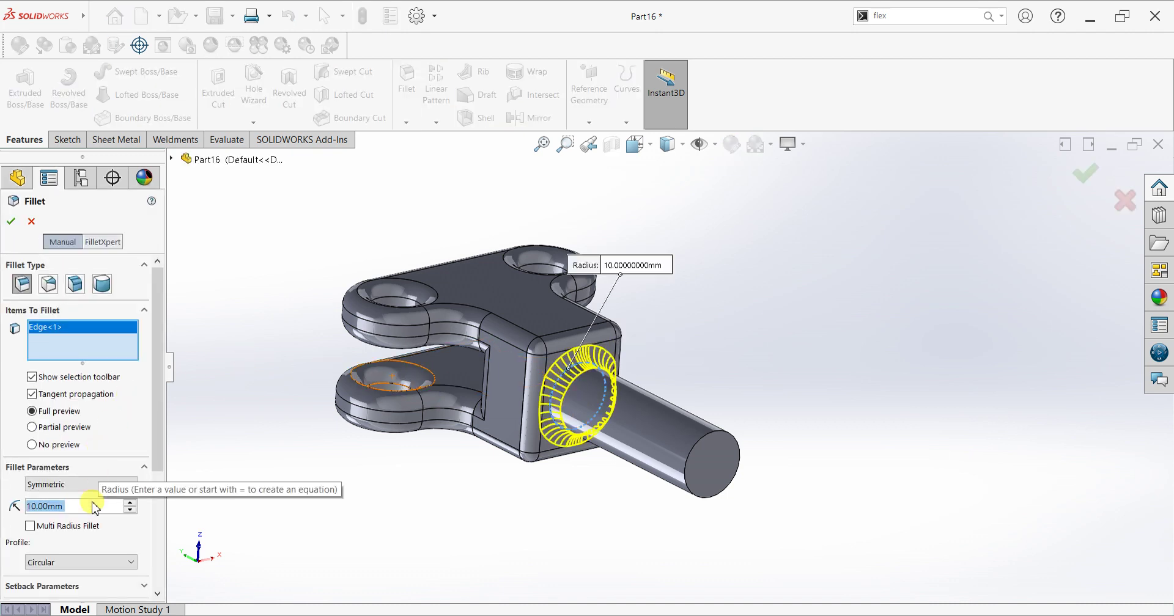
text(8)
key(Return)
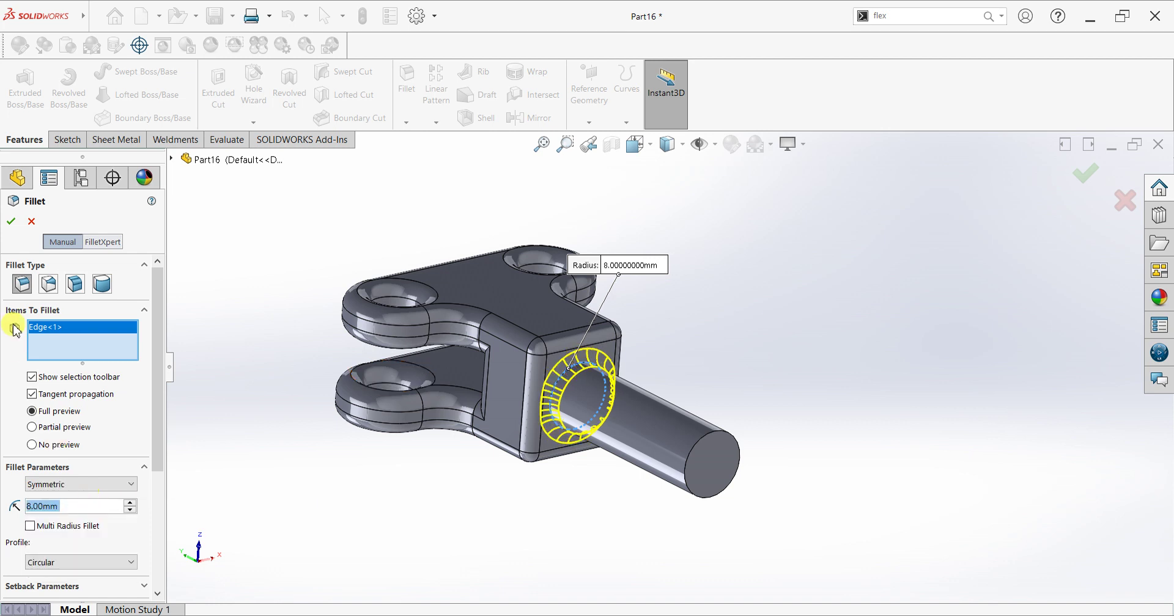
click(12, 221)
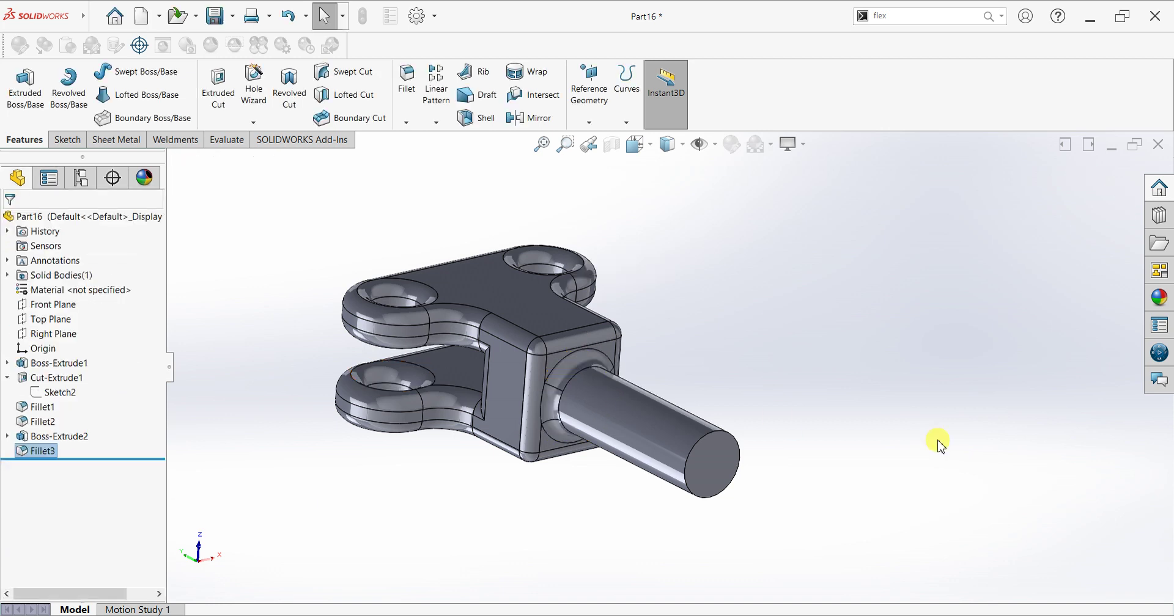
- Start a Thread feature on the shaft's free end edge with a blind depth of 100 mm
middle_drag(925, 414, 857, 202)
scroll(758, 492, up, 1)
middle_drag(674, 515, 642, 413)
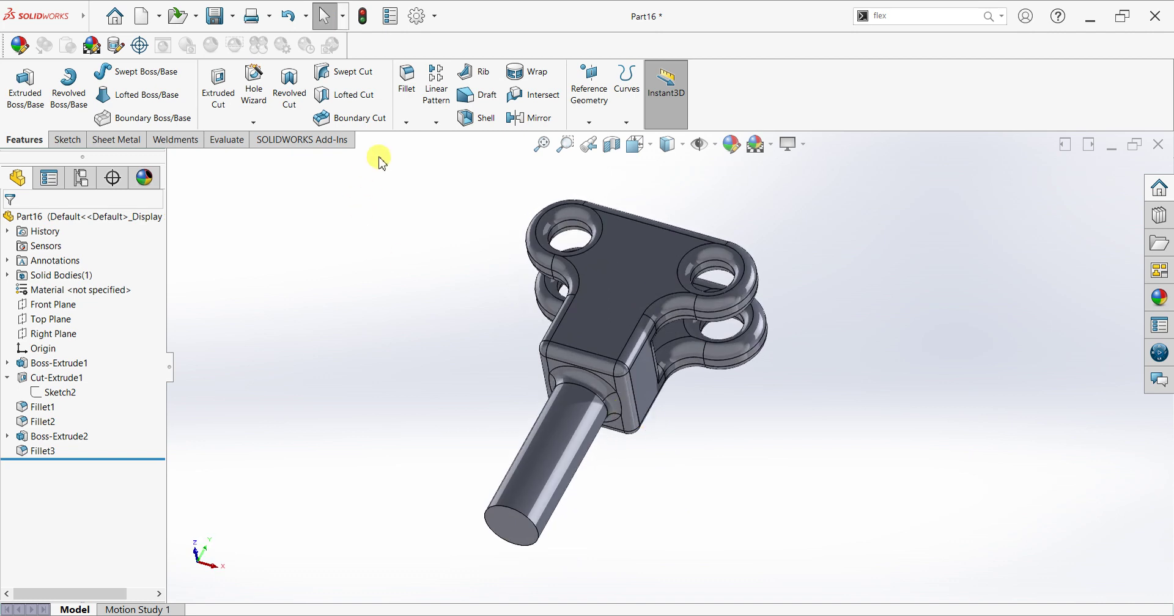
click(253, 123)
click(273, 168)
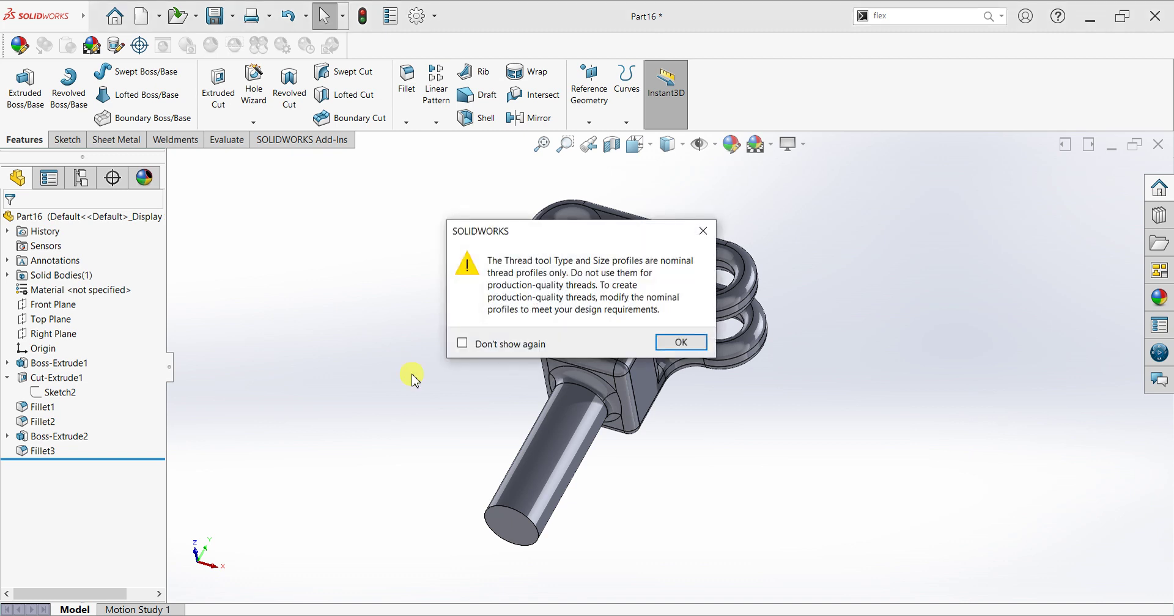
click(680, 342)
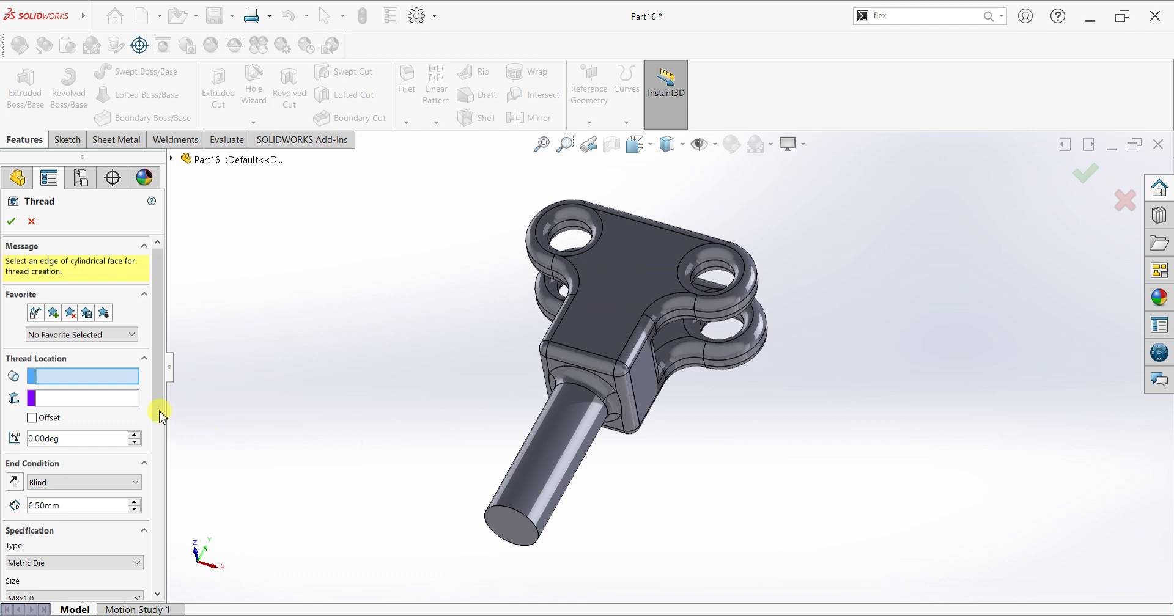
scroll(161, 403, down, 2)
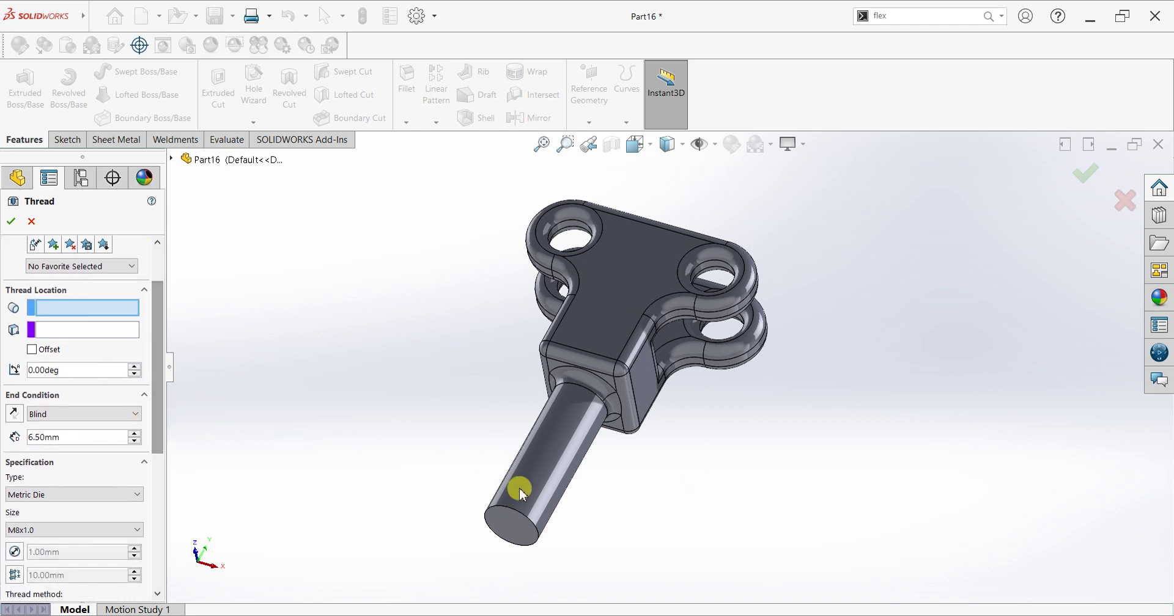
click(514, 510)
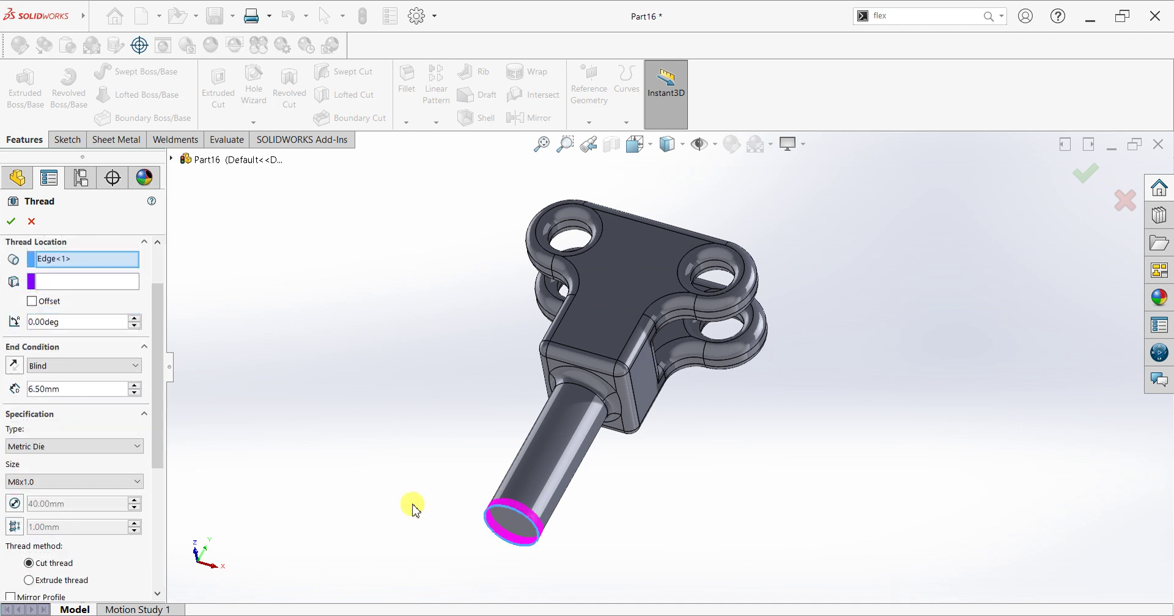
drag(57, 387, 14, 387)
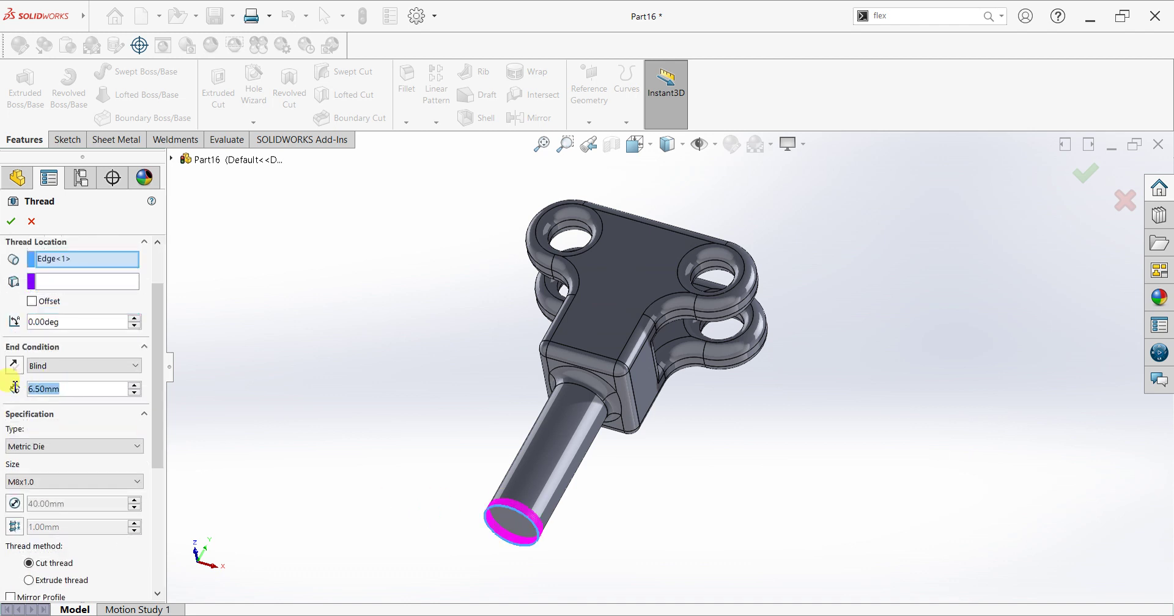
text(100)
key(Return)
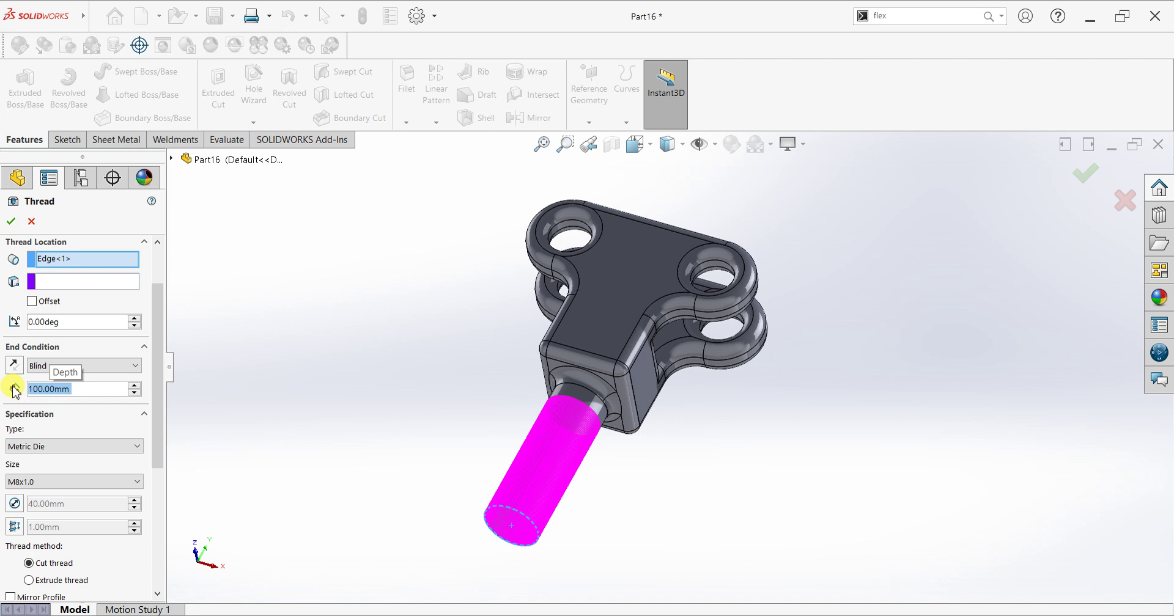
- Set the thread size to M39x4.0 and review the remaining thread options
click(62, 482)
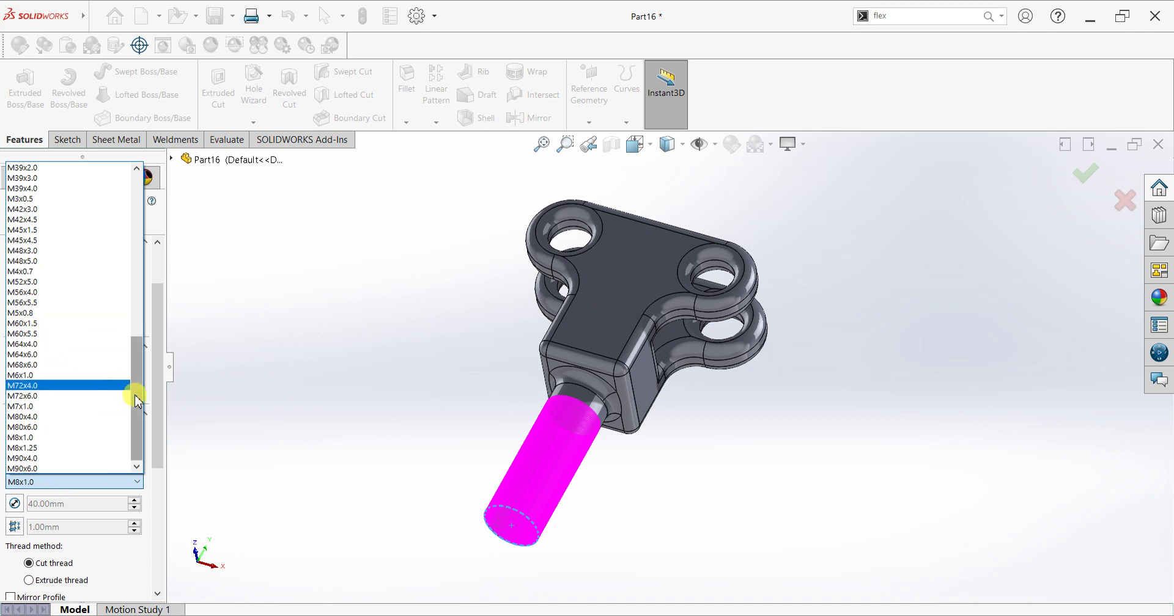
drag(138, 405, 132, 338)
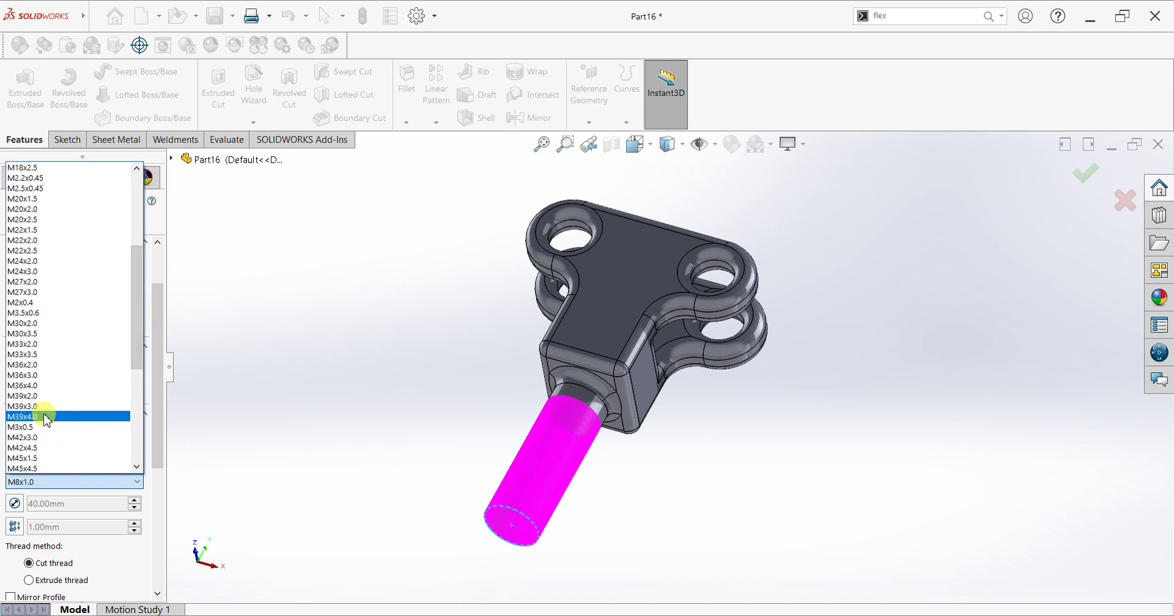
click(24, 416)
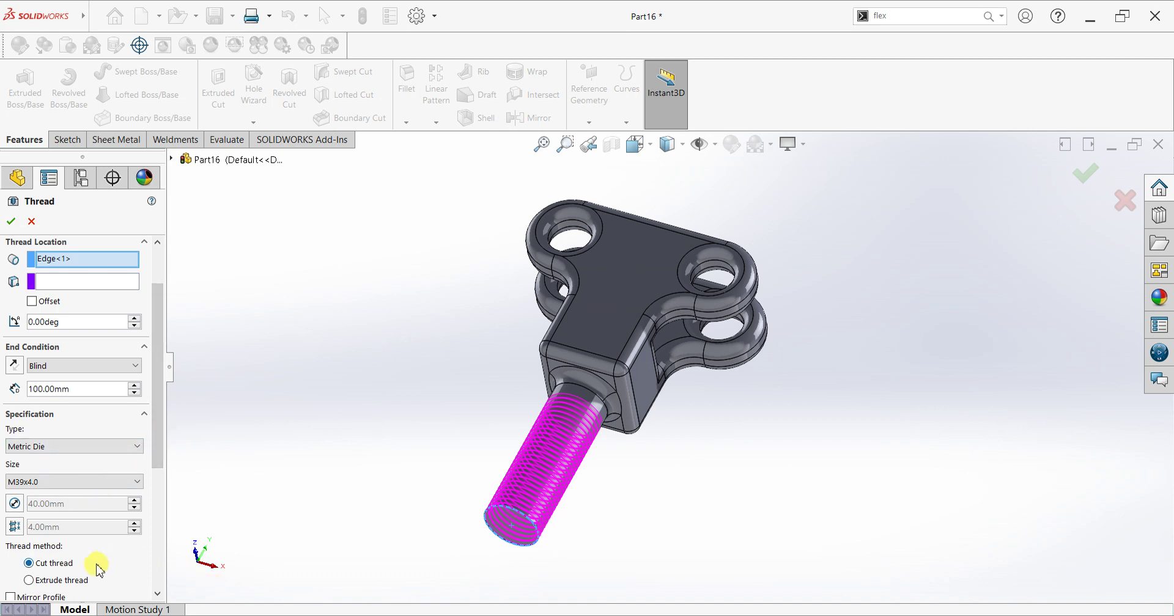
middle_drag(438, 587, 390, 500)
scroll(483, 477, down, 5)
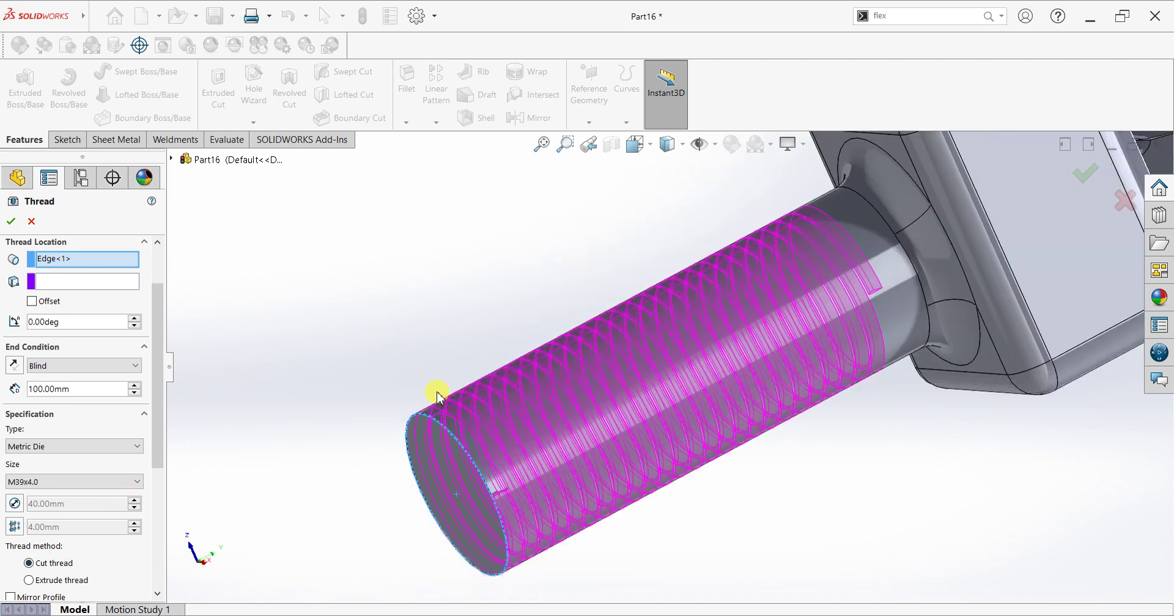
drag(153, 446, 157, 559)
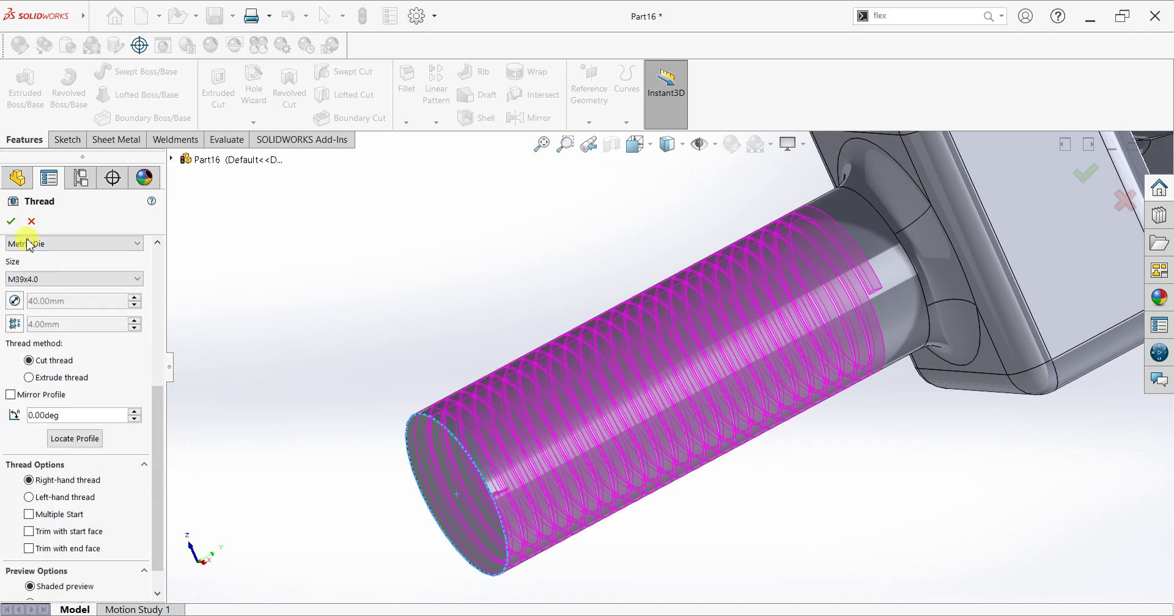
scroll(72, 489, down, 1)
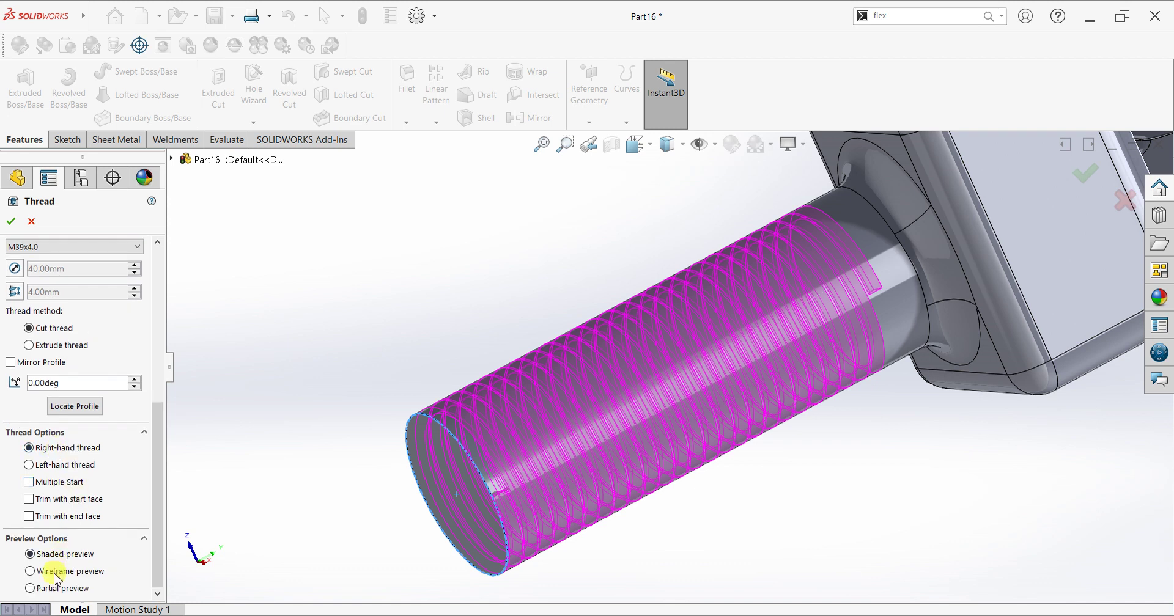
drag(157, 538, 157, 432)
- Try the Metric Tap thread type in the preview and switch back to Metric Die
click(71, 422)
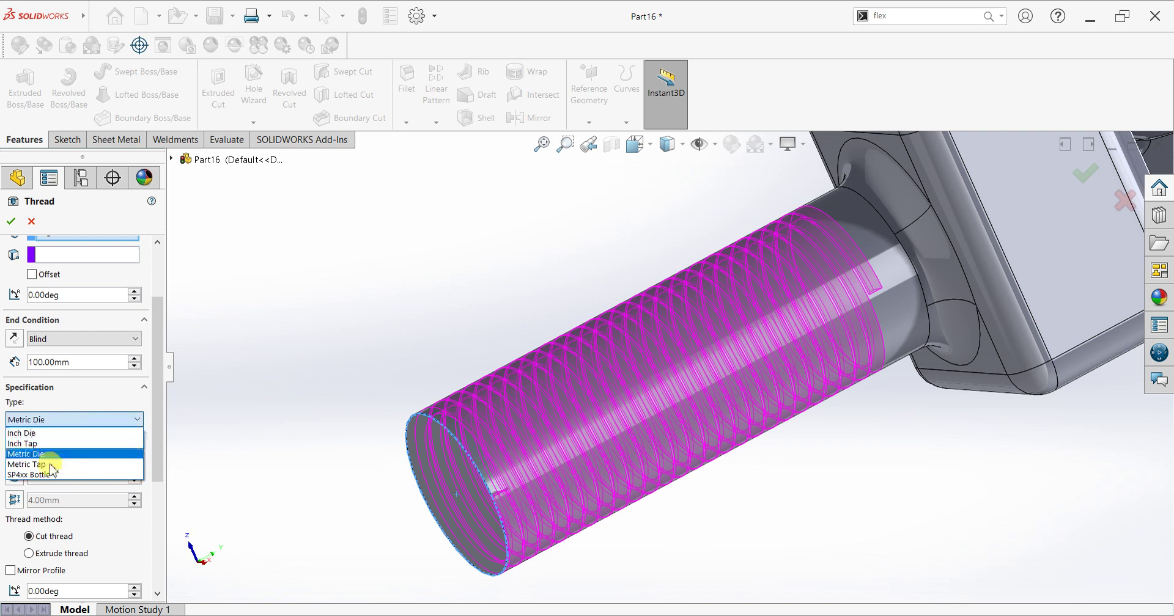
click(49, 465)
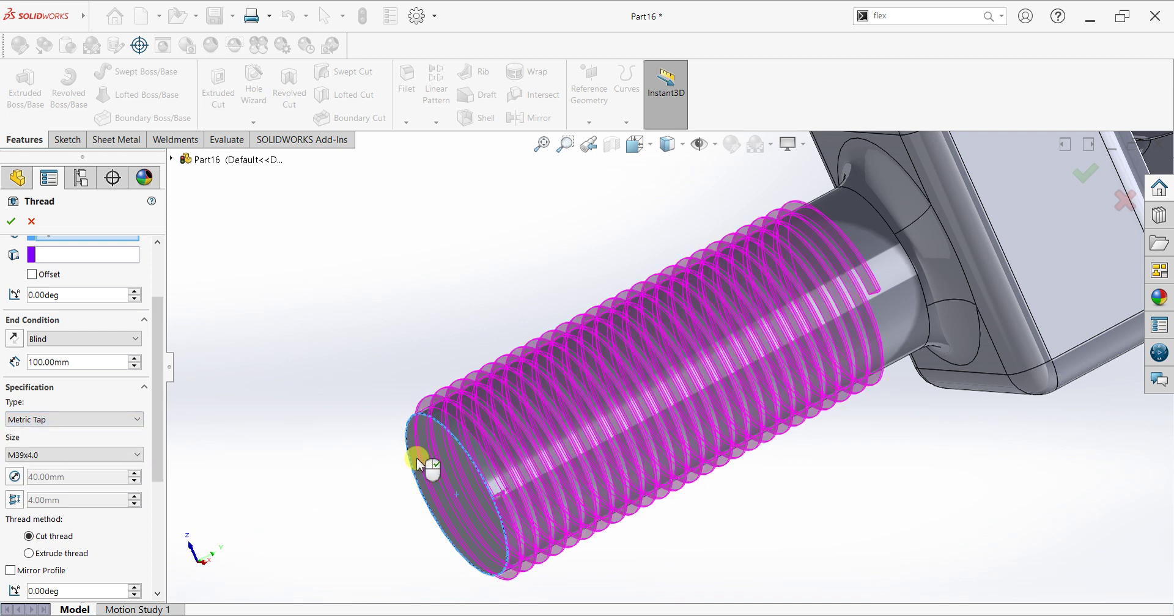
middle_drag(406, 479, 373, 462)
scroll(296, 431, down, 4)
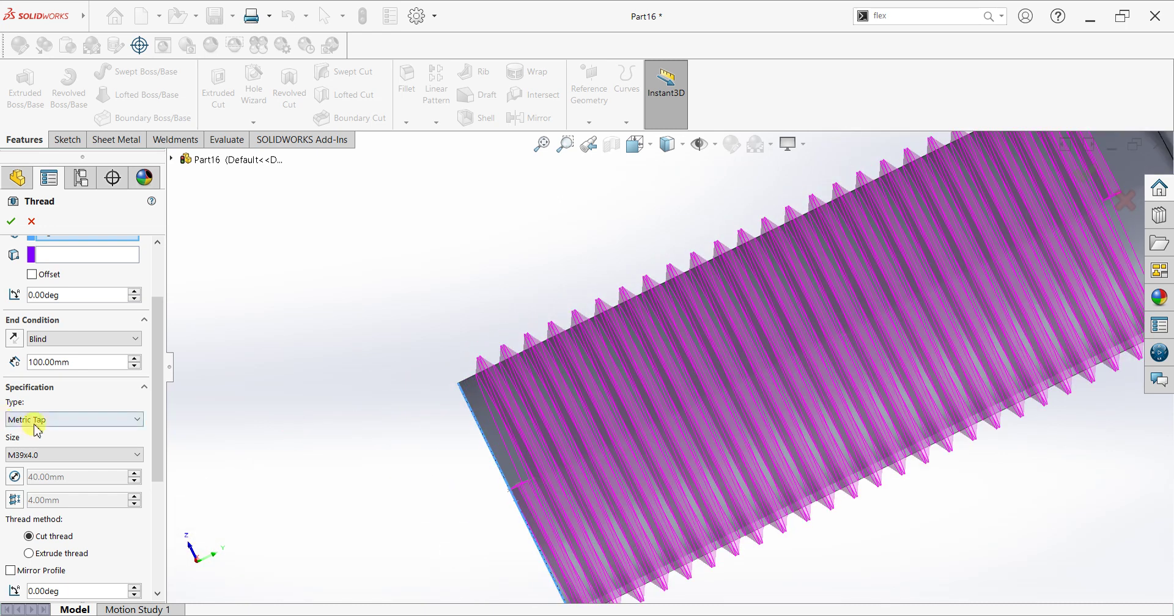
click(45, 419)
click(46, 453)
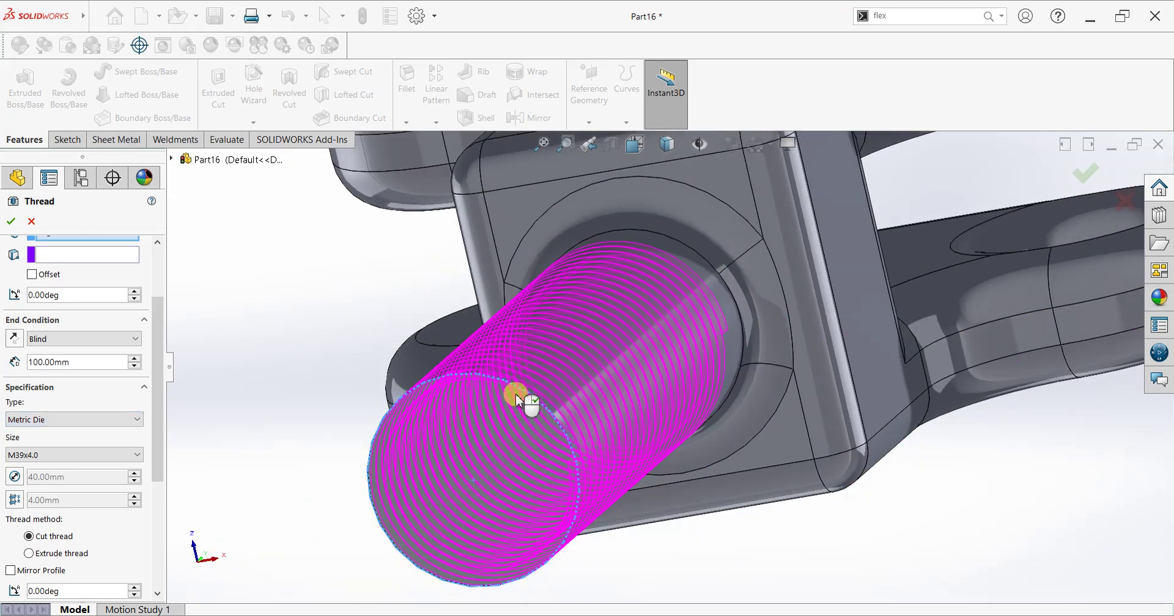
middle_drag(519, 401, 615, 468)
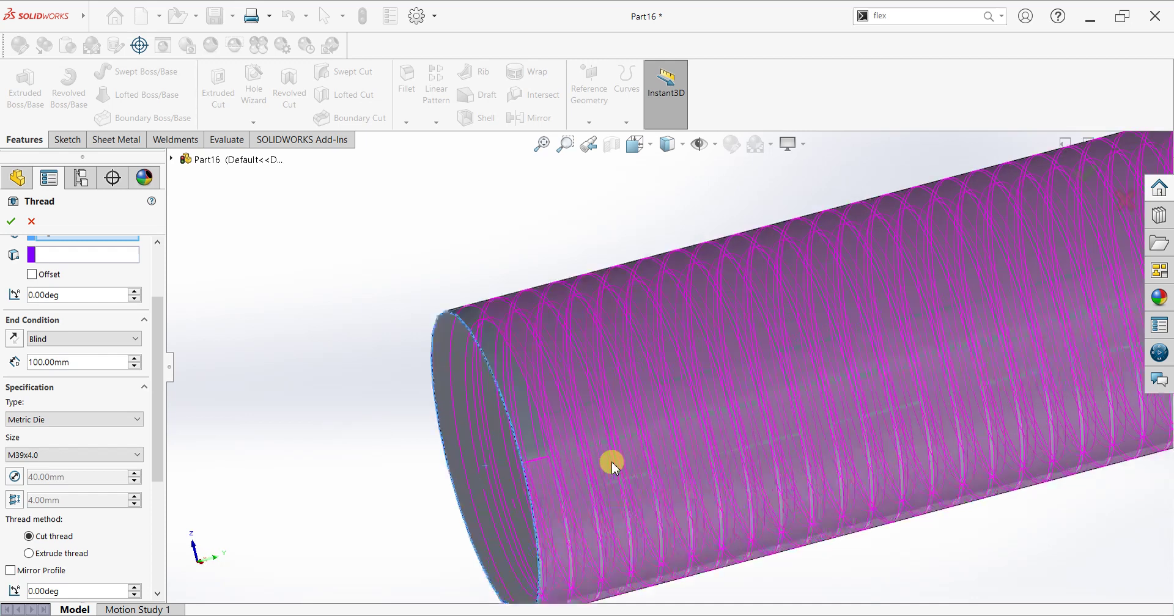
scroll(612, 469, down, 1)
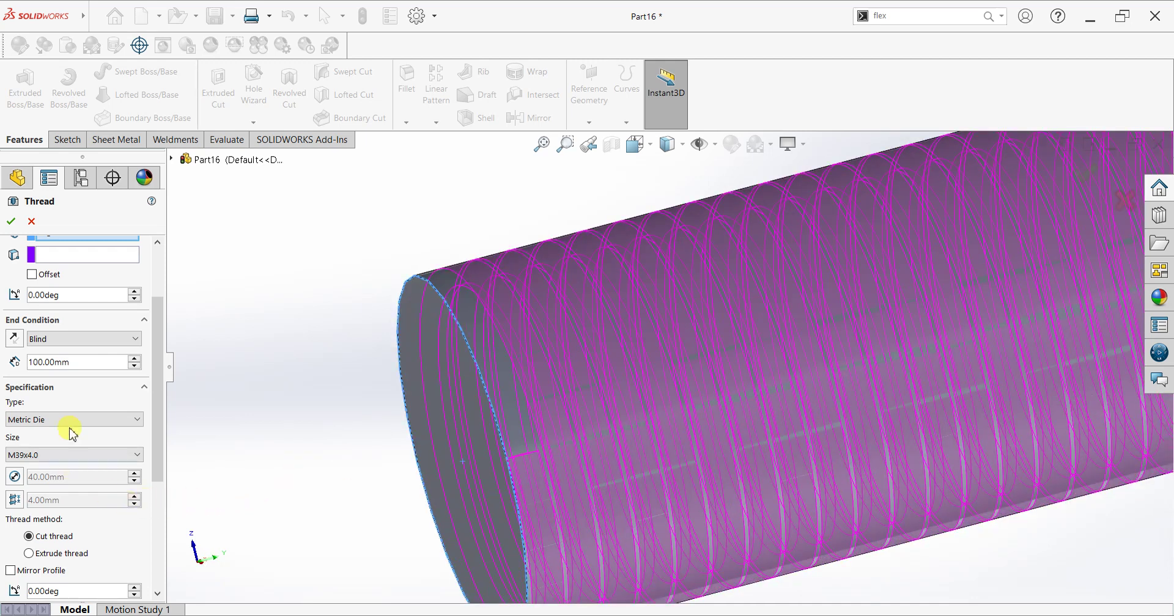
- Offset the thread start by 10 mm, reversed so it begins beyond the shaft's free end
click(46, 276)
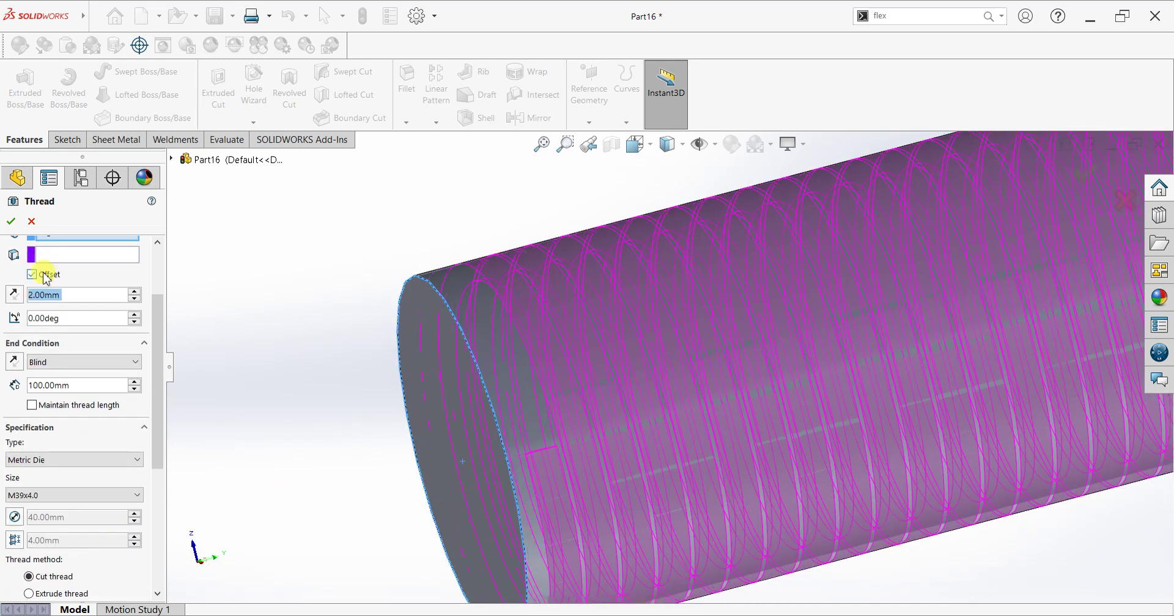
text(10)
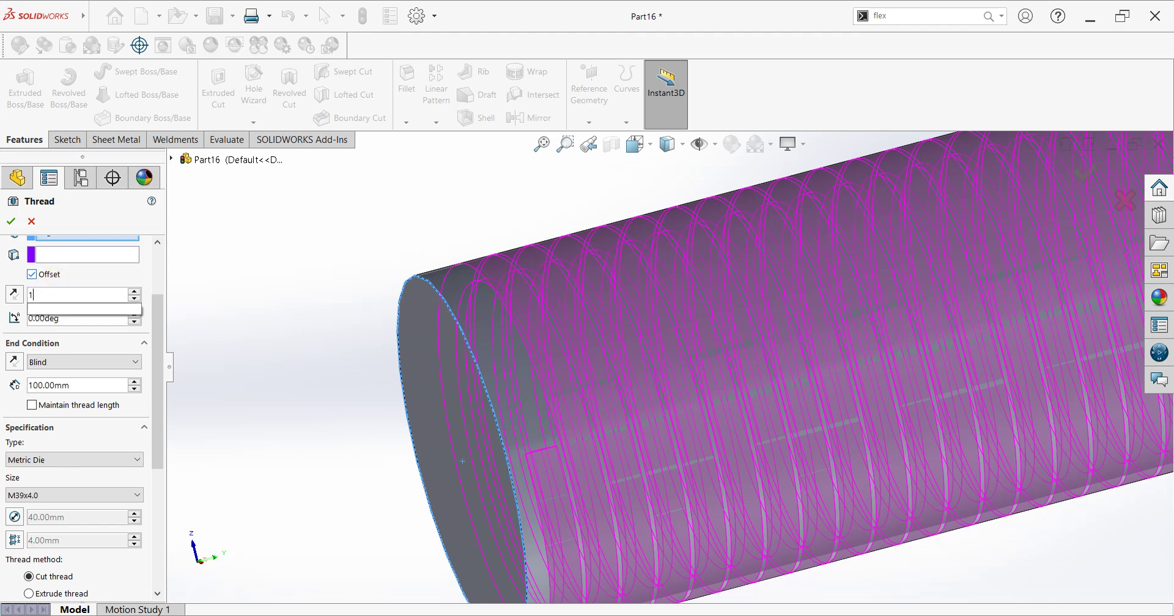
key(Return)
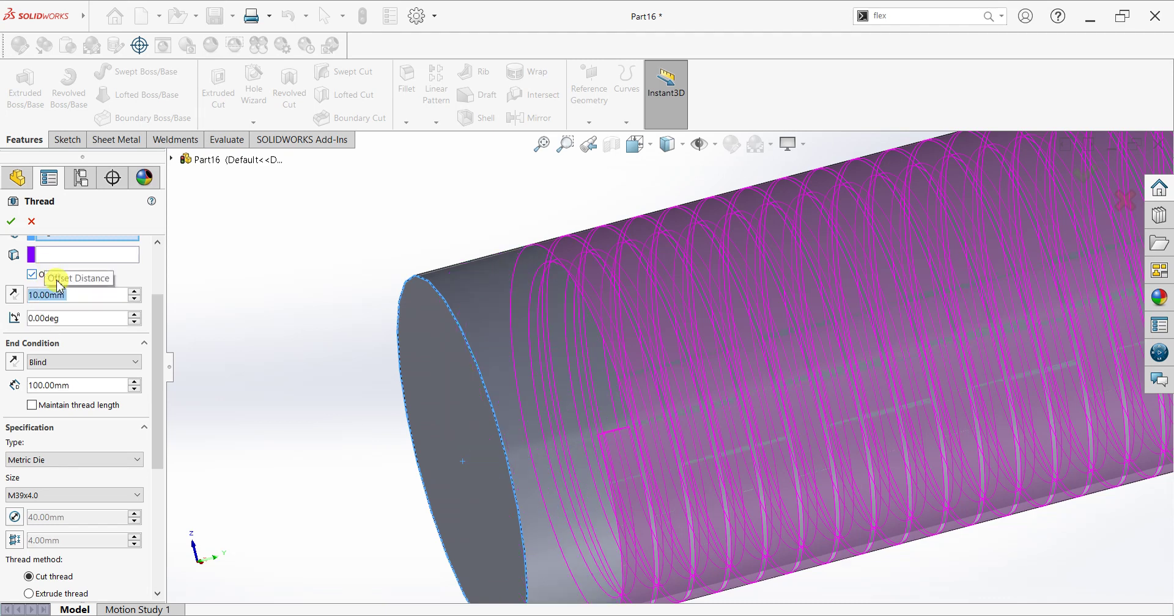
click(22, 300)
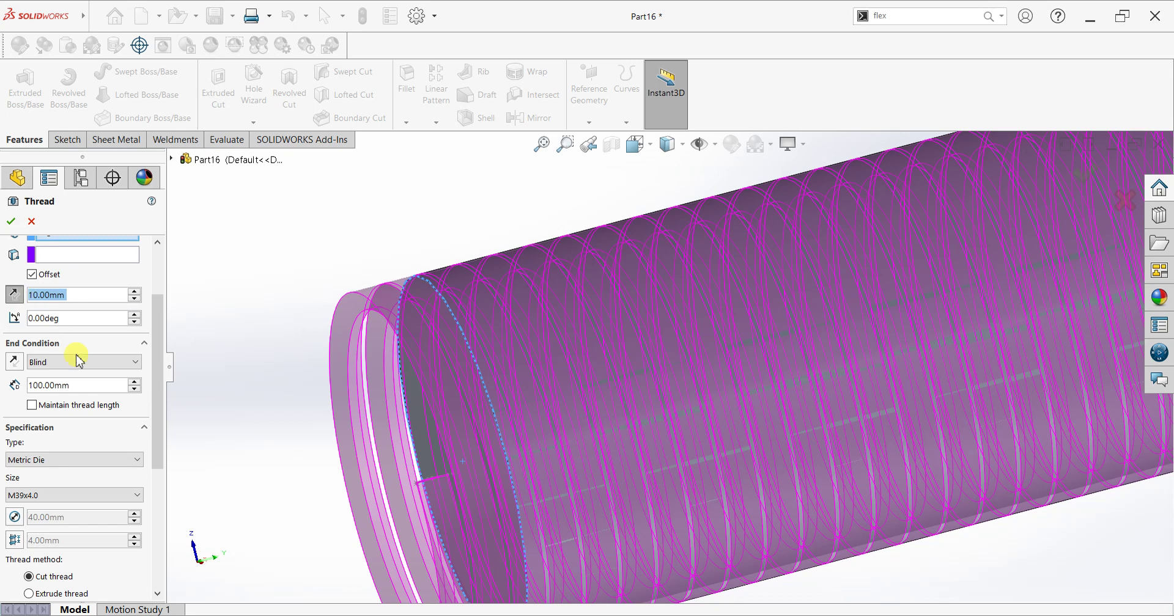
- Increase the thread depth by 10 mm to 110 mm and create the cut thread
click(81, 387)
text(+10)
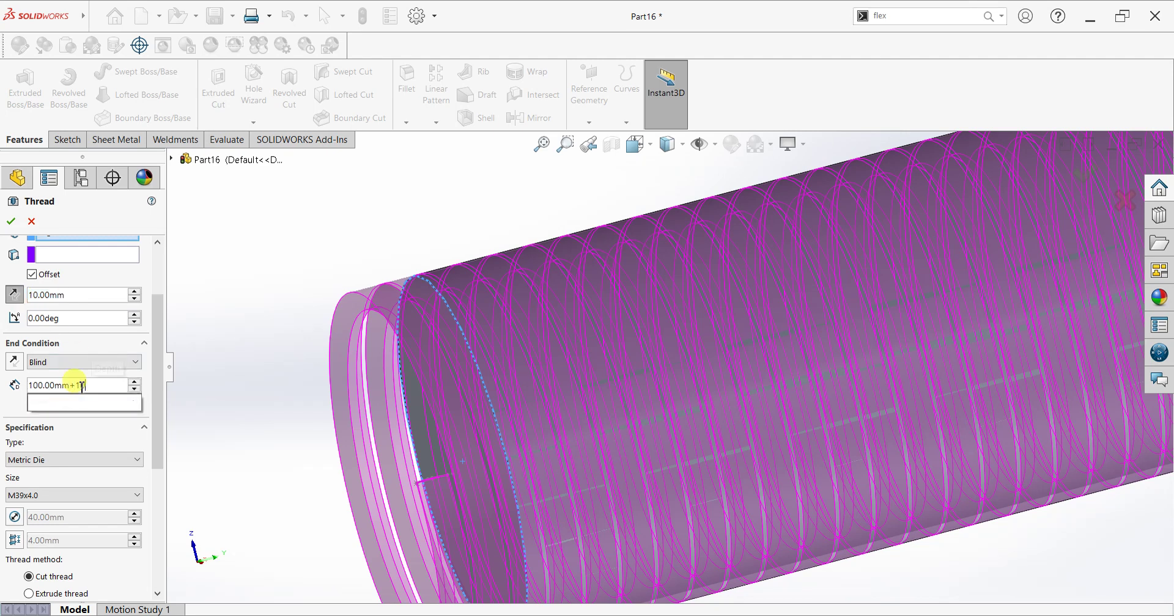
key(Return)
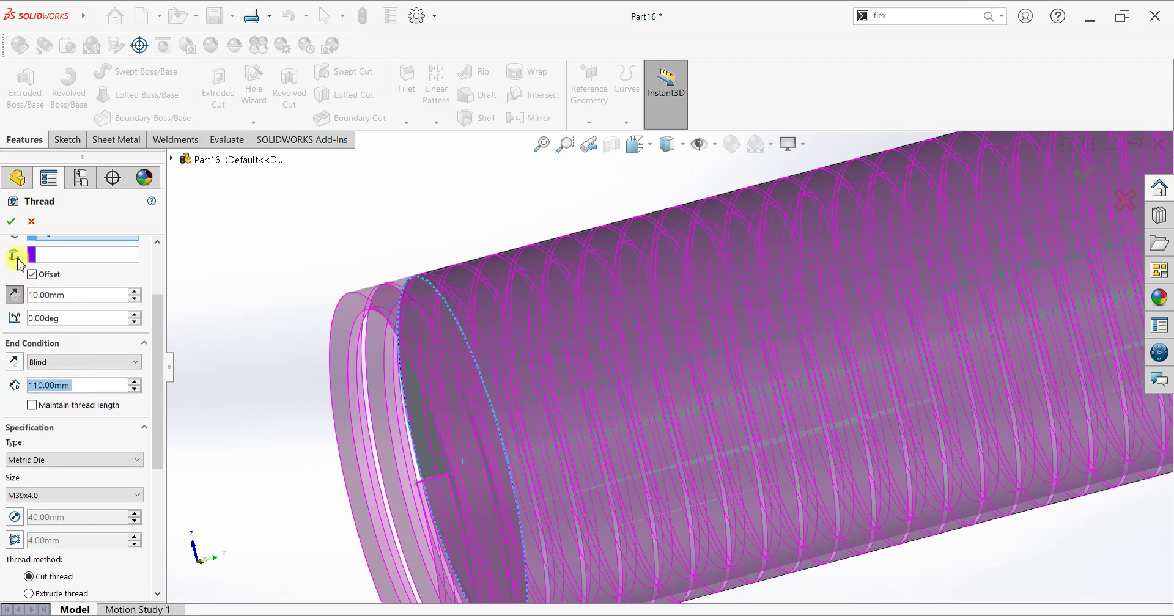
click(11, 221)
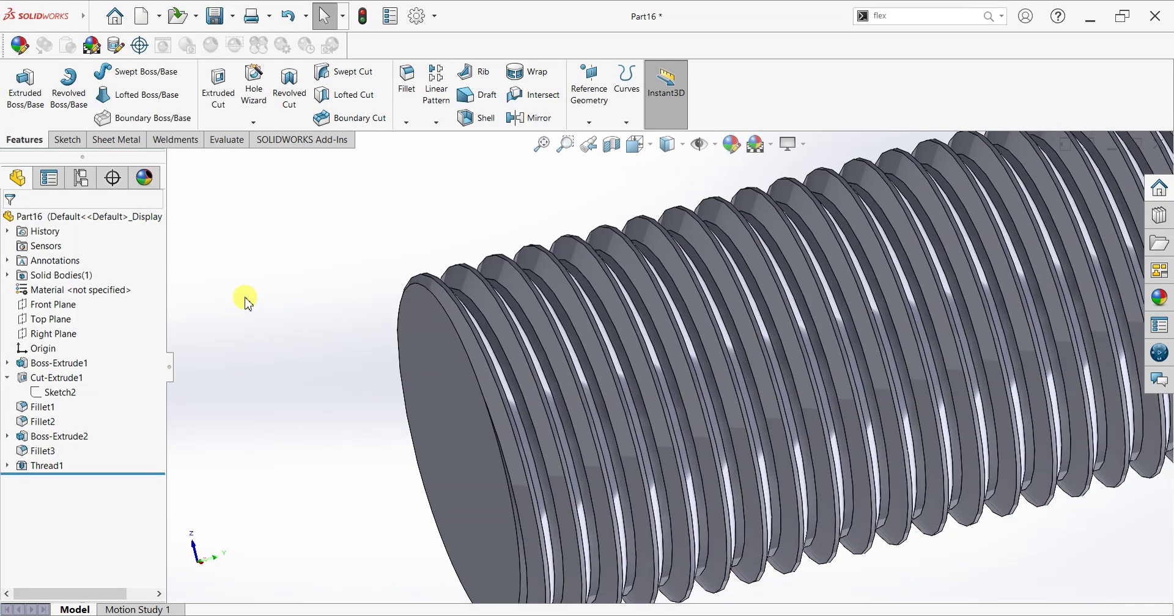
- Examine the threaded shaft and the forked bracket from several angles
scroll(275, 302, up, 5)
middle_drag(559, 241, 568, 163)
scroll(665, 286, up, 3)
scroll(1007, 241, down, 3)
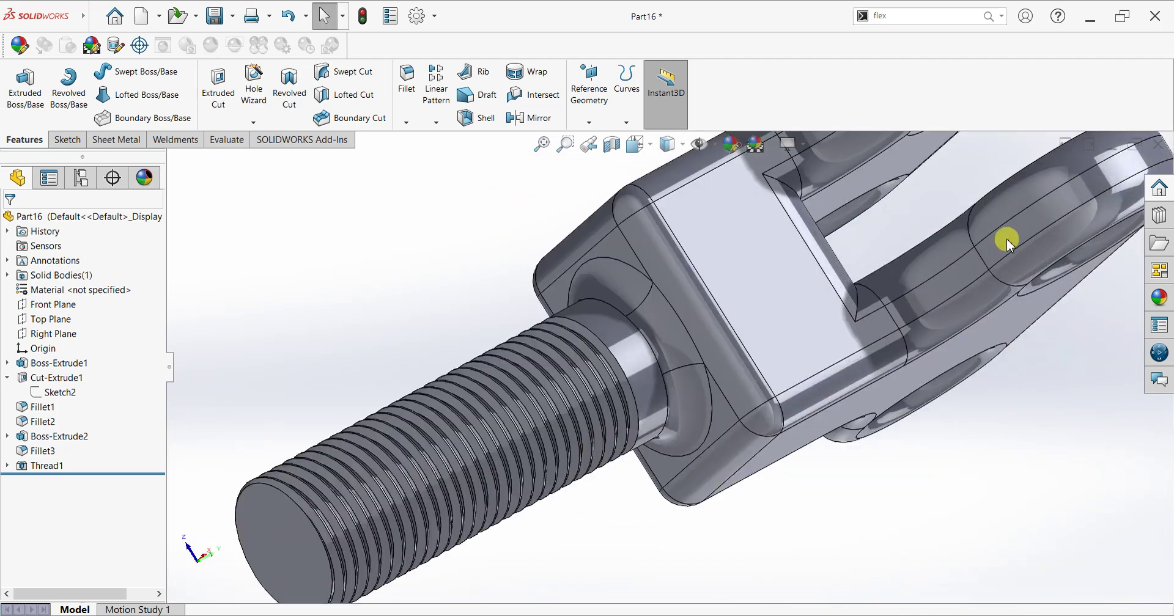
scroll(1007, 241, up, 4)
middle_drag(996, 243, 922, 187)
scroll(922, 187, up, 2)
scroll(923, 188, down, 1)
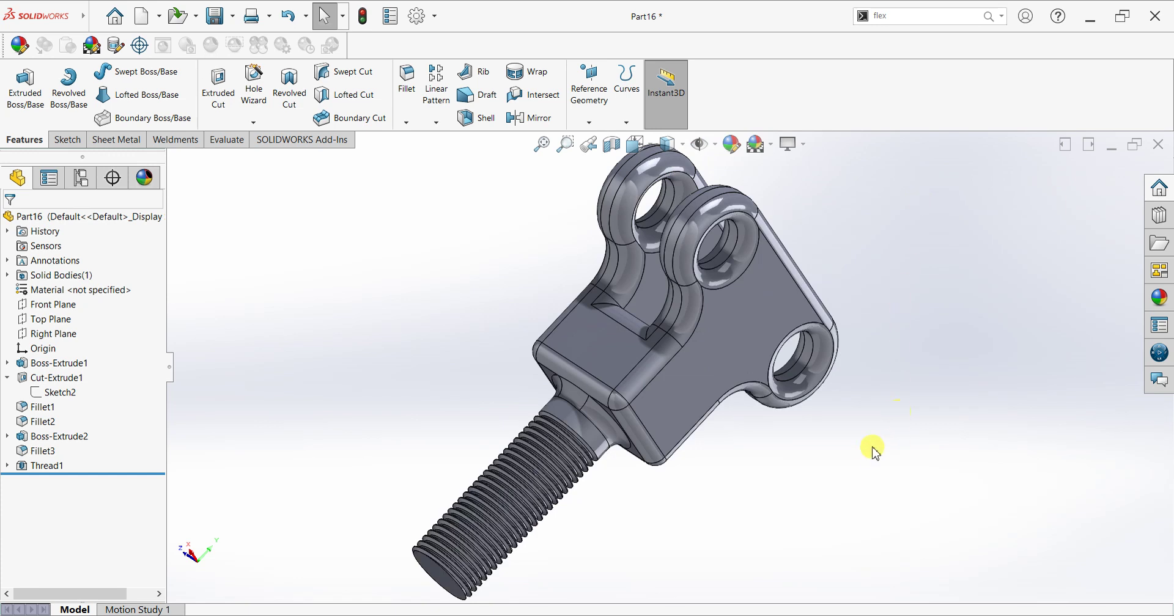
- Start a sketch on the shaft's free end face and draw a circle about 13 mm in diameter centred on the origin
middle_drag(702, 512, 536, 496)
click(536, 495)
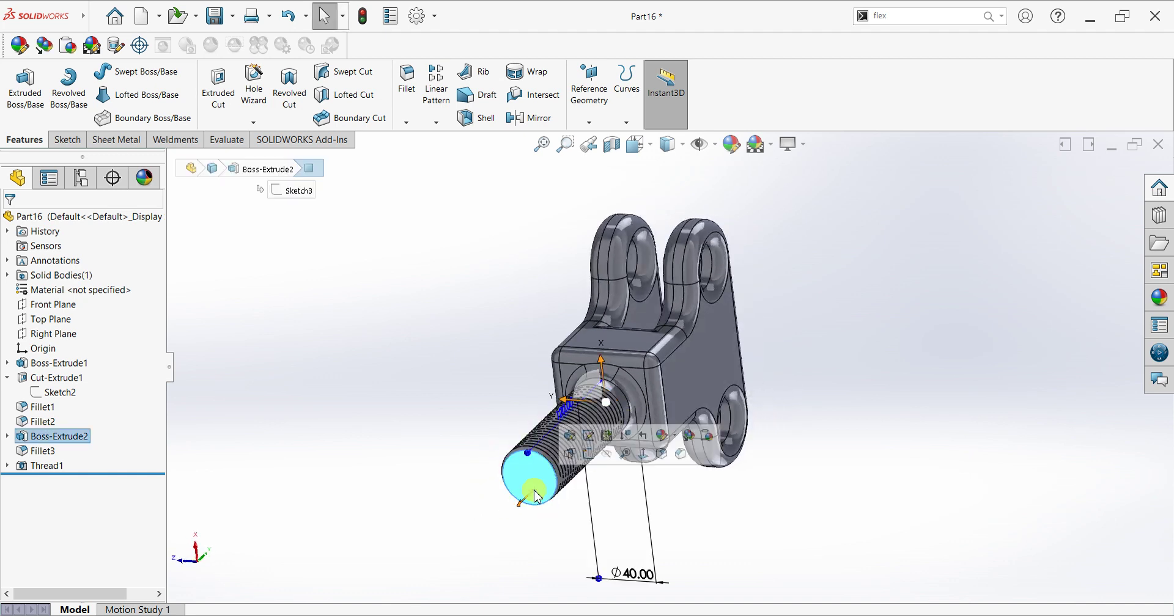
key(ctrl+8)
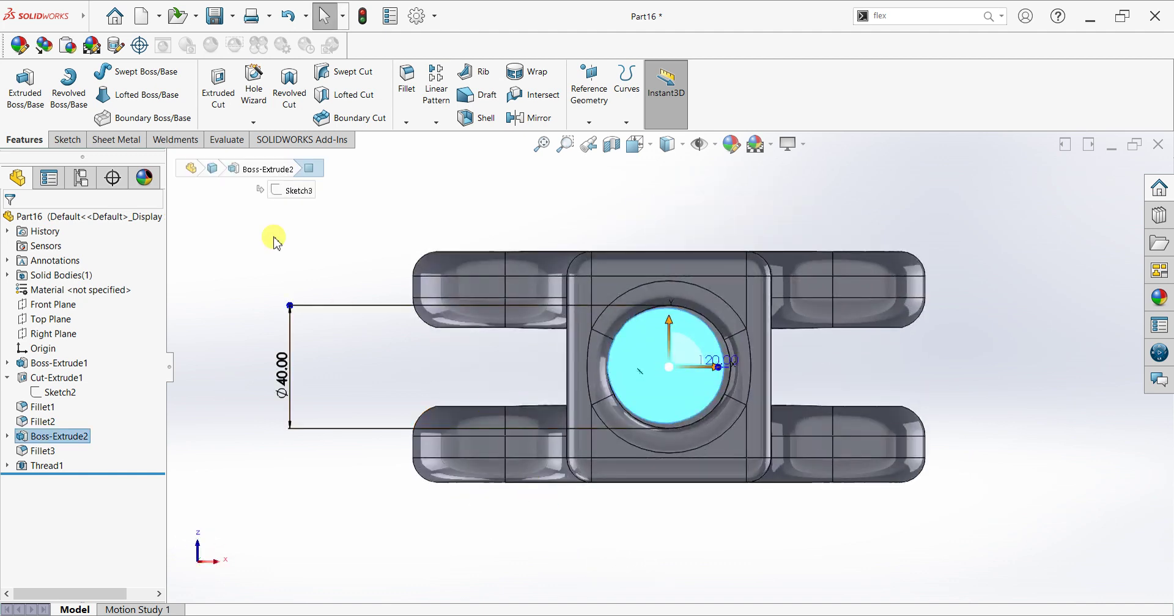
click(68, 140)
click(18, 83)
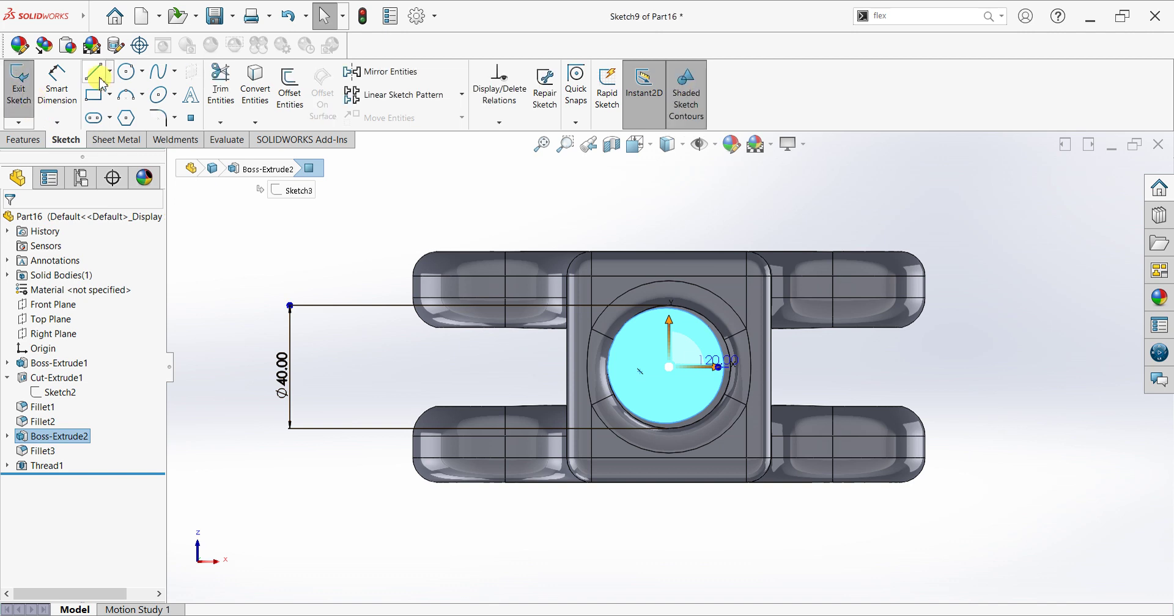
click(131, 77)
click(670, 367)
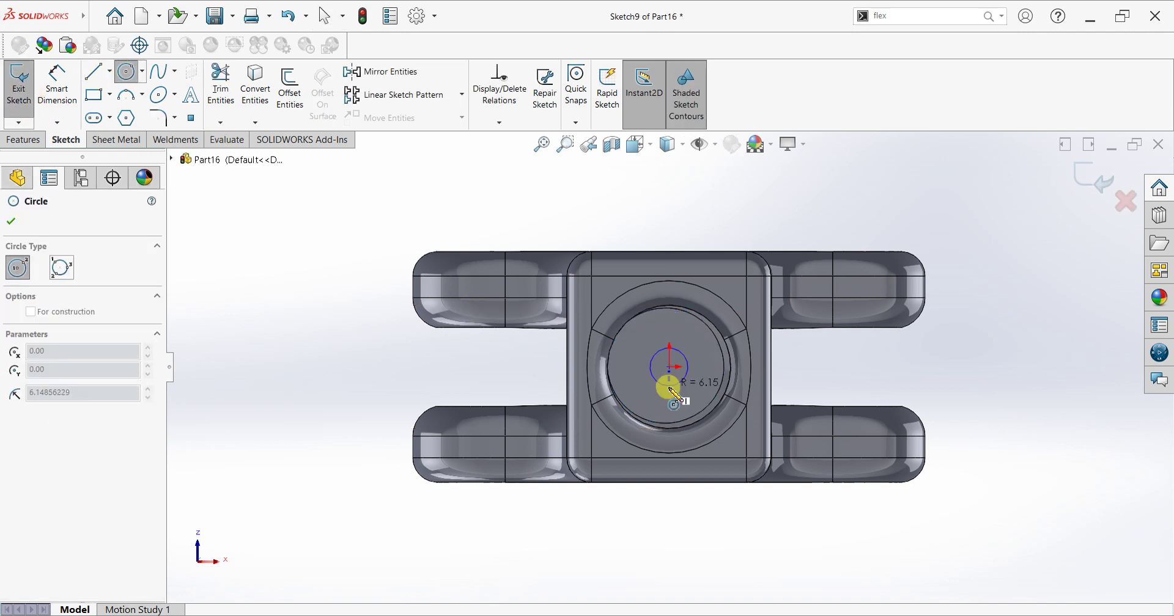
click(669, 389)
- Dimension the circle's diameter on the shaft end face to 15 mm
click(57, 86)
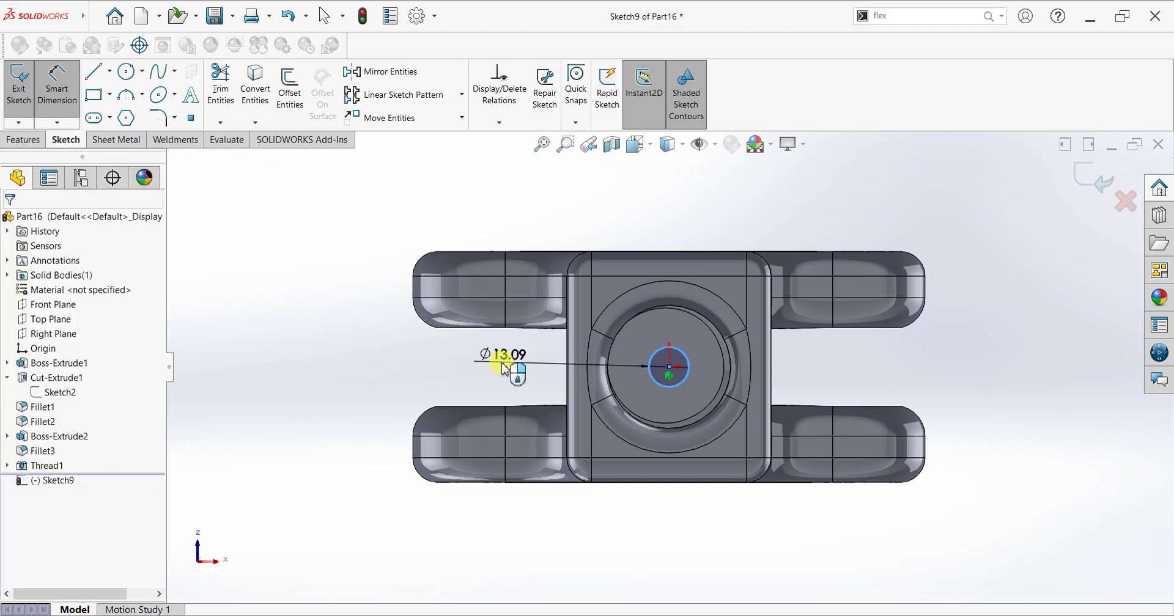
click(504, 369)
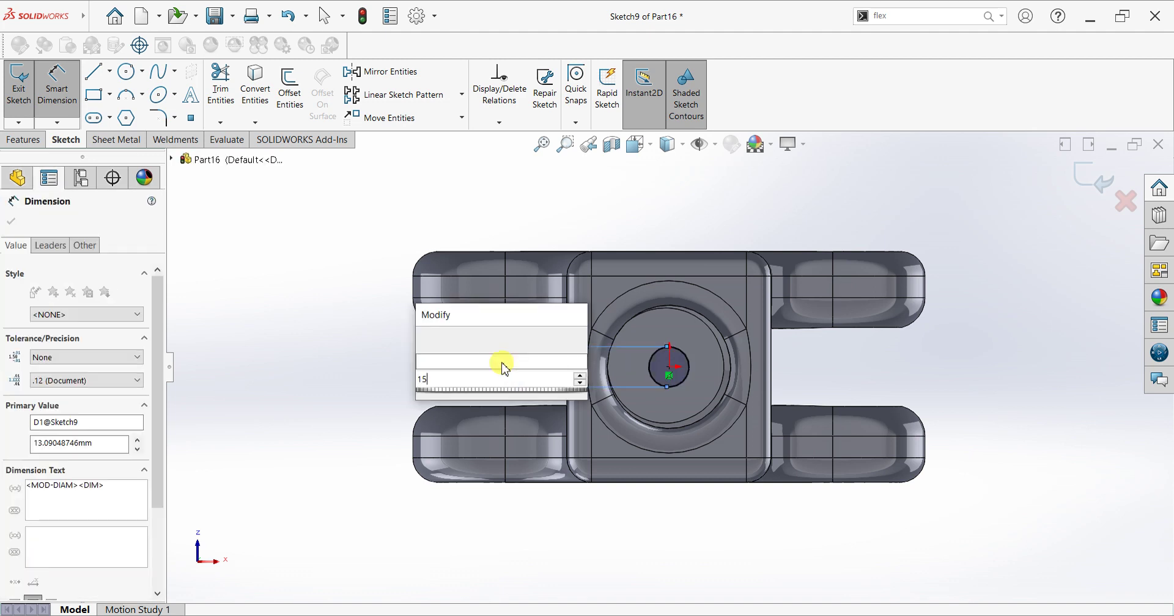
key(Return)
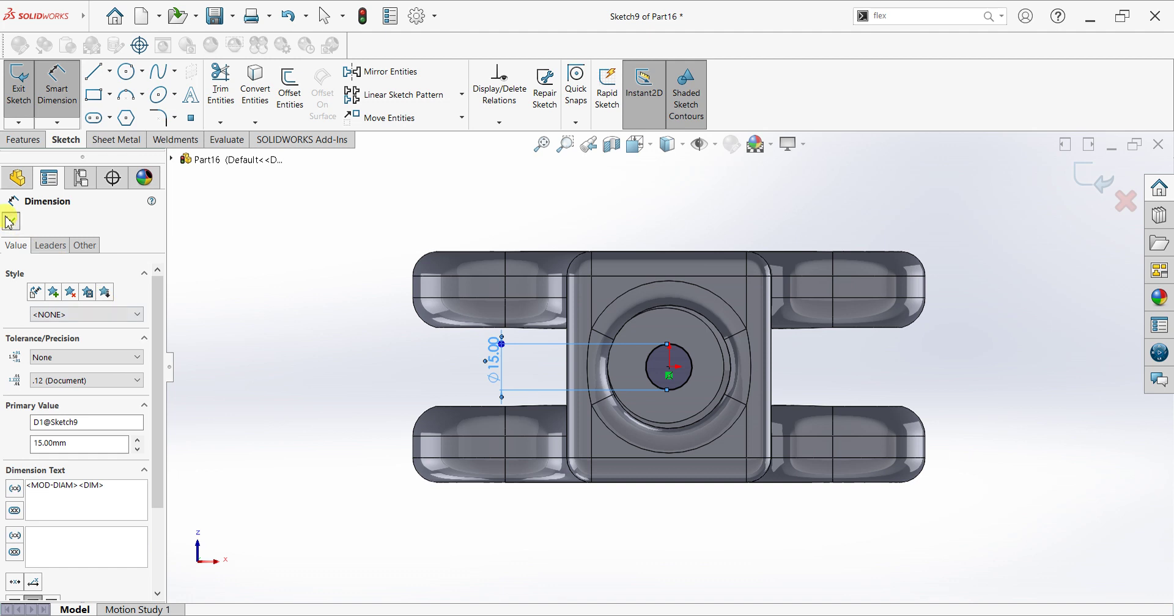
click(9, 221)
- Cut-extrude the circle 25 mm blind into the shaft with a 45° inward draft to form a conical recess
click(23, 139)
click(218, 95)
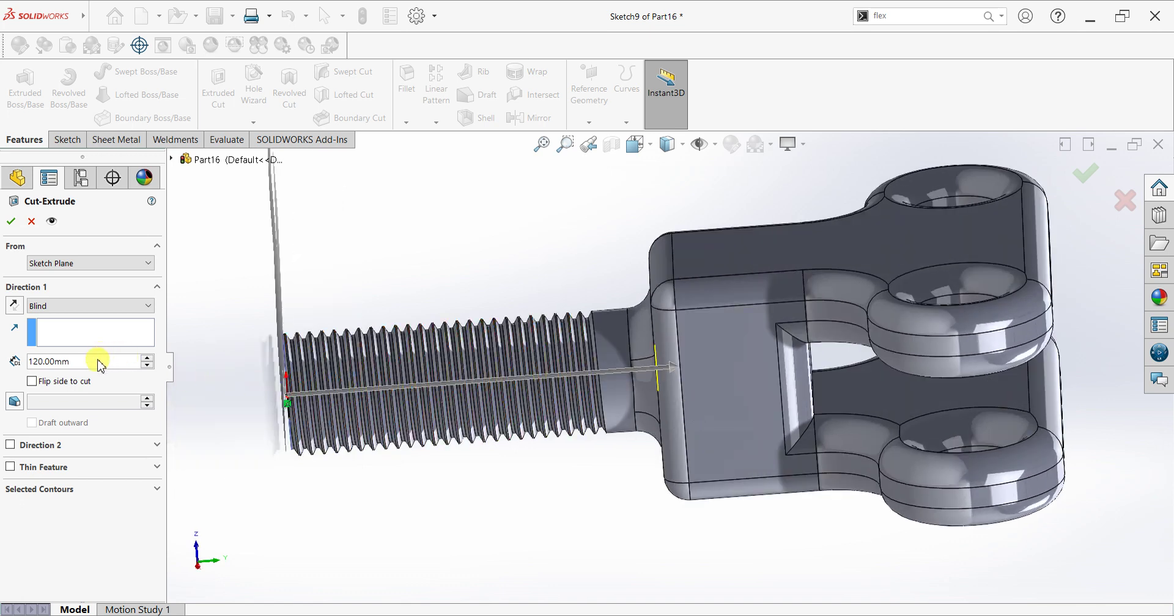
text(25)
key(Return)
middle_drag(536, 594, 184, 458)
click(14, 401)
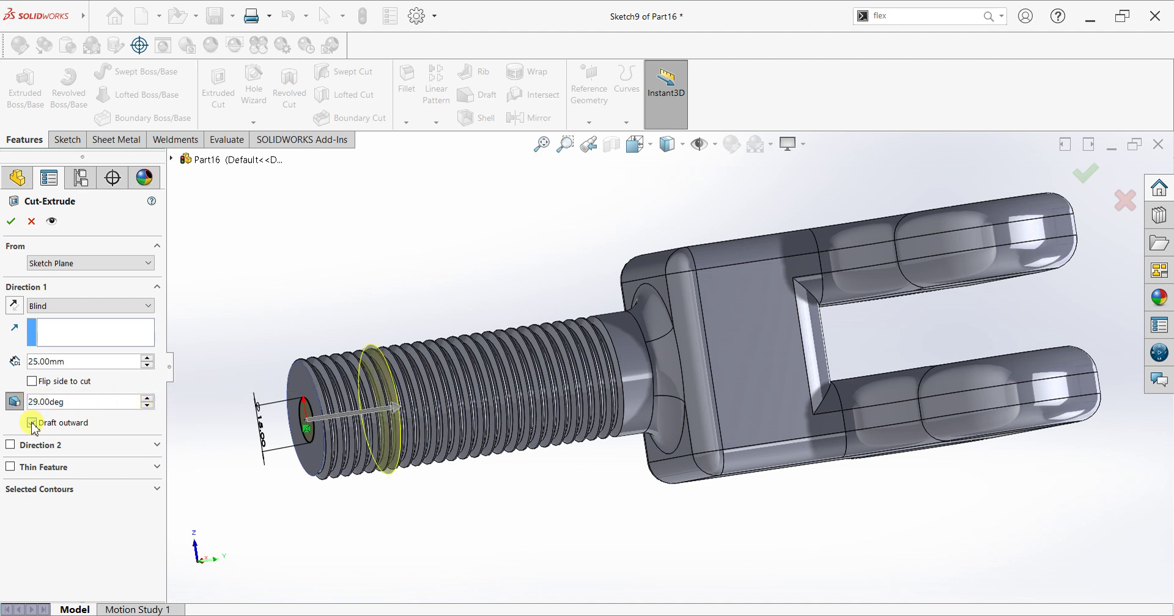
double_click(73, 406)
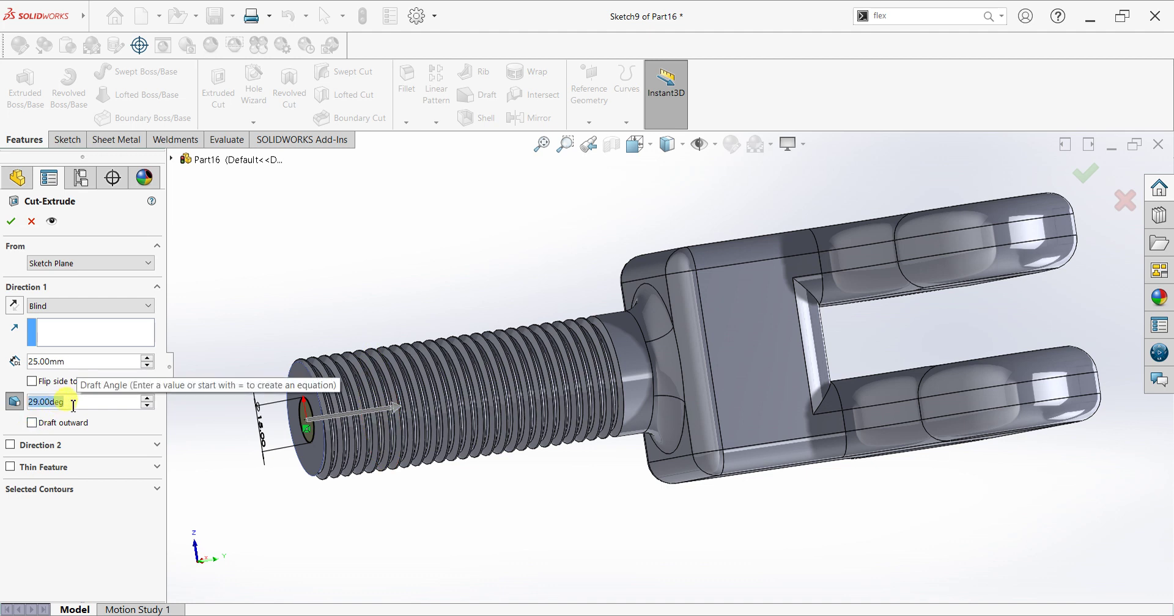
text(45)
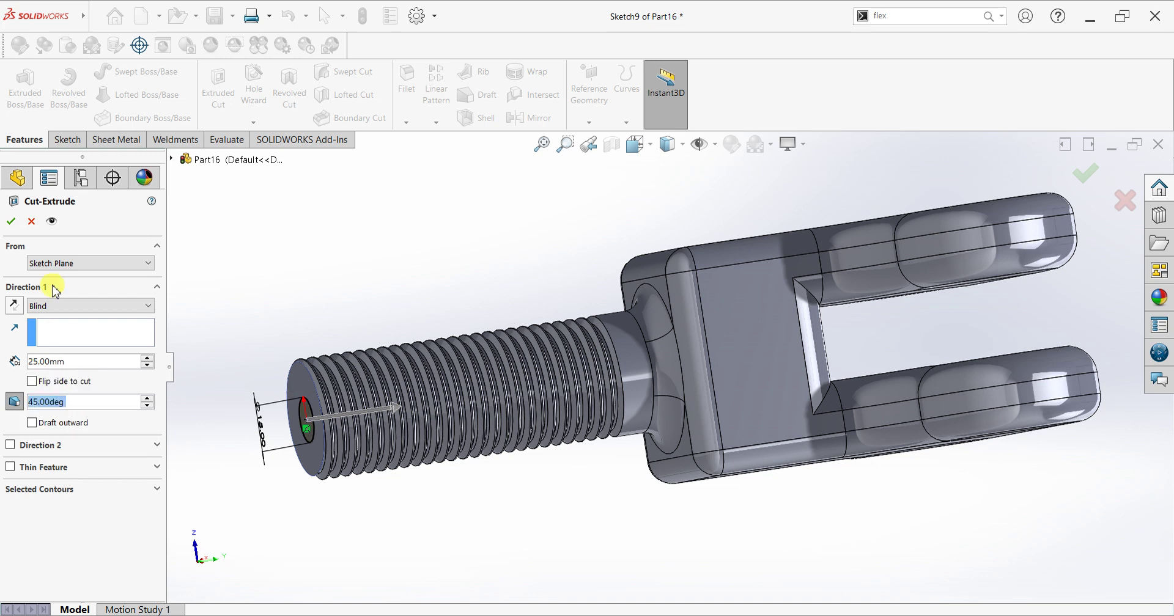
click(16, 223)
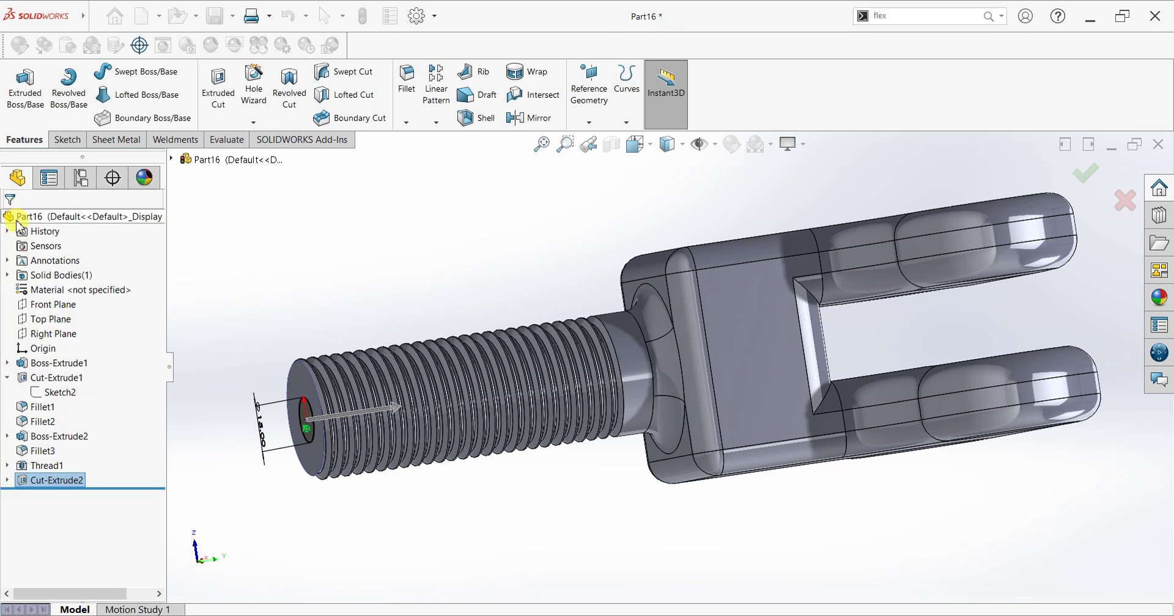
- Inspect the recess and thread in a planar section view through the Right Plane, and turn the section off
middle_drag(352, 332, 463, 389)
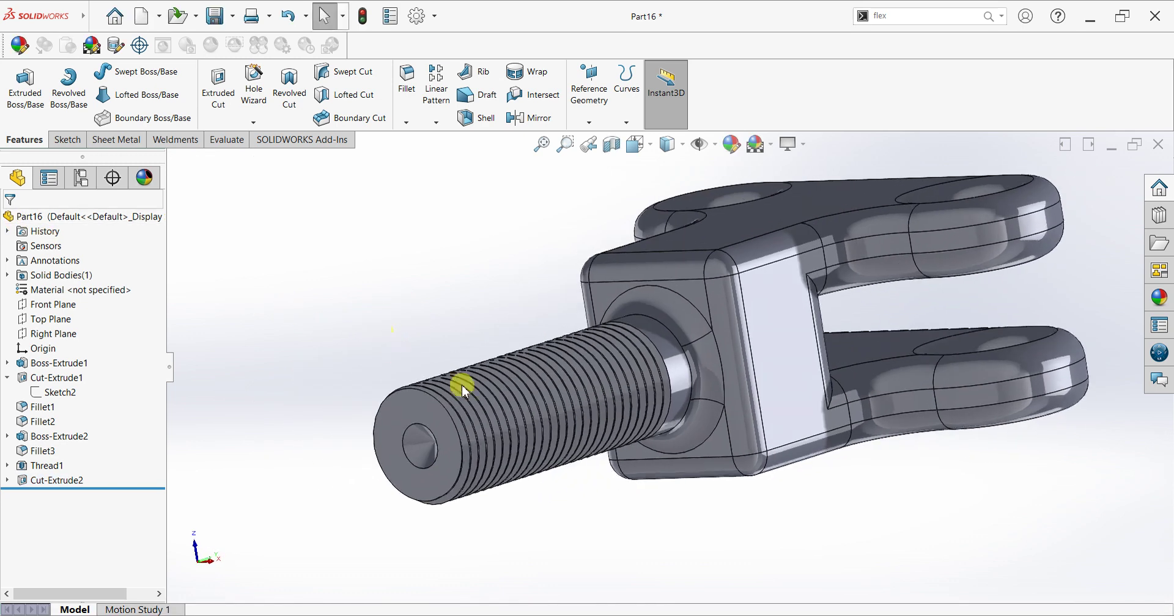
scroll(550, 384, up, 4)
middle_drag(648, 383, 629, 377)
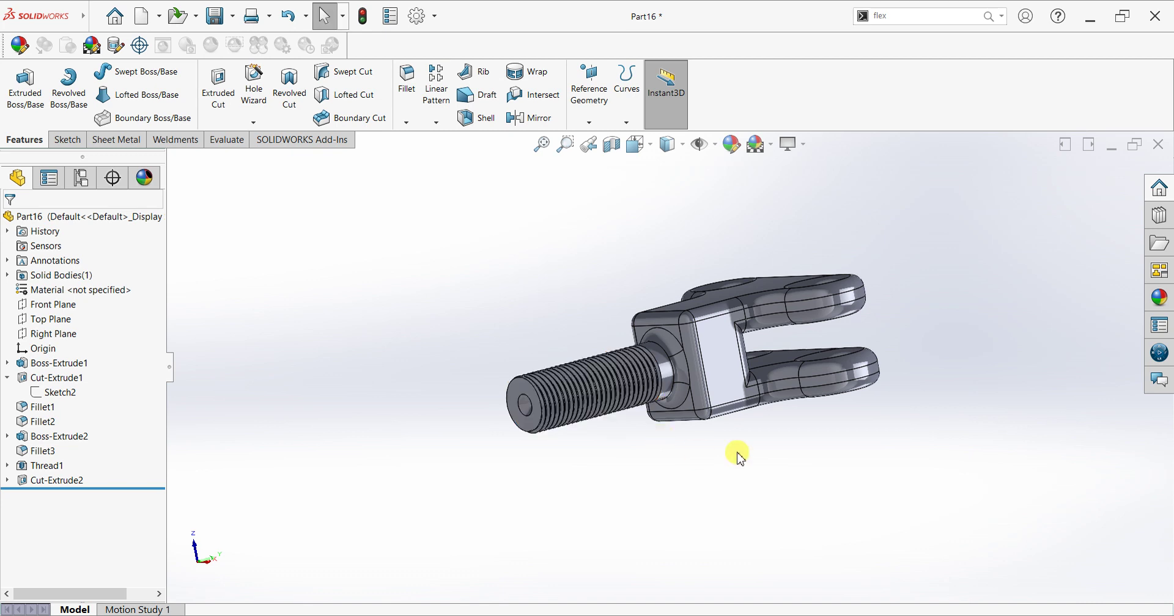
click(612, 147)
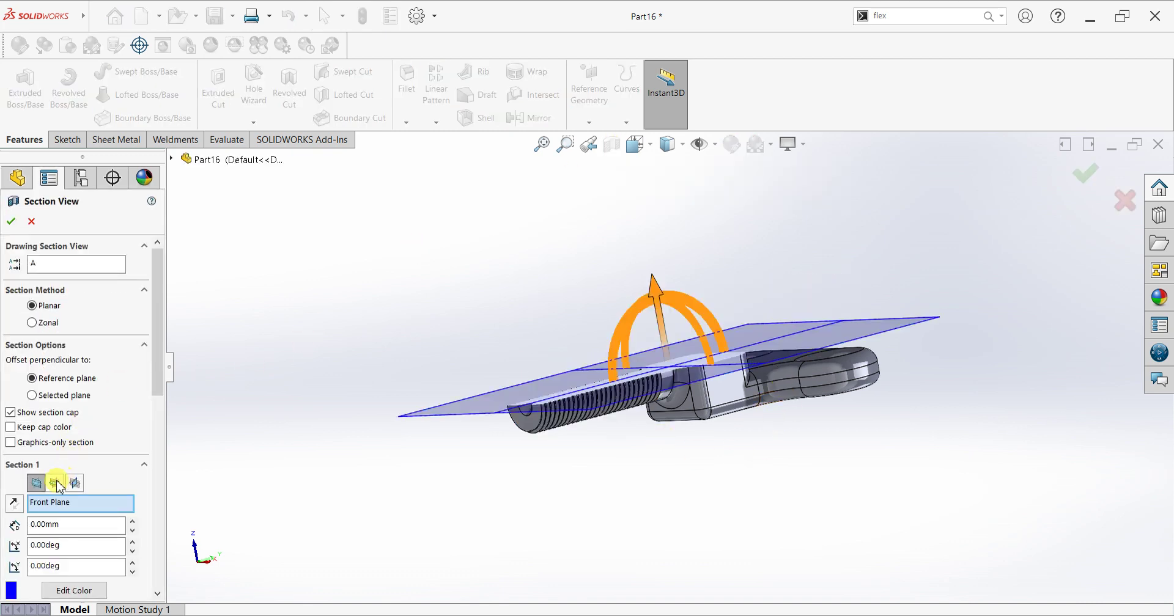
click(56, 484)
click(75, 484)
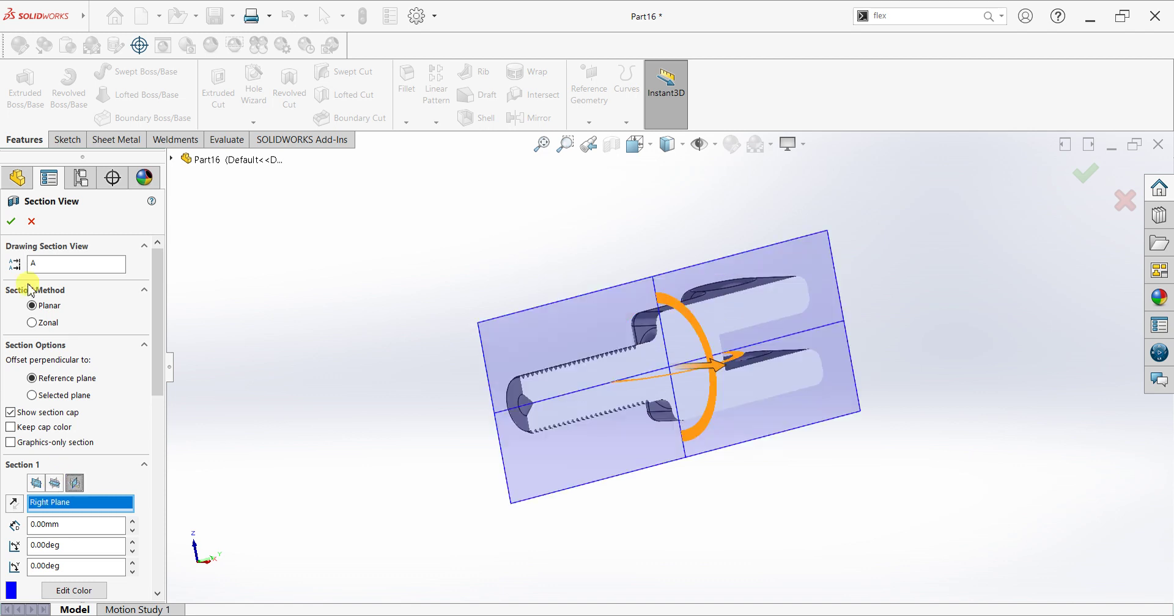
click(12, 223)
middle_drag(728, 497, 703, 536)
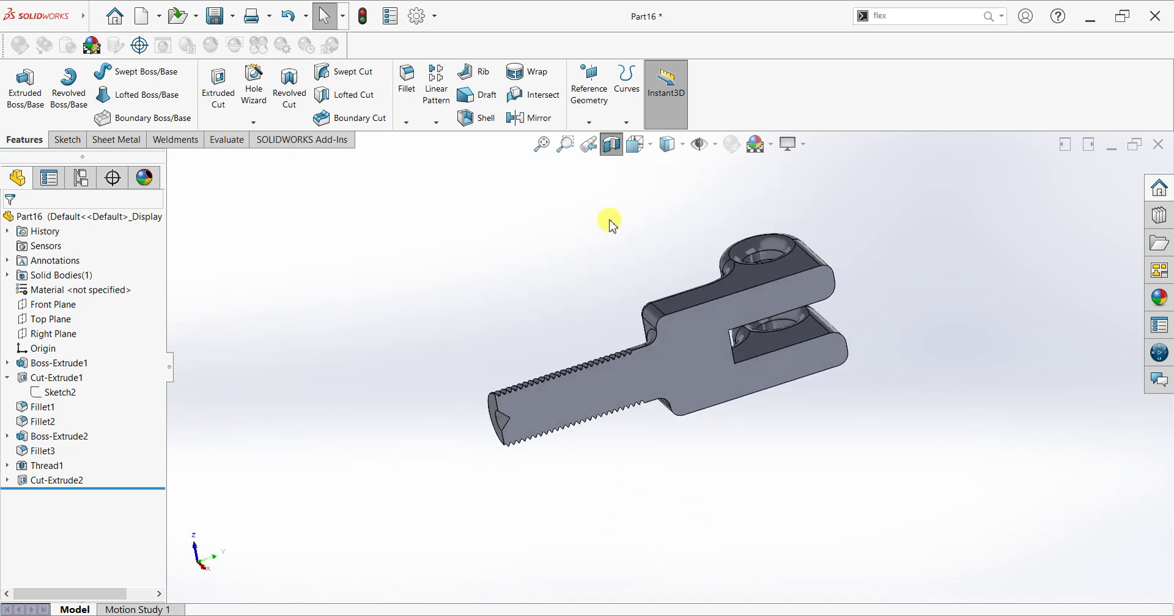
click(614, 145)
- Orient the whole bracket upright in an isometric view with the threaded shaft pointing down
middle_drag(1009, 351, 849, 360)
scroll(814, 427, up, 2)
middle_drag(784, 474, 794, 457)
key(space)
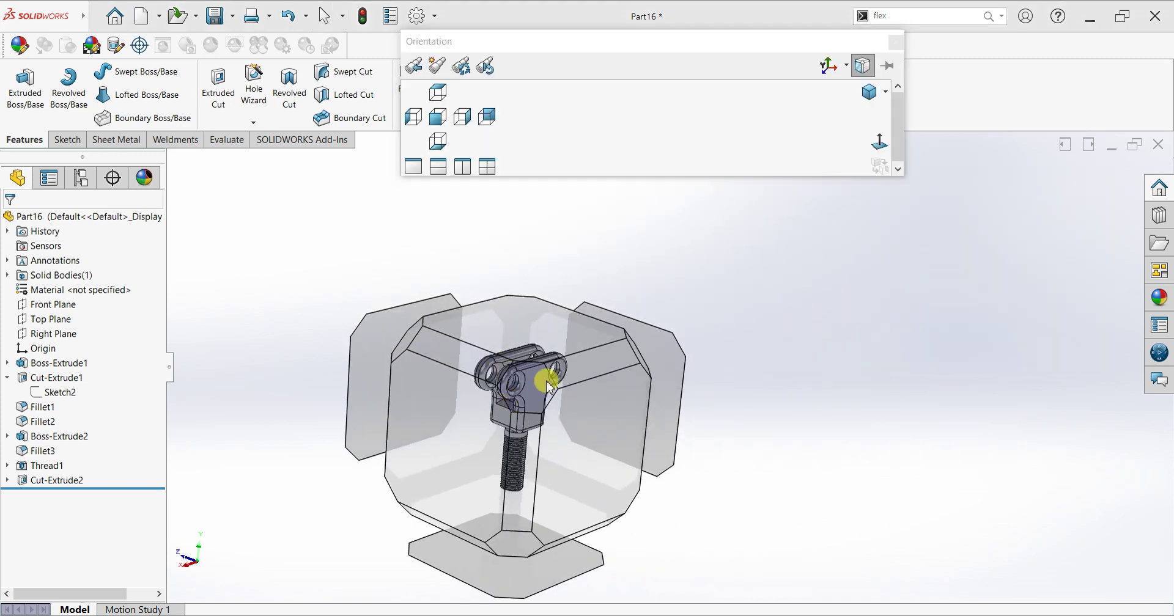
click(542, 374)
scroll(843, 361, down, 1)
scroll(844, 361, up, 1)
scroll(864, 314, down, 1)
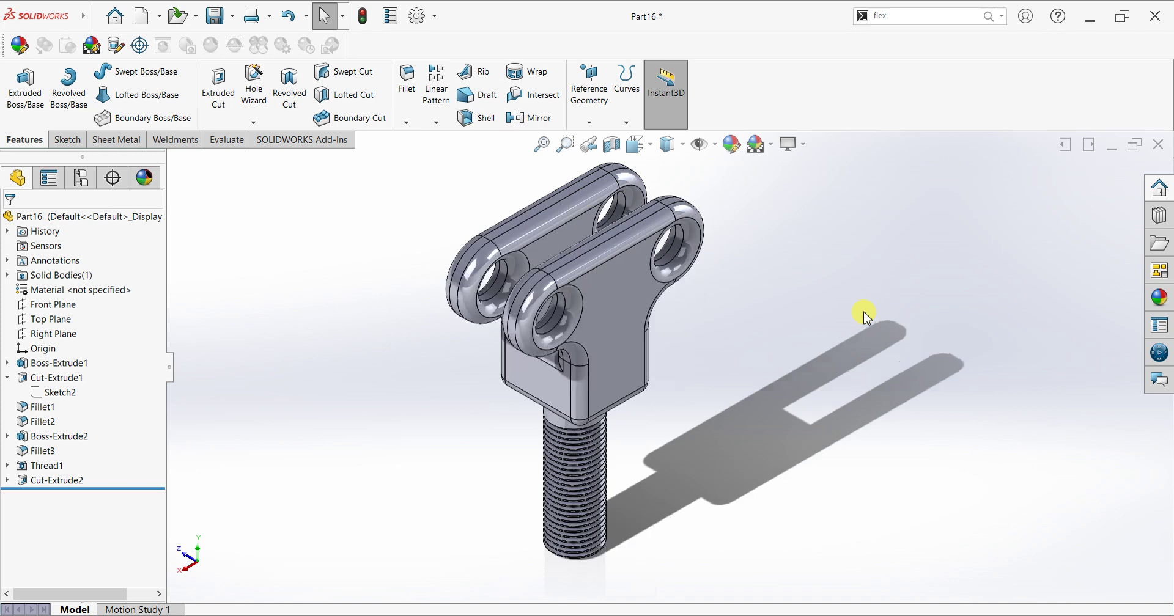
- Apply the Aluminum Bronze material from the Copper Alloys category to the part
right_click(94, 289)
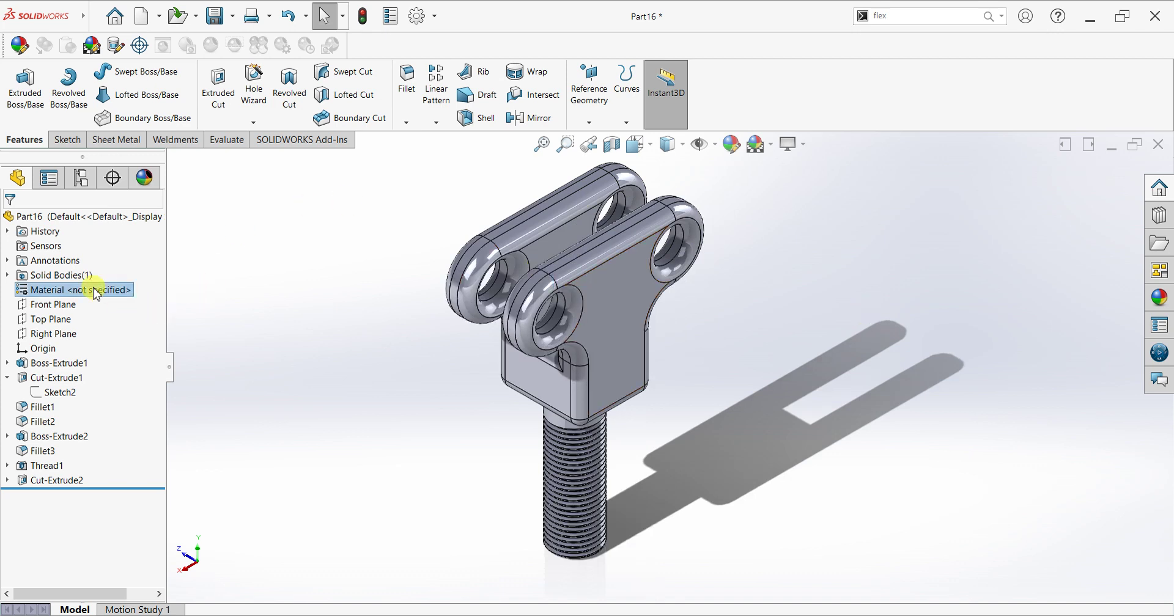
click(121, 297)
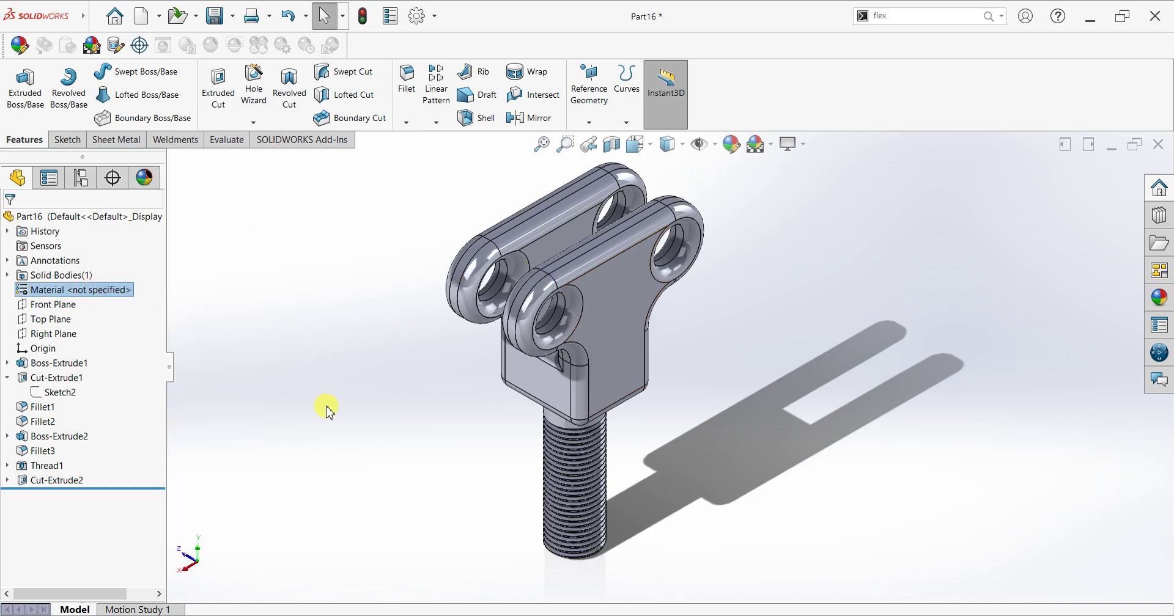
scroll(396, 396, down, 4)
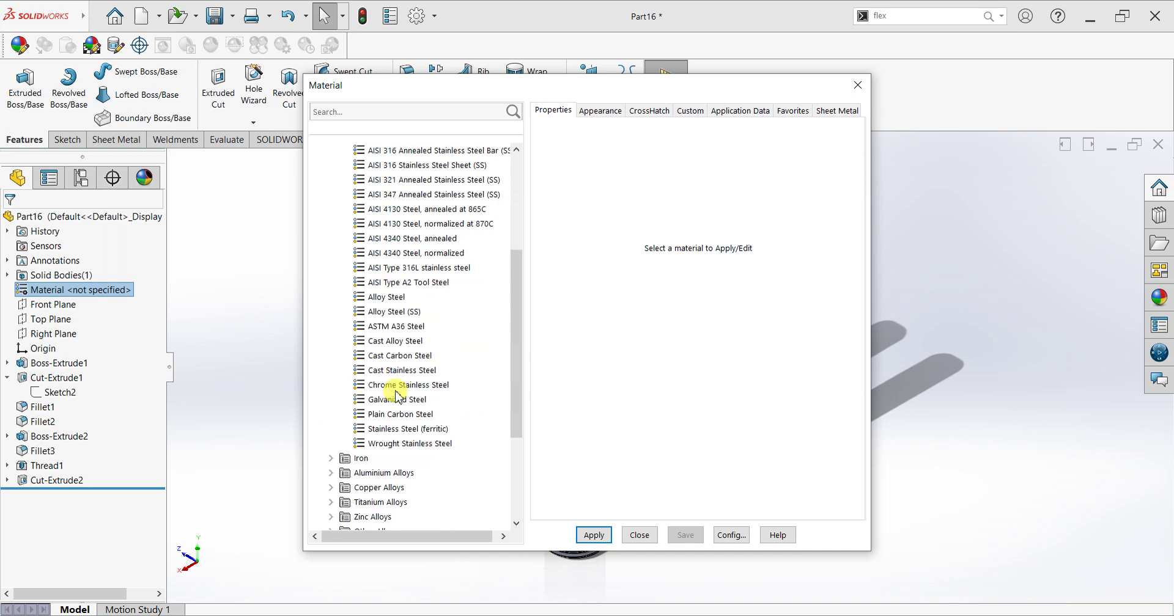
click(420, 432)
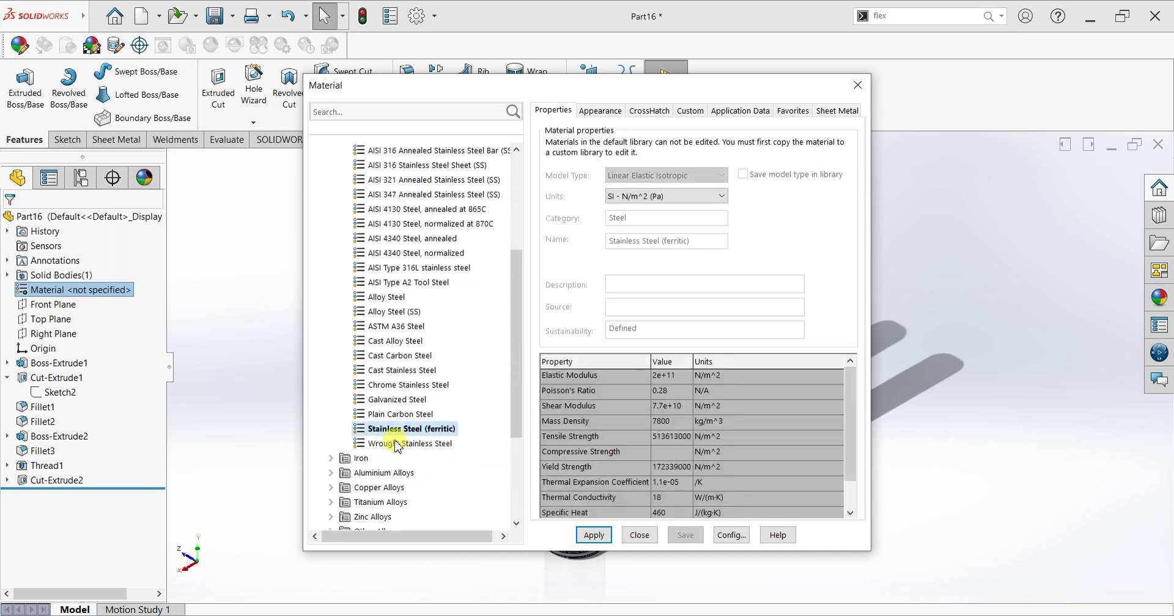
click(372, 488)
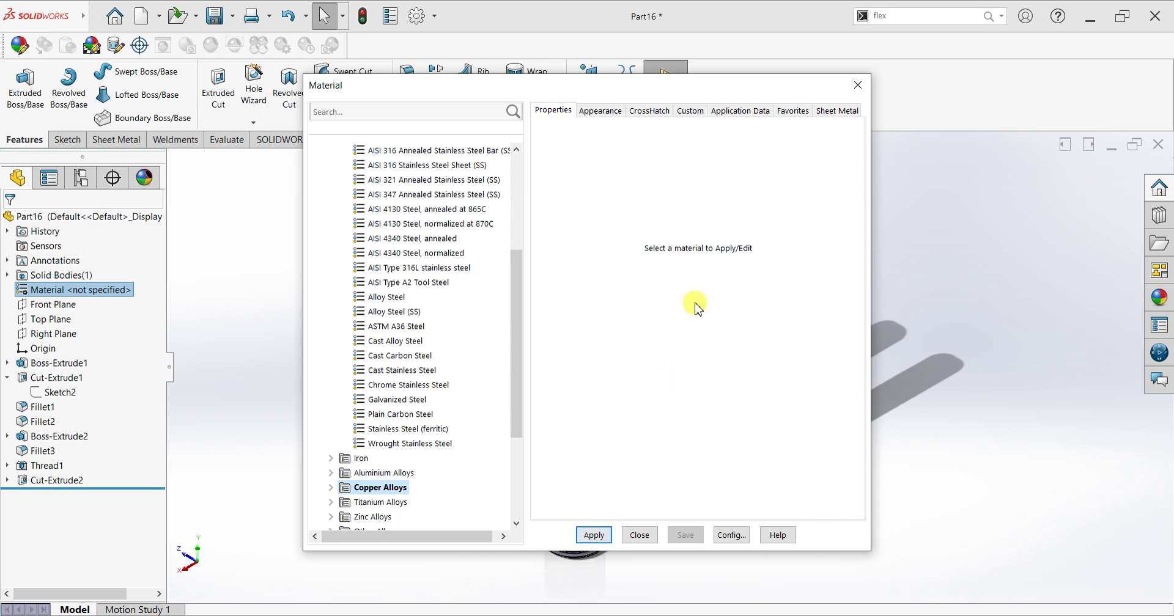
click(331, 489)
click(398, 255)
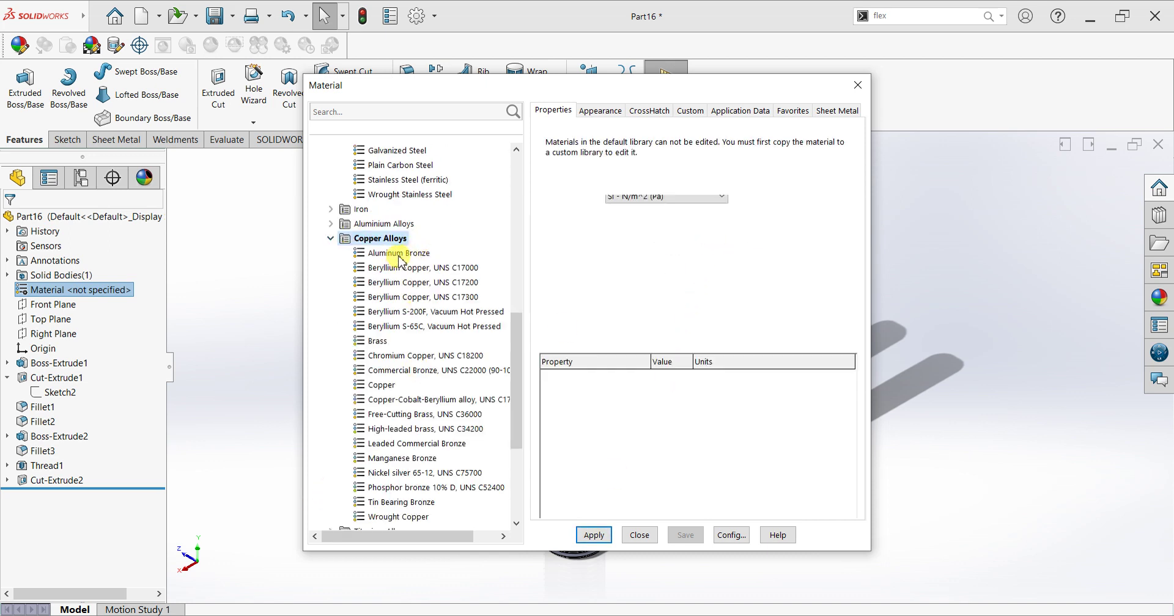
click(593, 536)
click(640, 535)
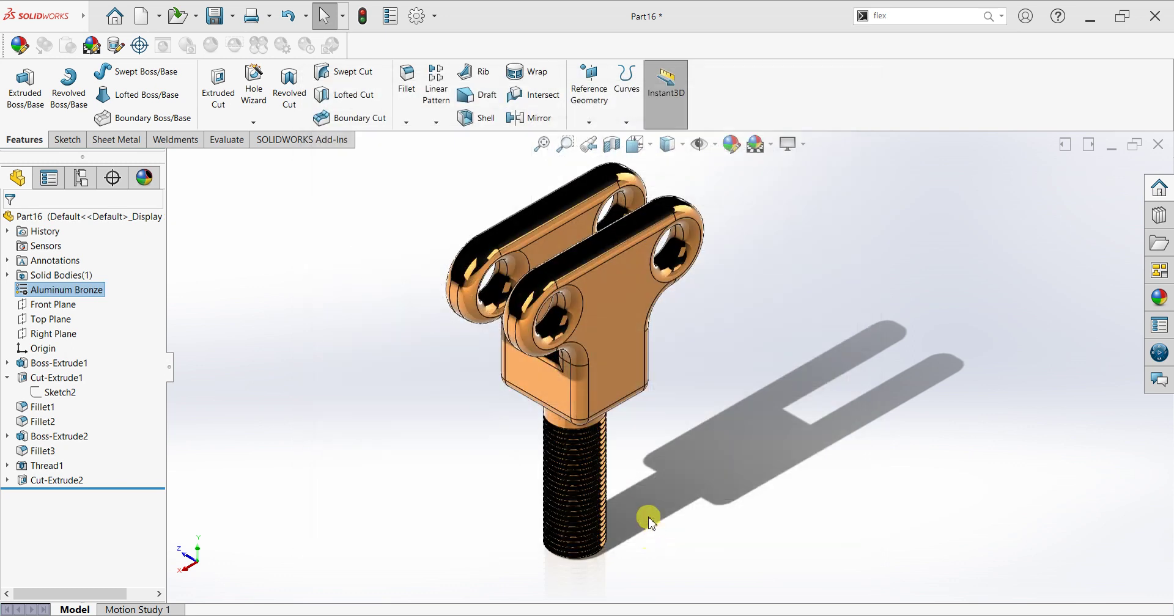
- Change the view settings to show the part on a plain white background, shaded without edges
click(788, 145)
click(789, 183)
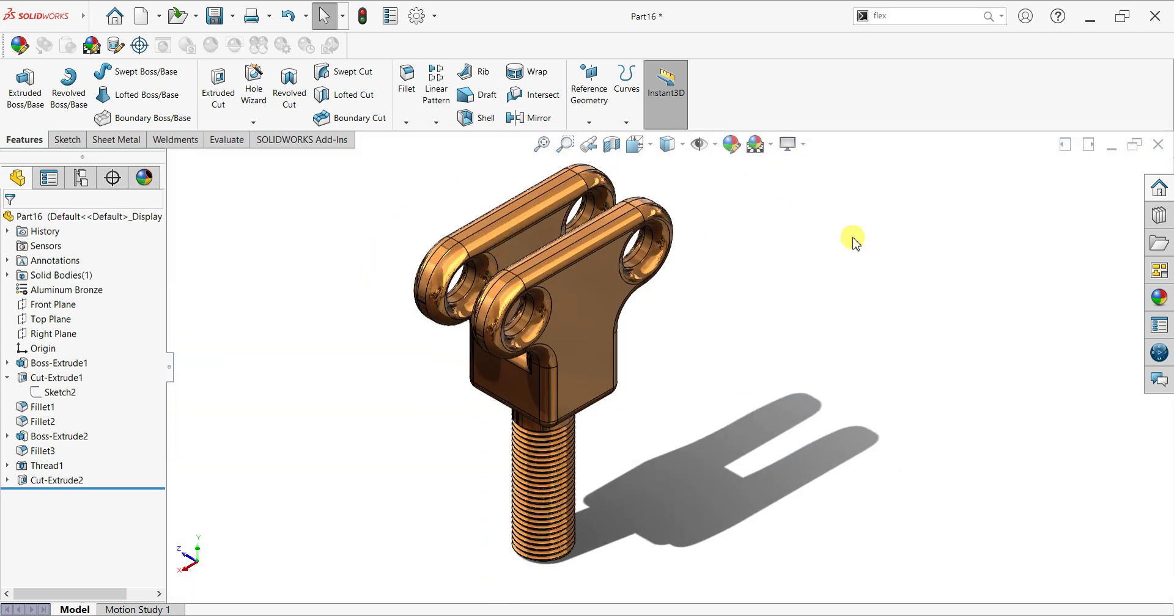
middle_drag(613, 398, 683, 318)
click(652, 147)
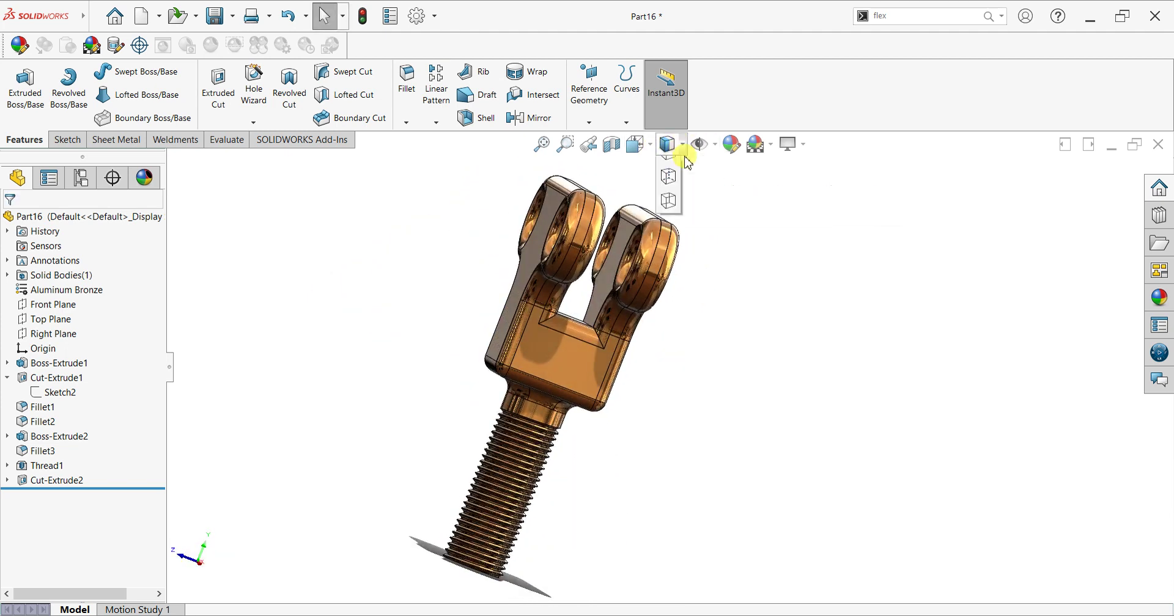
click(672, 190)
- Examine the bronze bracket and thread closely from several angles and finish in an upright isometric view
middle_drag(667, 260, 578, 546)
scroll(605, 477, down, 5)
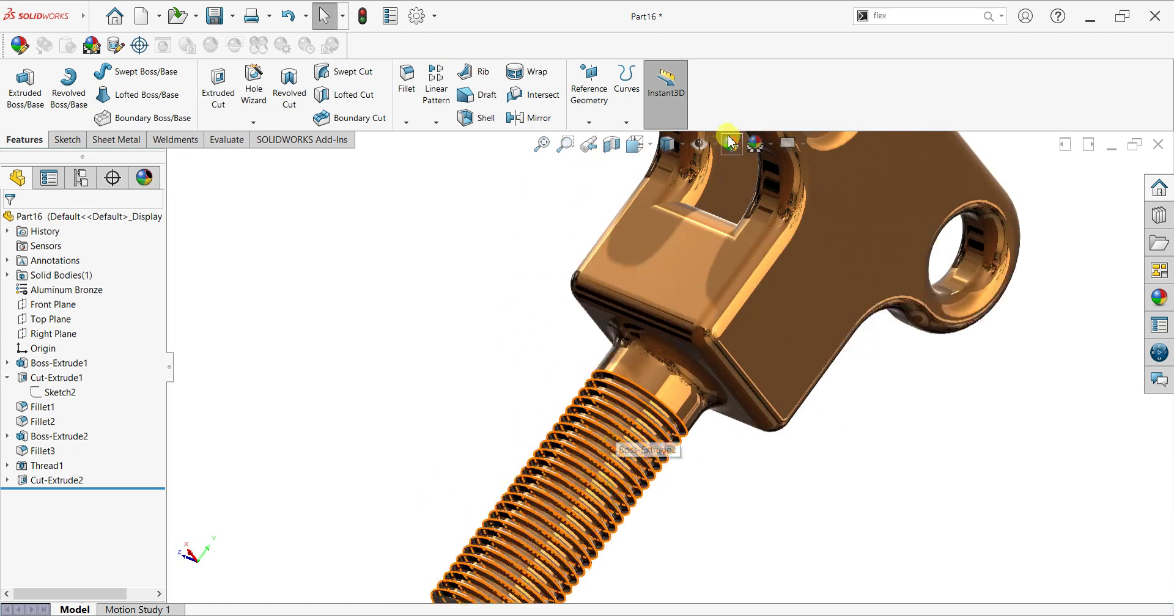
scroll(755, 255, down, 5)
scroll(763, 332, up, 10)
middle_drag(828, 228, 898, 280)
scroll(896, 280, down, 3)
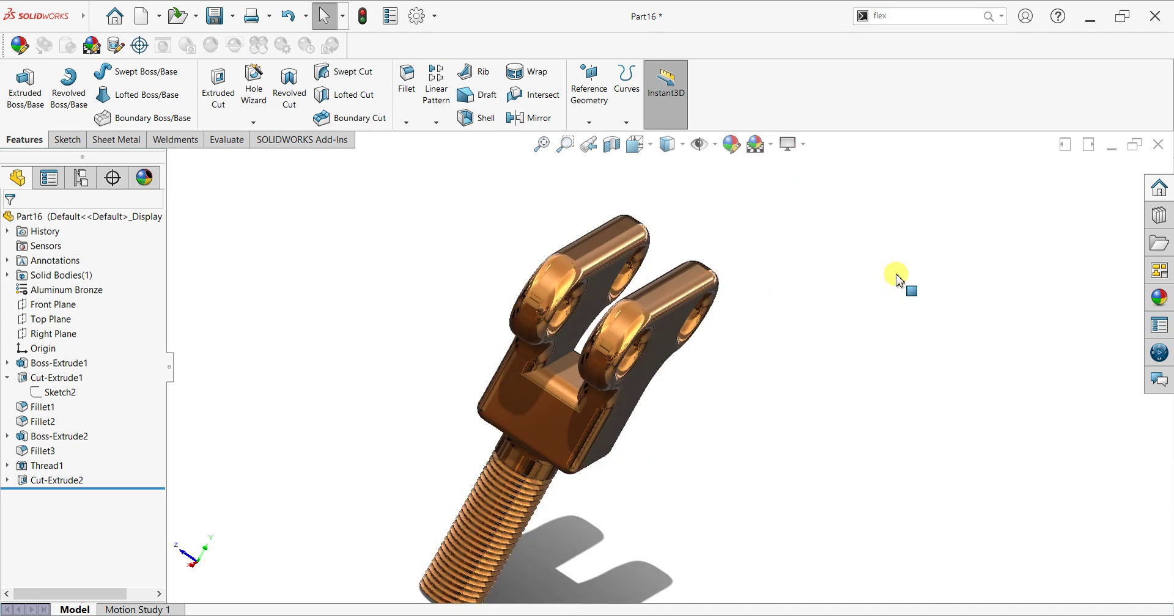
middle_drag(647, 489, 524, 262)
key(space)
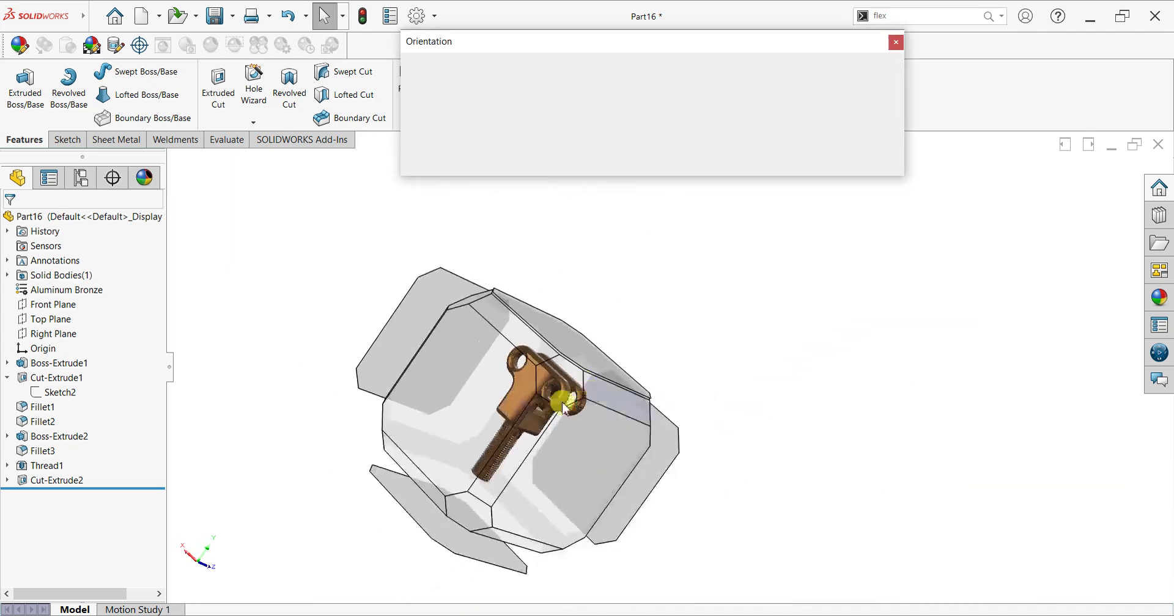
click(562, 404)
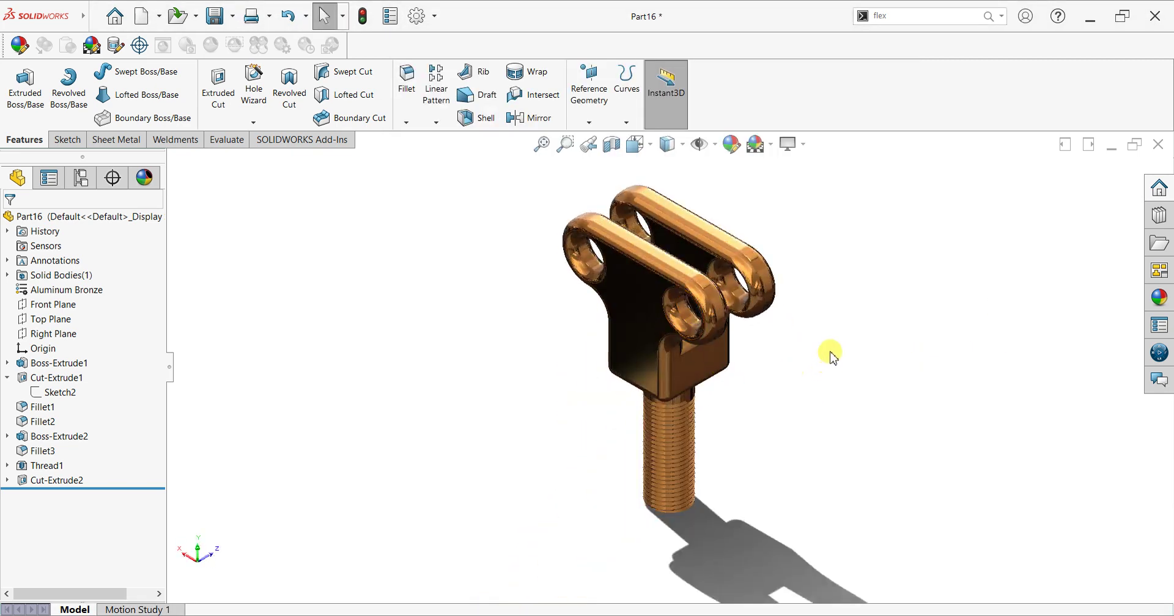